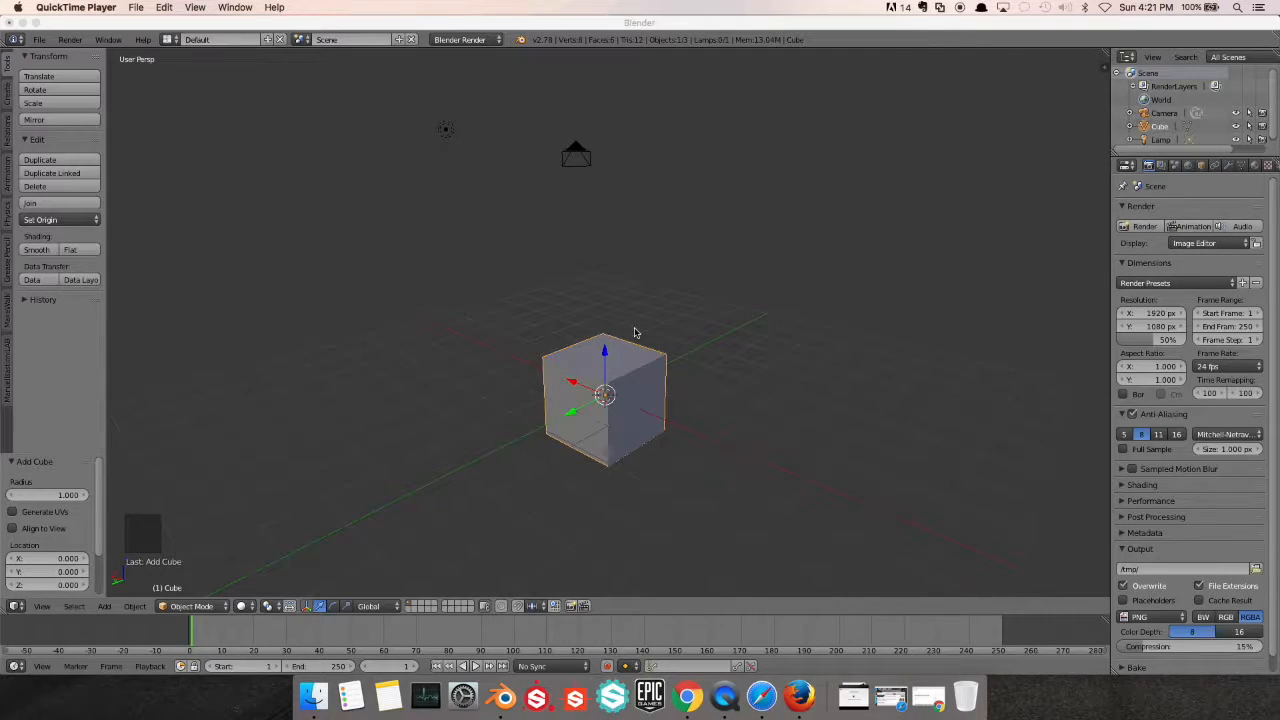
Switch the 3D view of the default cube to orthographic projection
middle_click(593, 293)
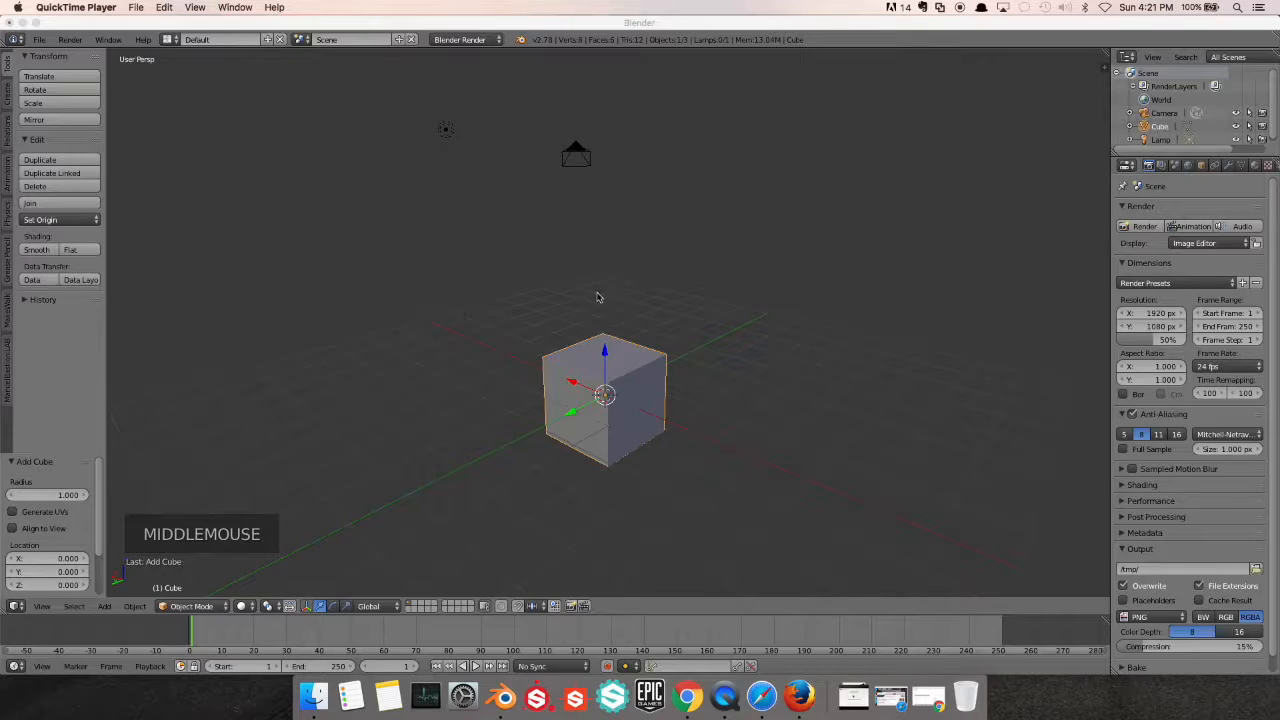
middle_click(612, 297)
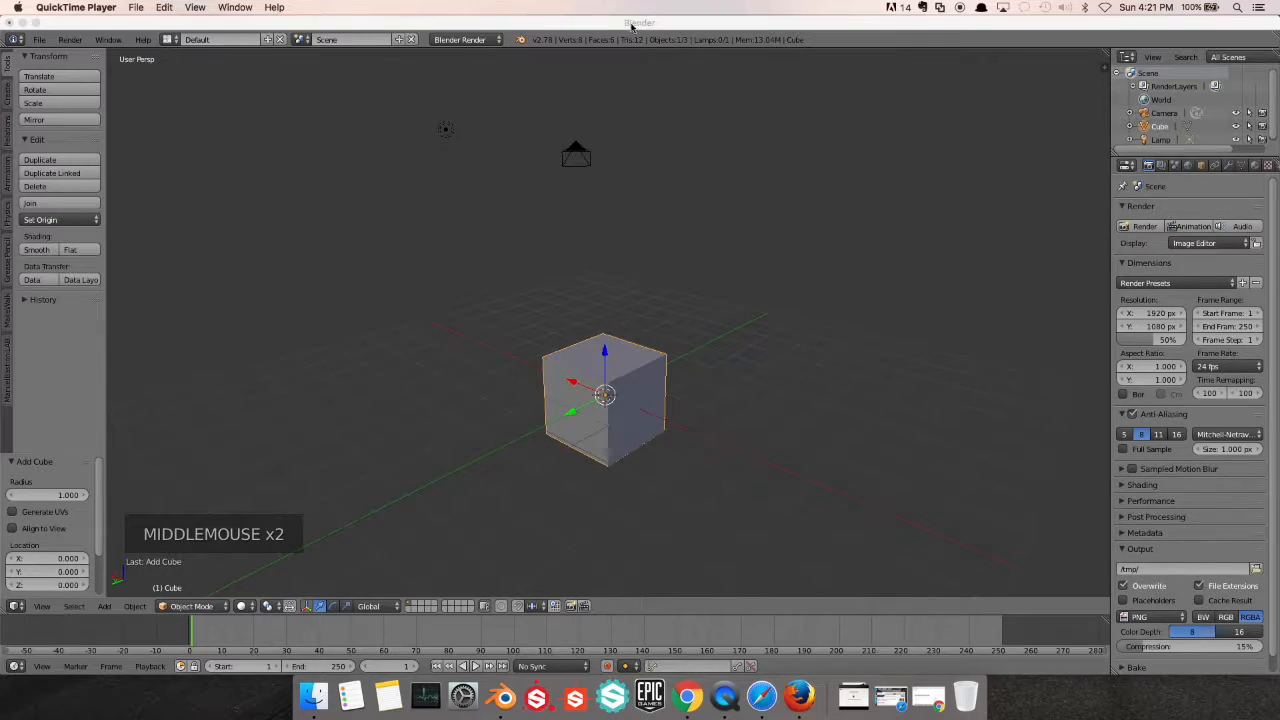
middle_drag(650, 285, 611, 268)
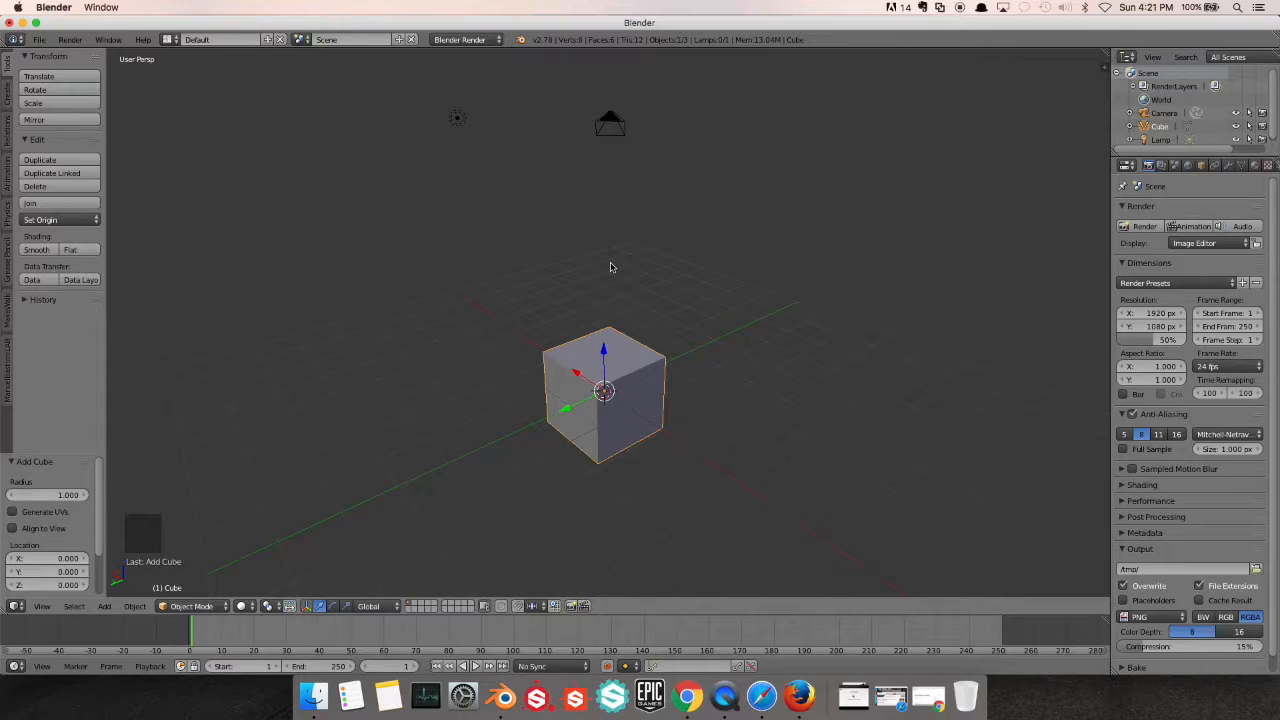
shift+scroll(582, 284, down, 1)
shift+middle_drag(585, 285, 494, 252)
middle_drag(643, 252, 580, 289)
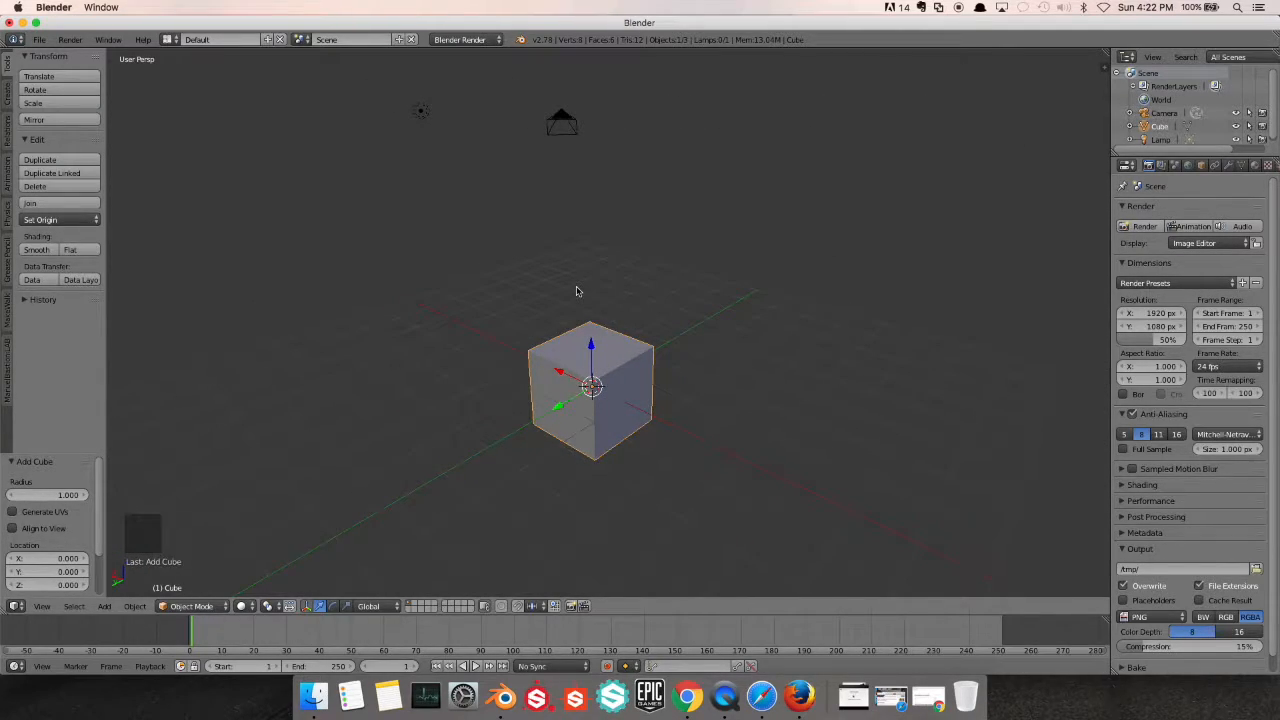
key(KP_5)
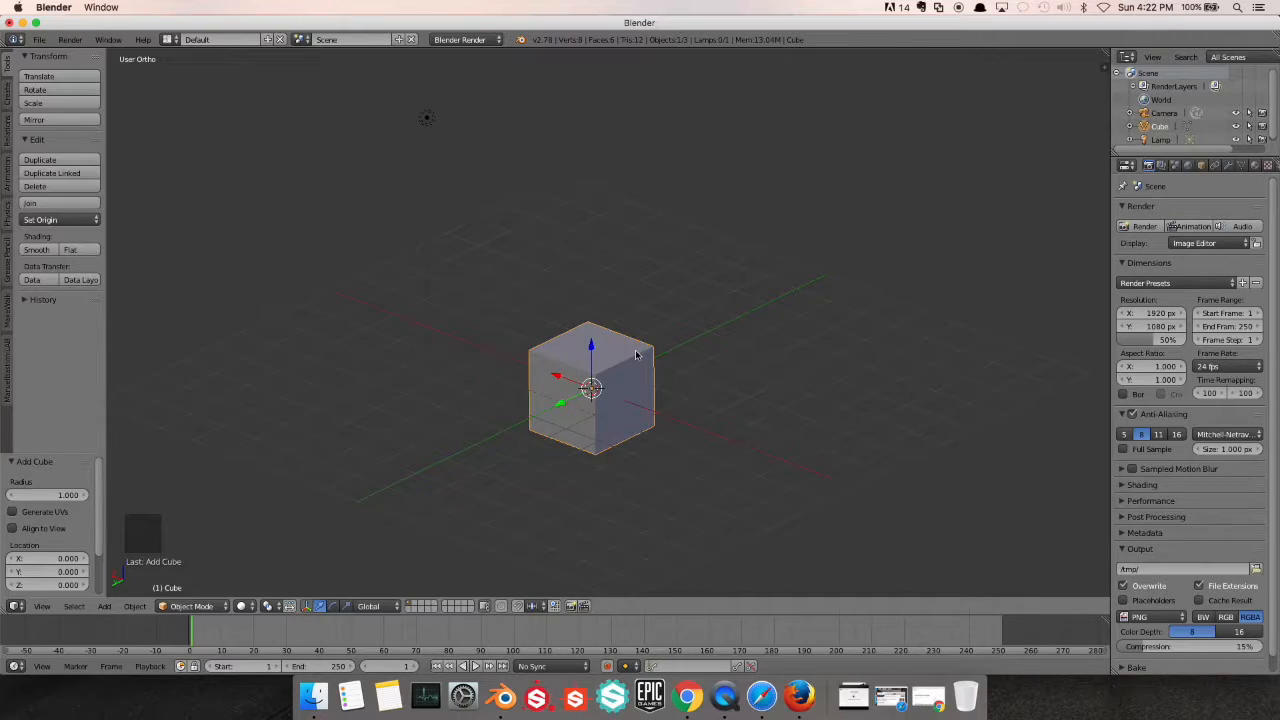
Duplicate the cube and cancel the copy's move along the X axis
key(shift+d)
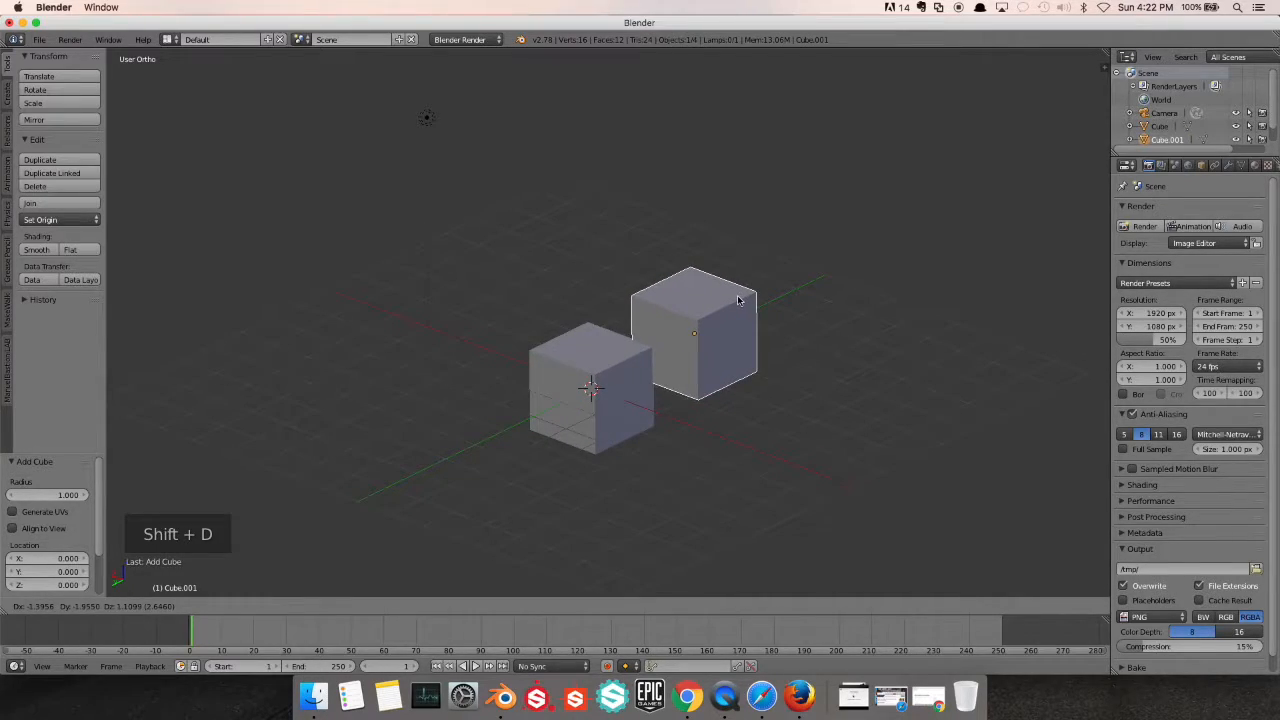
key(x)
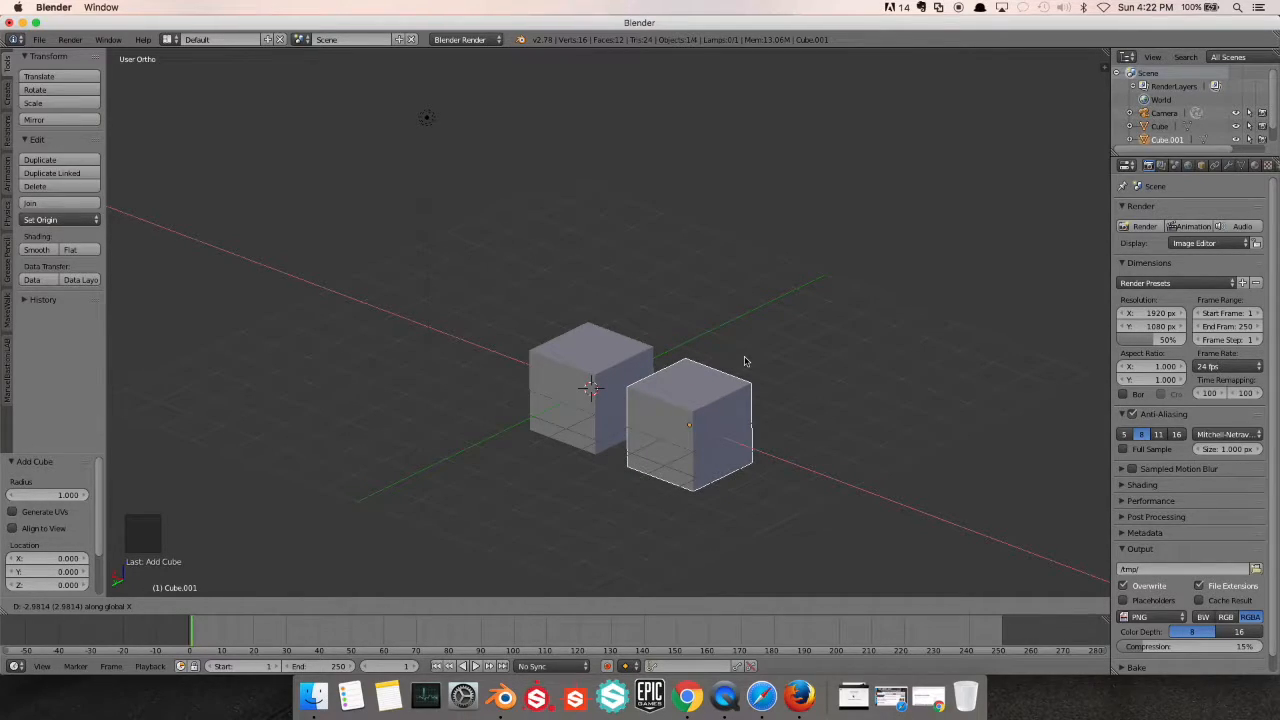
key(Escape)
Duplicate the cube three times in a row along the Y axis, with offsets of about -3.39, -4.09 and -3.93
key(shift+d)
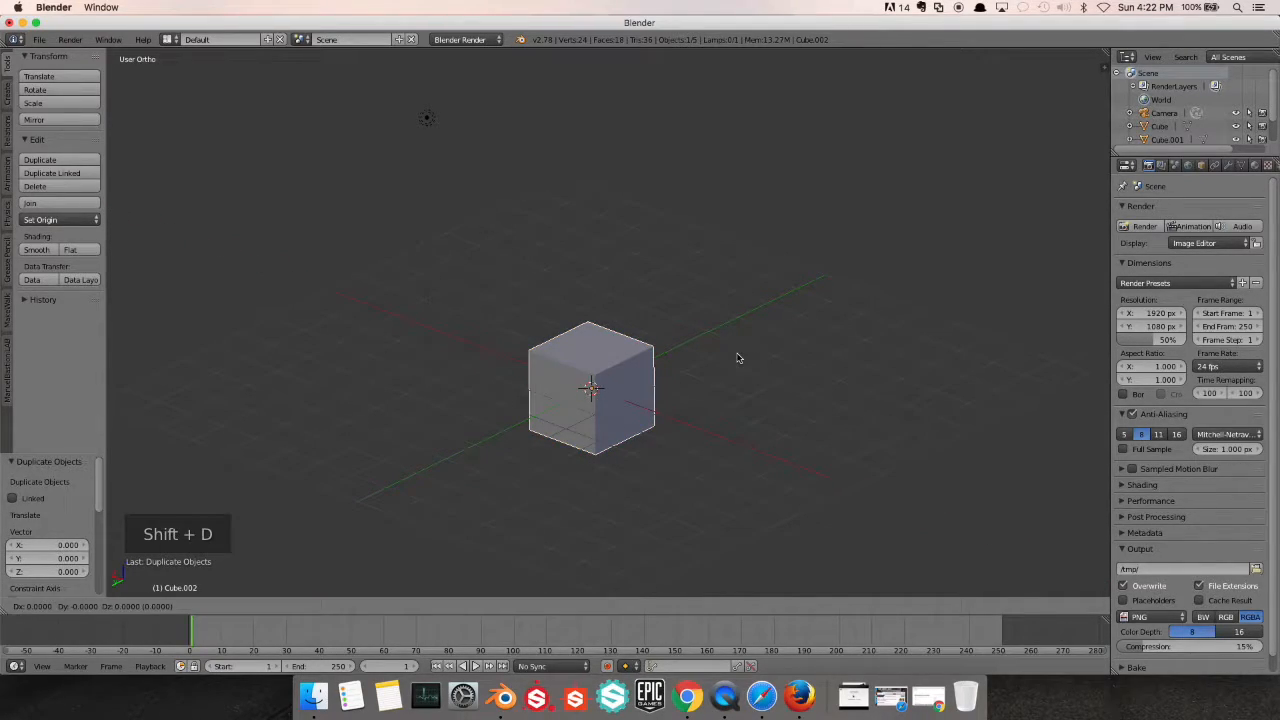
key(y)
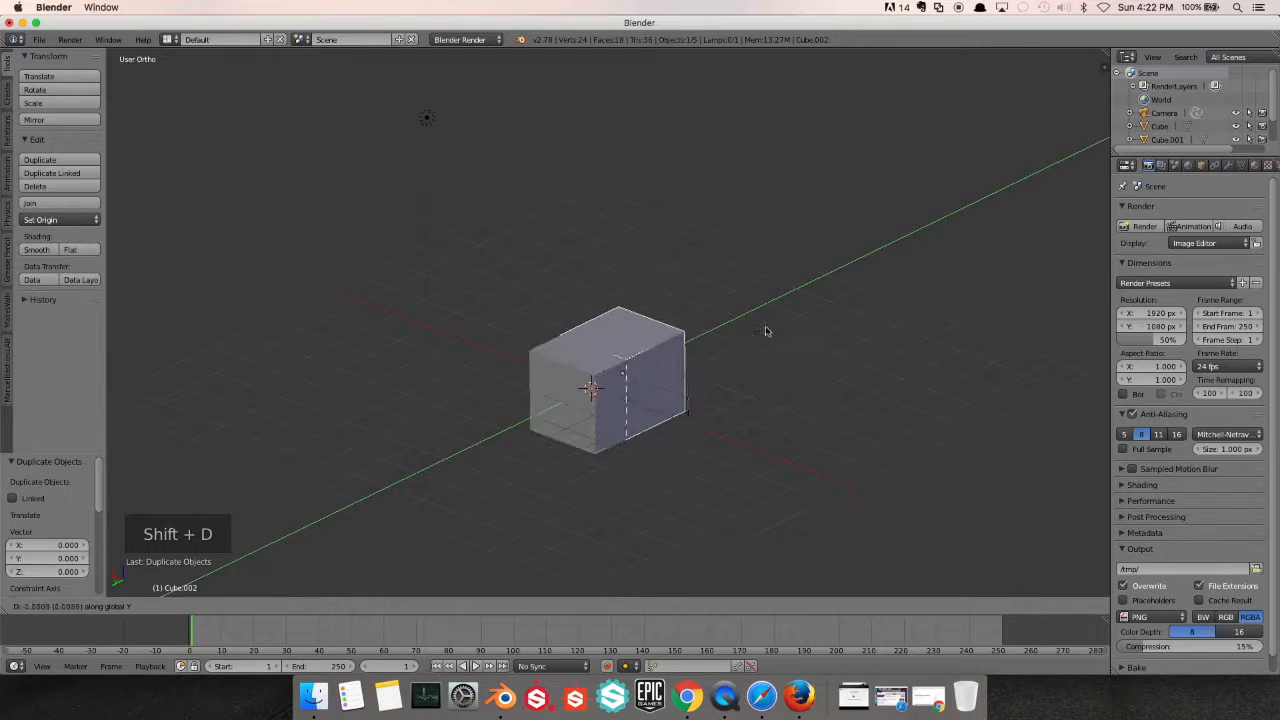
click(828, 296)
key(shift+y)
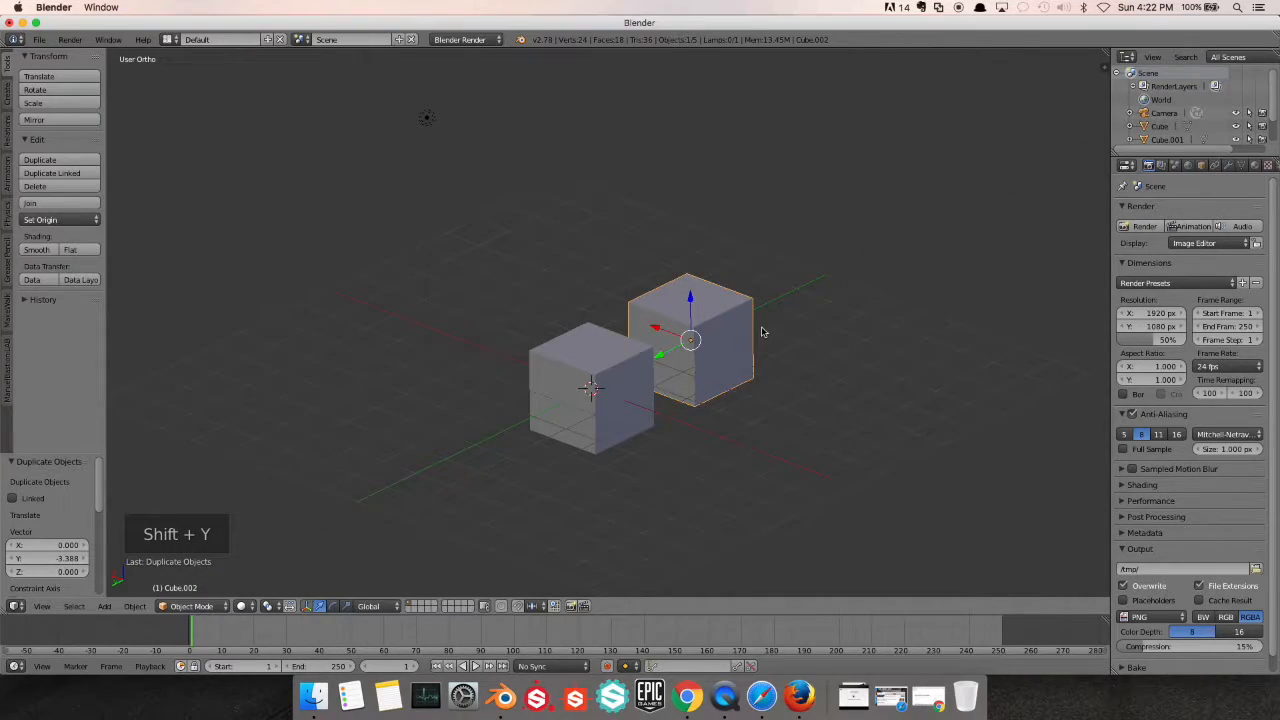
key(shift+d)
key(y)
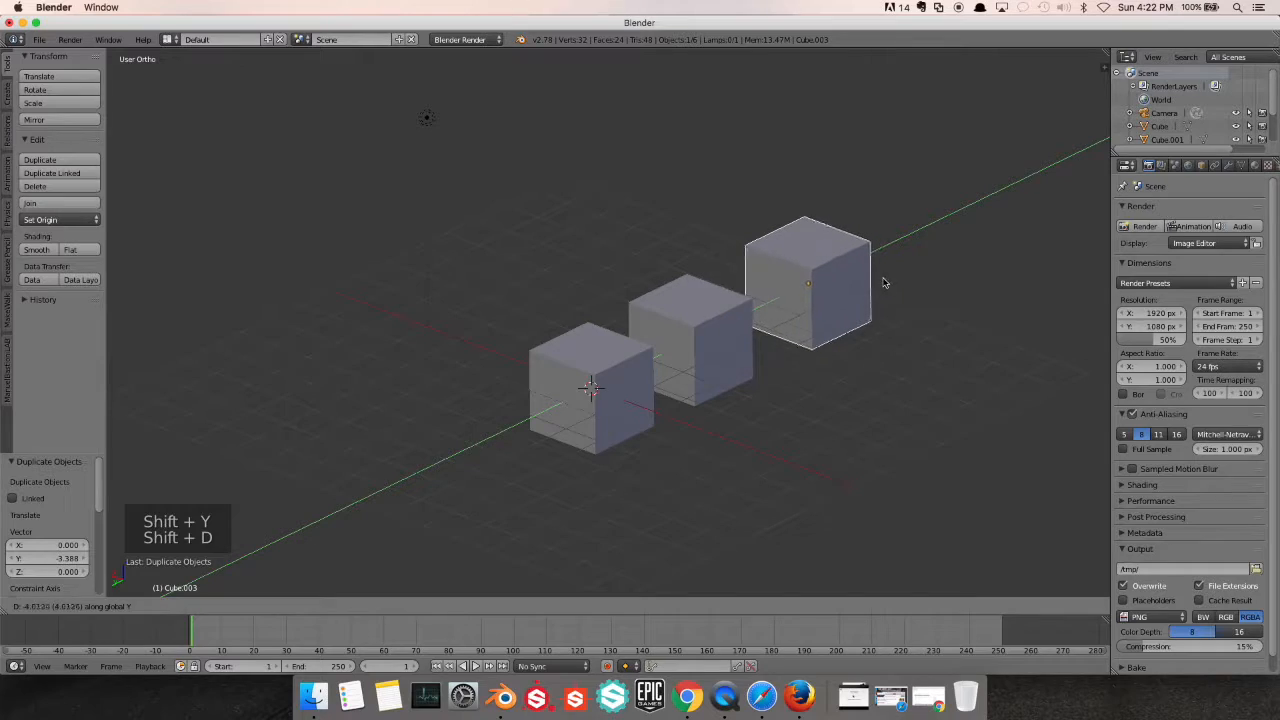
click(883, 282)
key(shift+d)
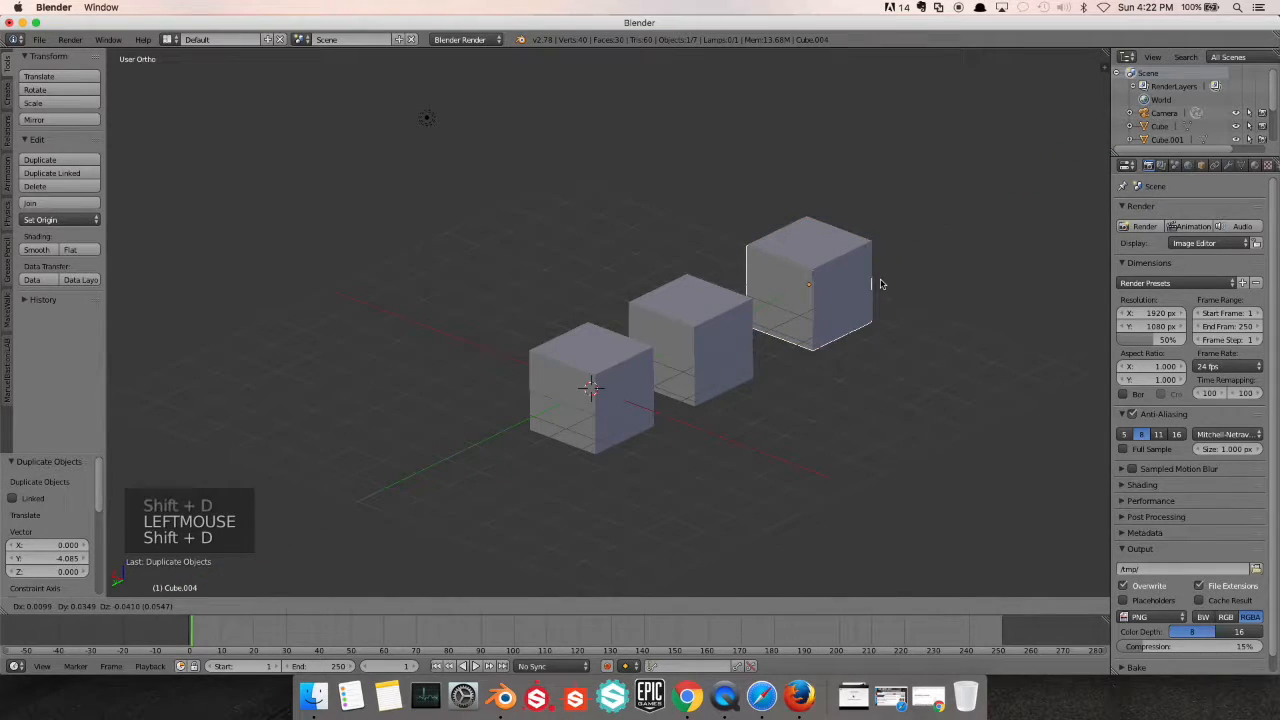
key(y)
click(994, 249)
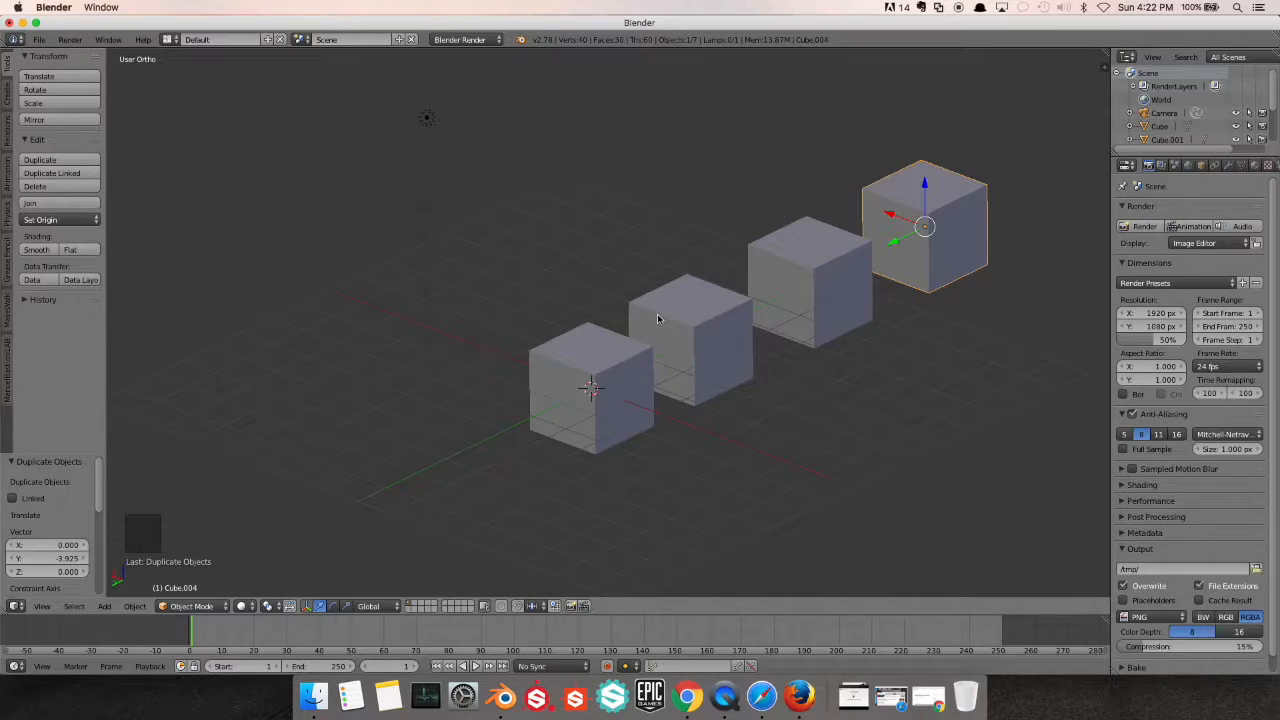
Compare the row of cubes in perspective and orthographic projection, finishing in the perspective view
key(KP_5)
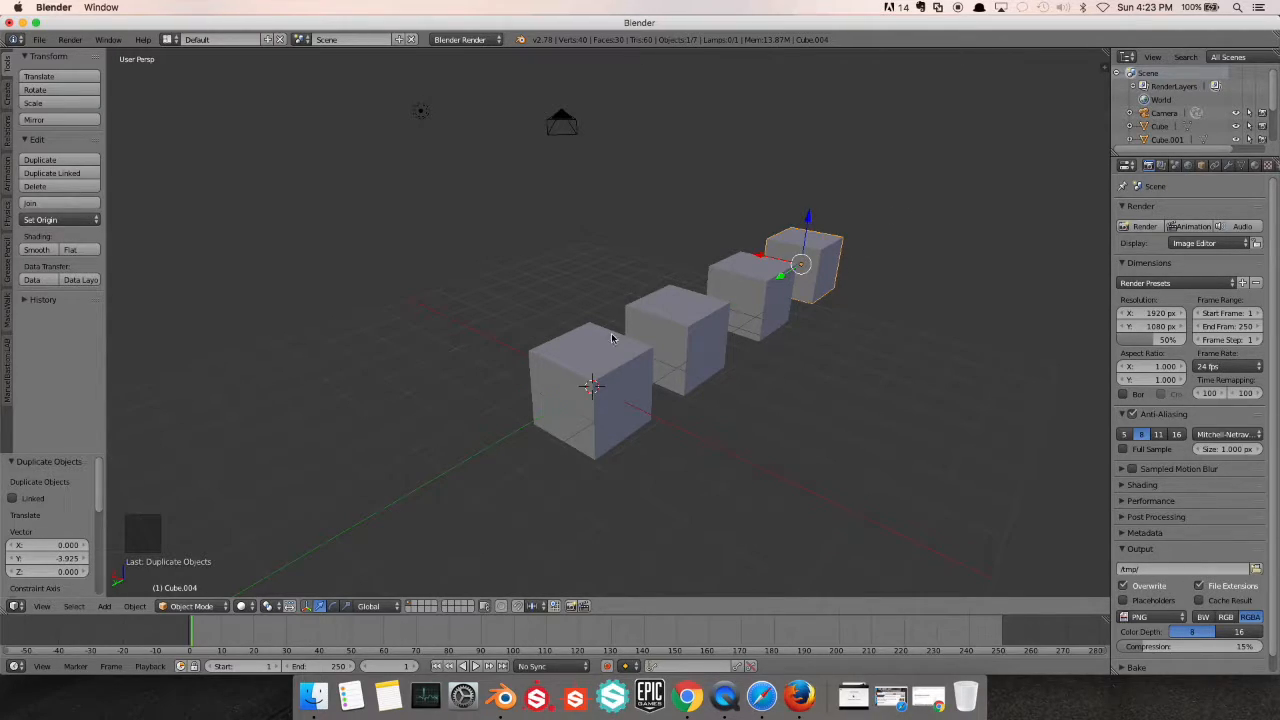
key(KP_5)
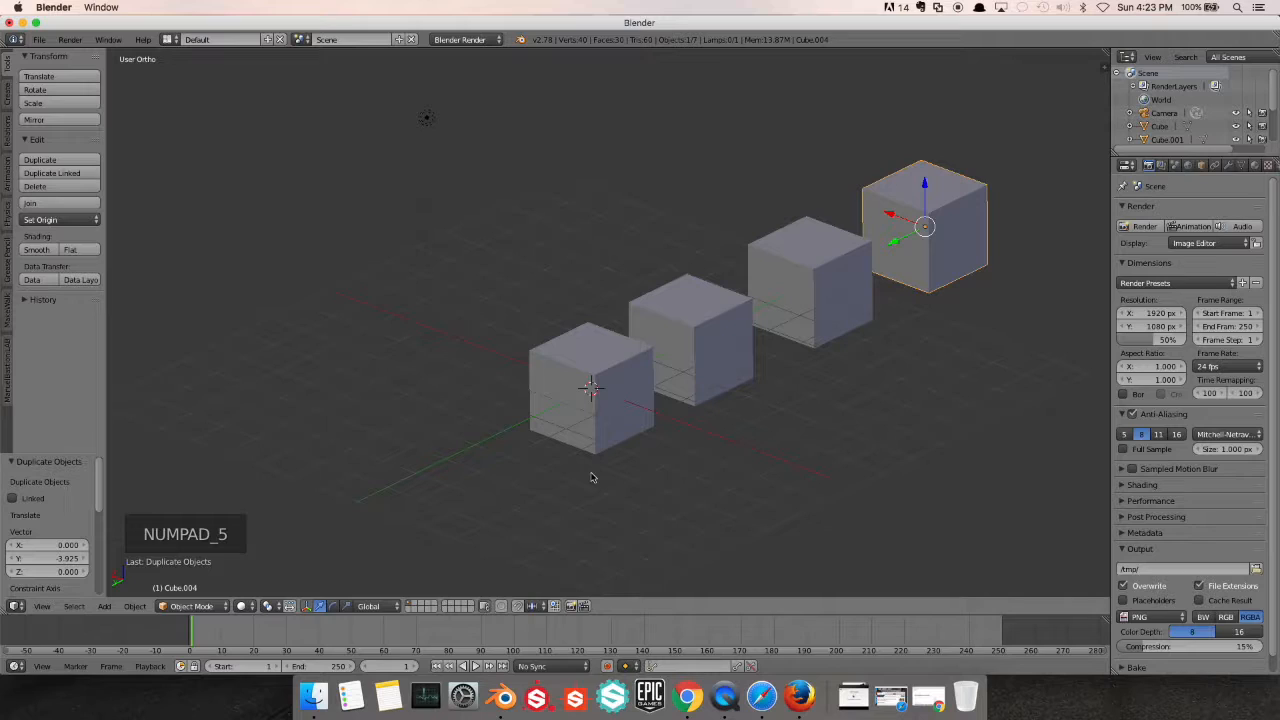
scroll(622, 447, up, 1)
scroll(622, 445, down, 2)
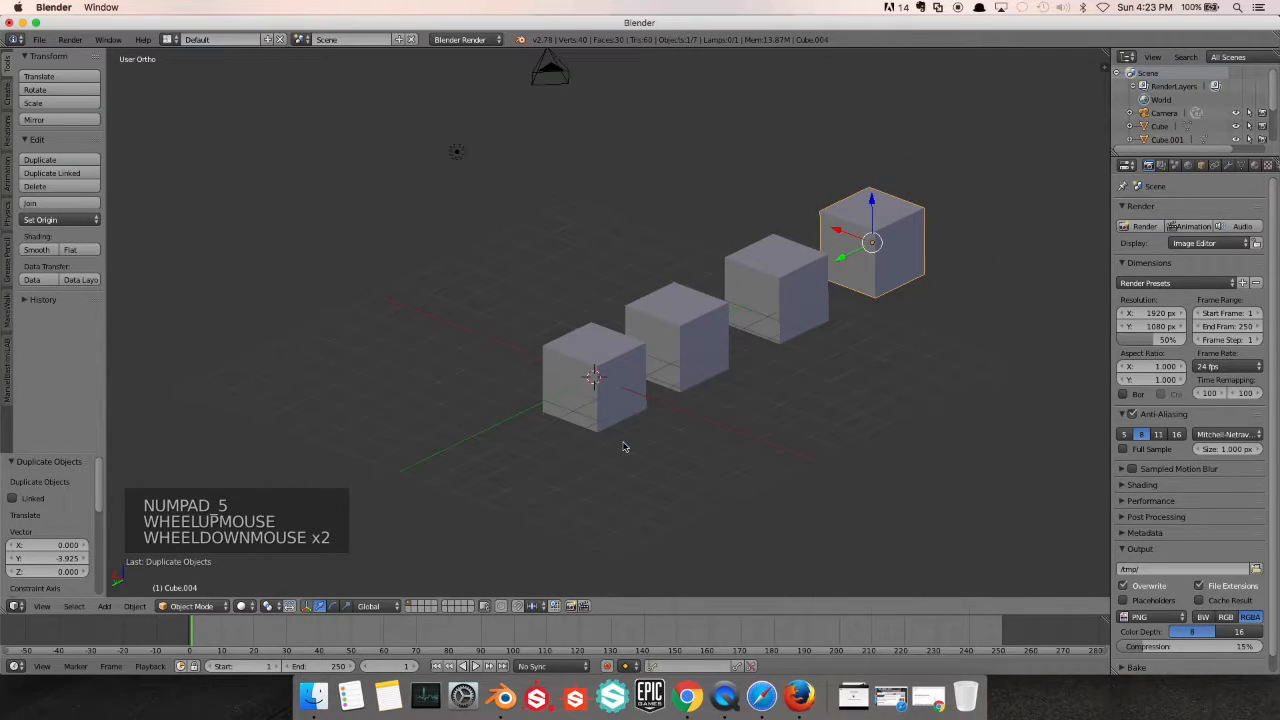
scroll(646, 400, down, 2)
scroll(646, 400, up, 3)
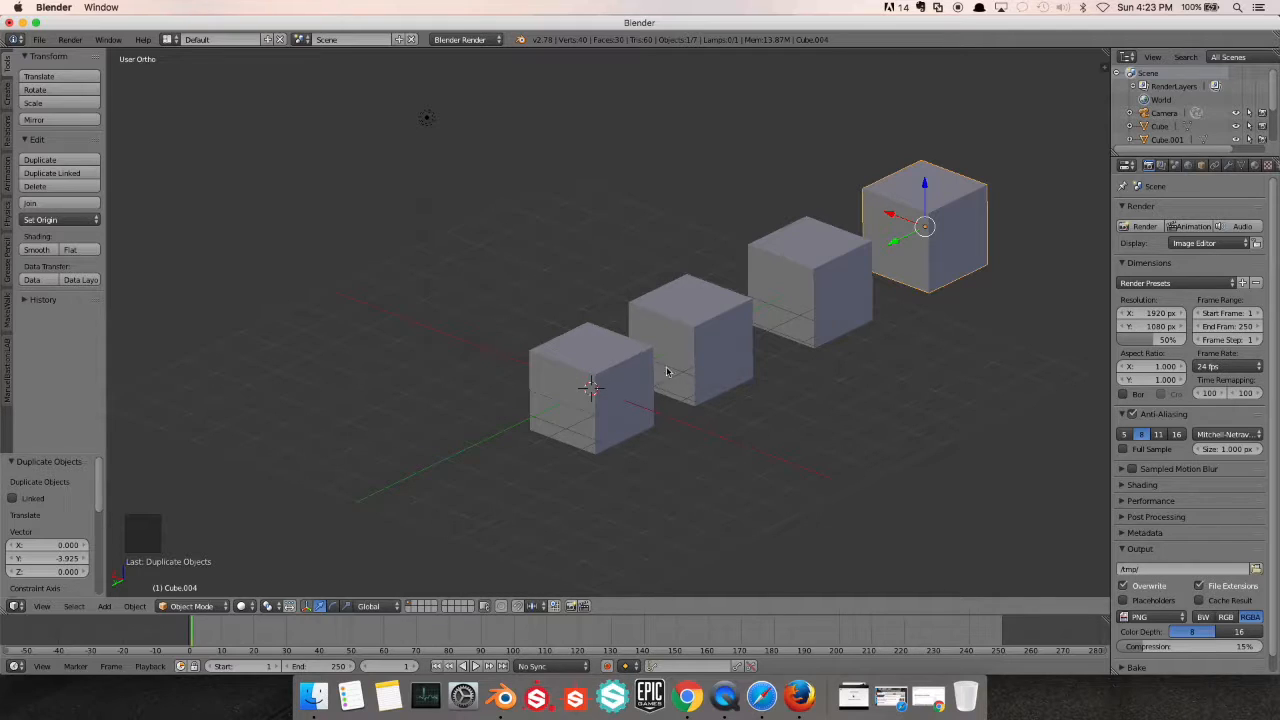
key(KP_5)
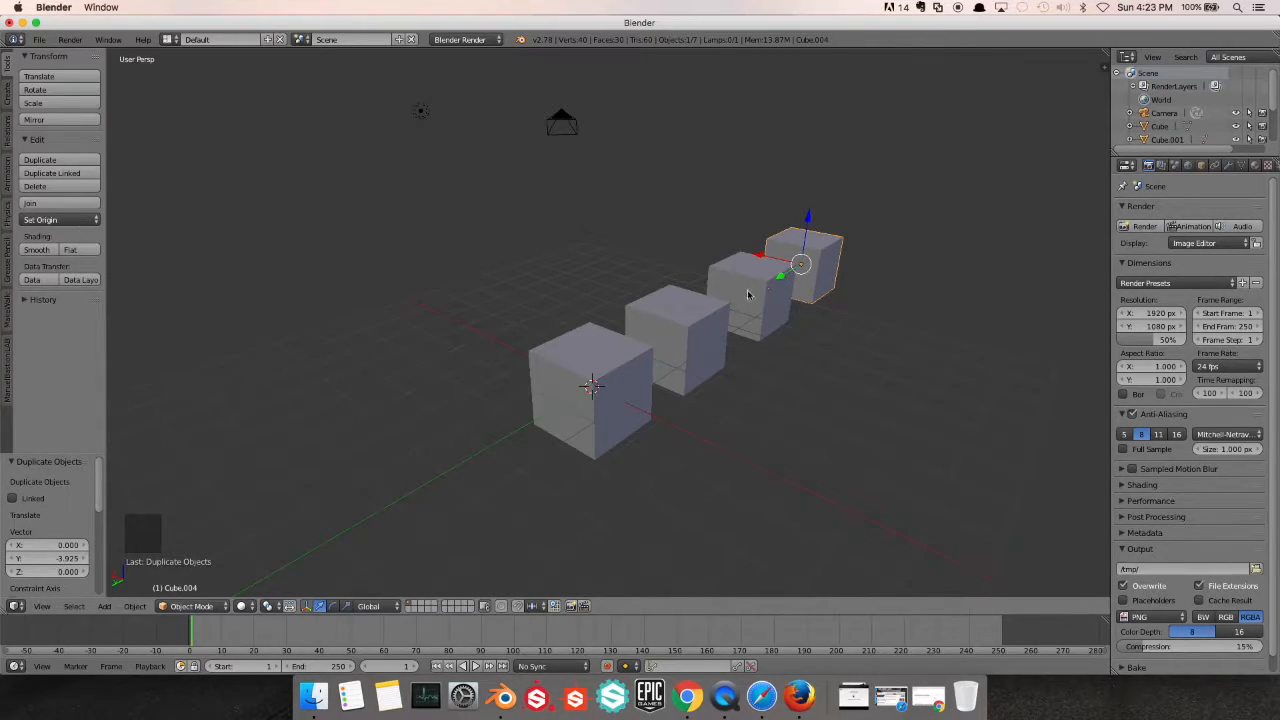
Delete the three duplicate cubes lined up along the Y axis behind the cube at the origin
right_click(685, 333)
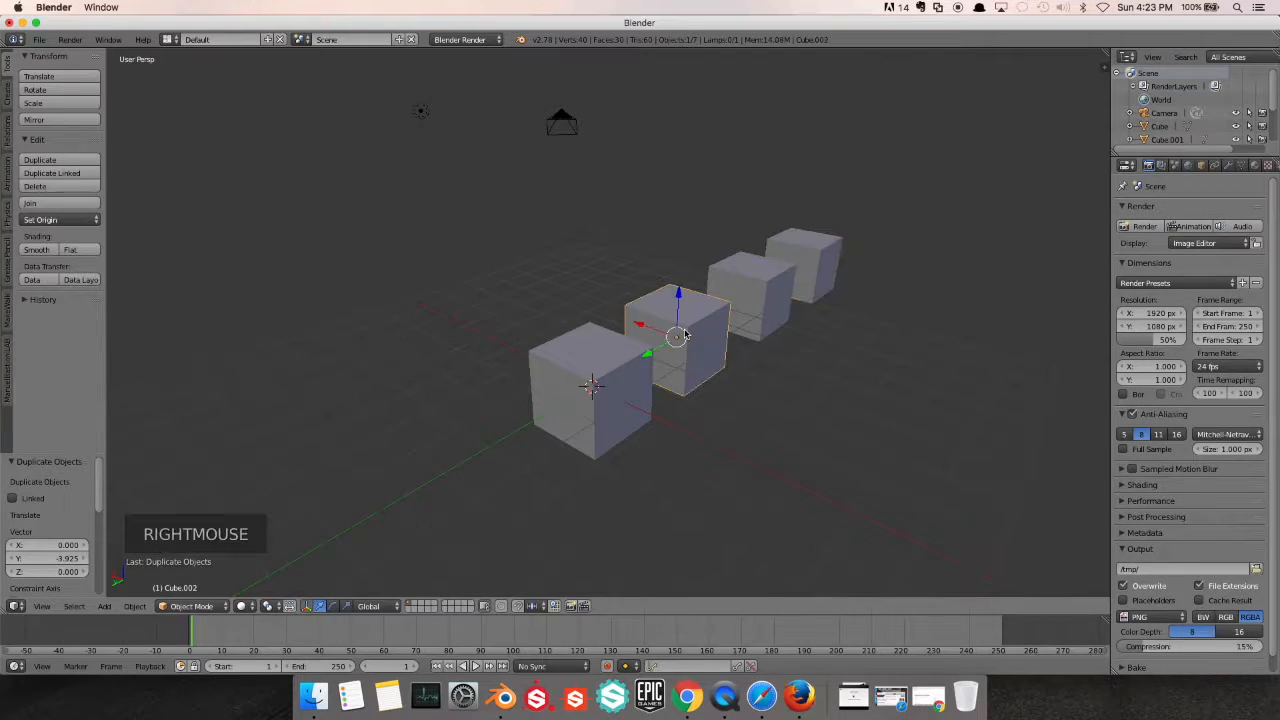
right_click(603, 368)
right_click(710, 337)
right_click(767, 292)
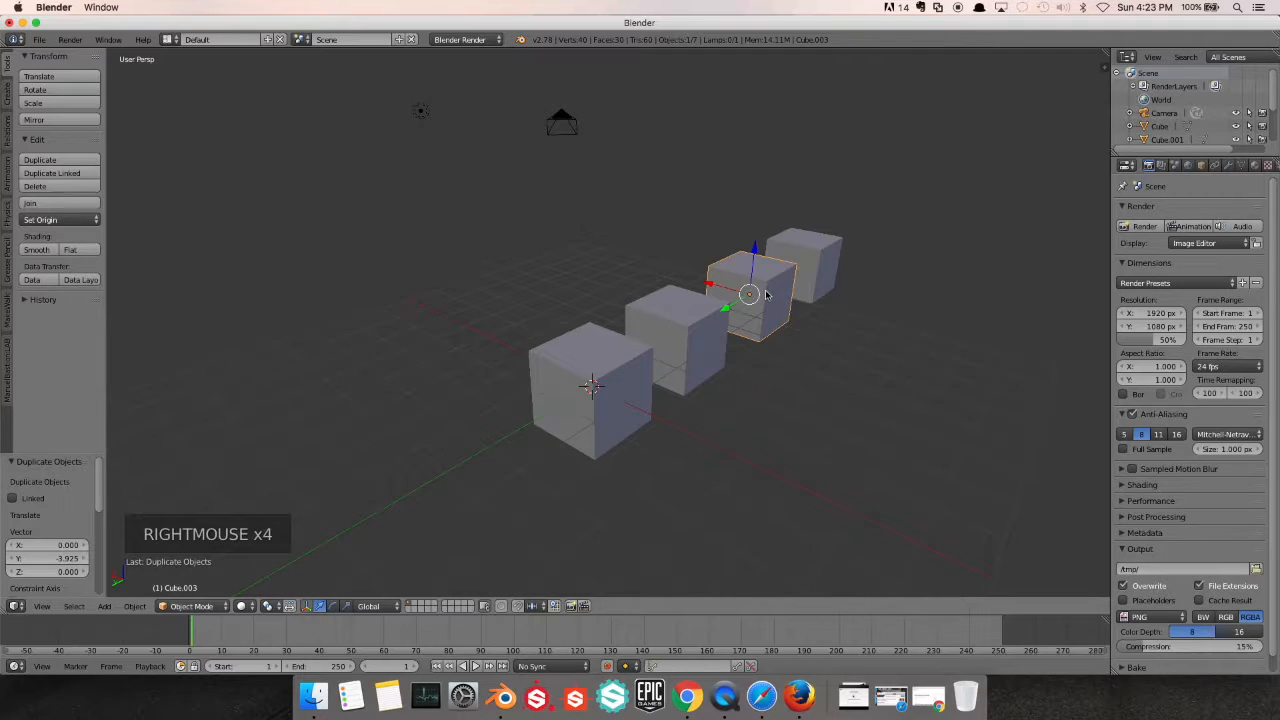
key(x)
click(760, 292)
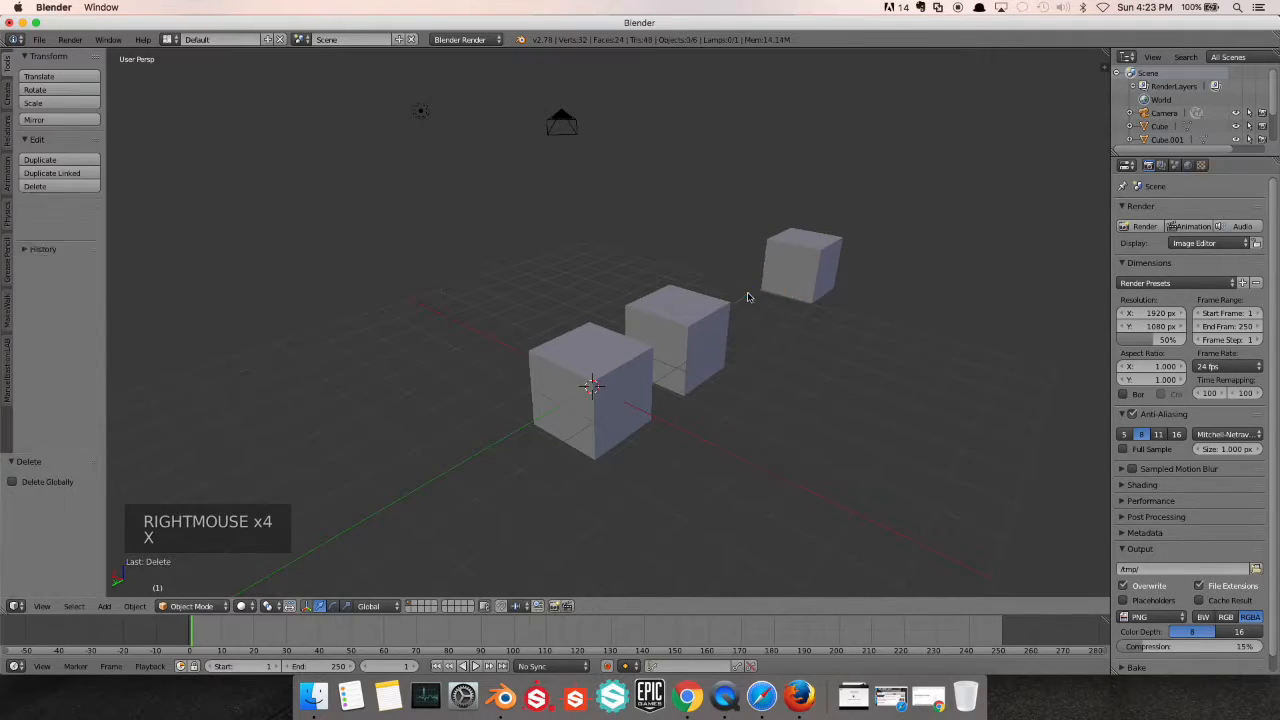
right_click(786, 277)
key(x)
click(786, 277)
right_click(655, 325)
key(x)
click(650, 325)
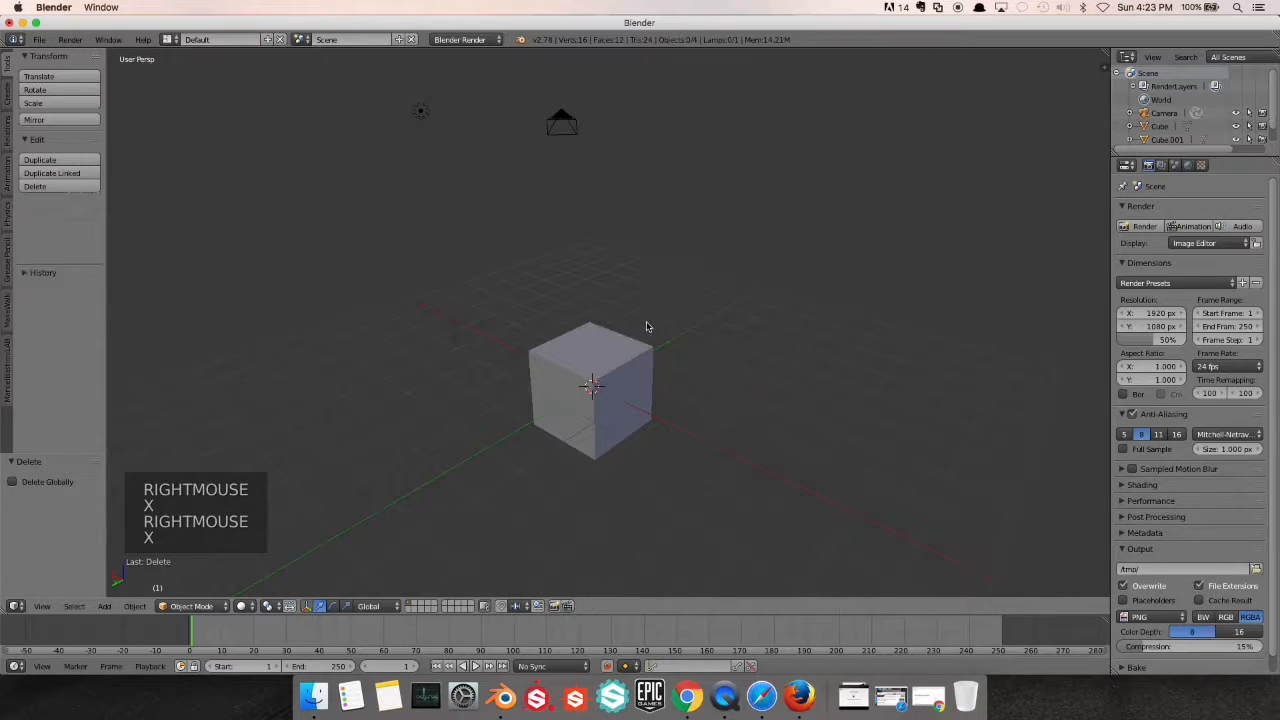
Delete both overlapping cubes at the origin
right_click(593, 383)
key(x)
click(590, 382)
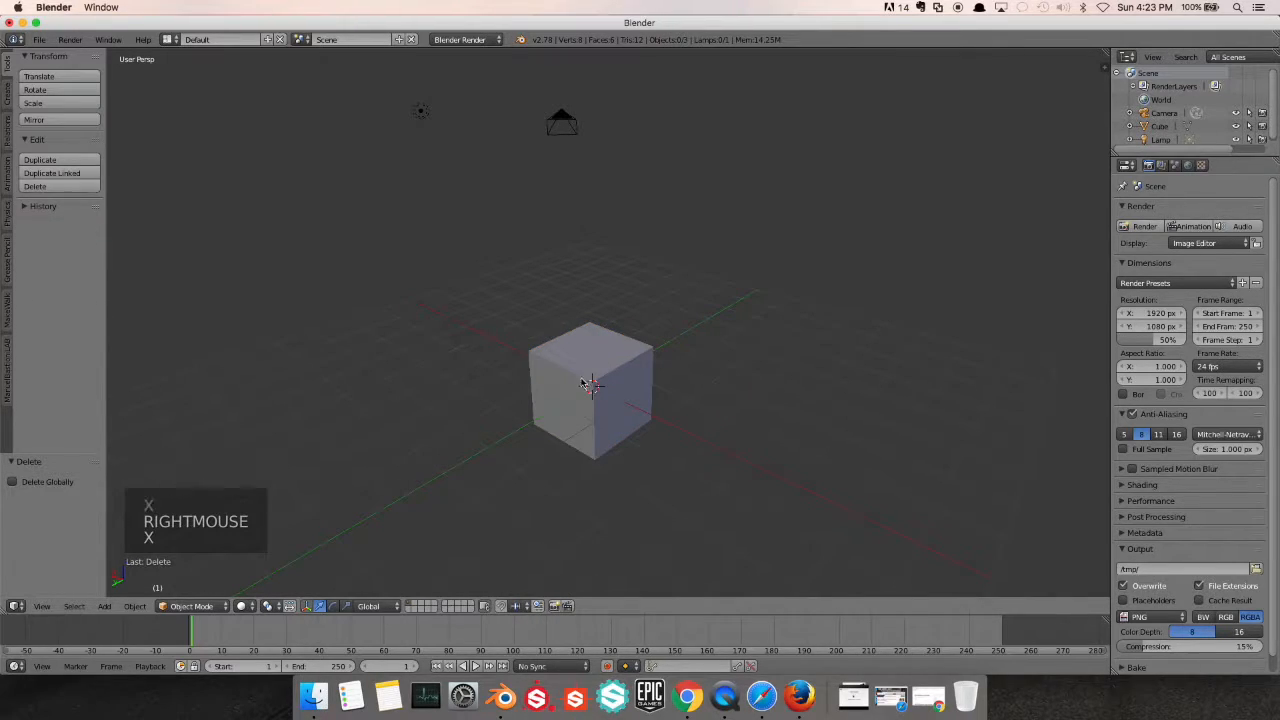
right_click(573, 386)
key(x)
click(570, 387)
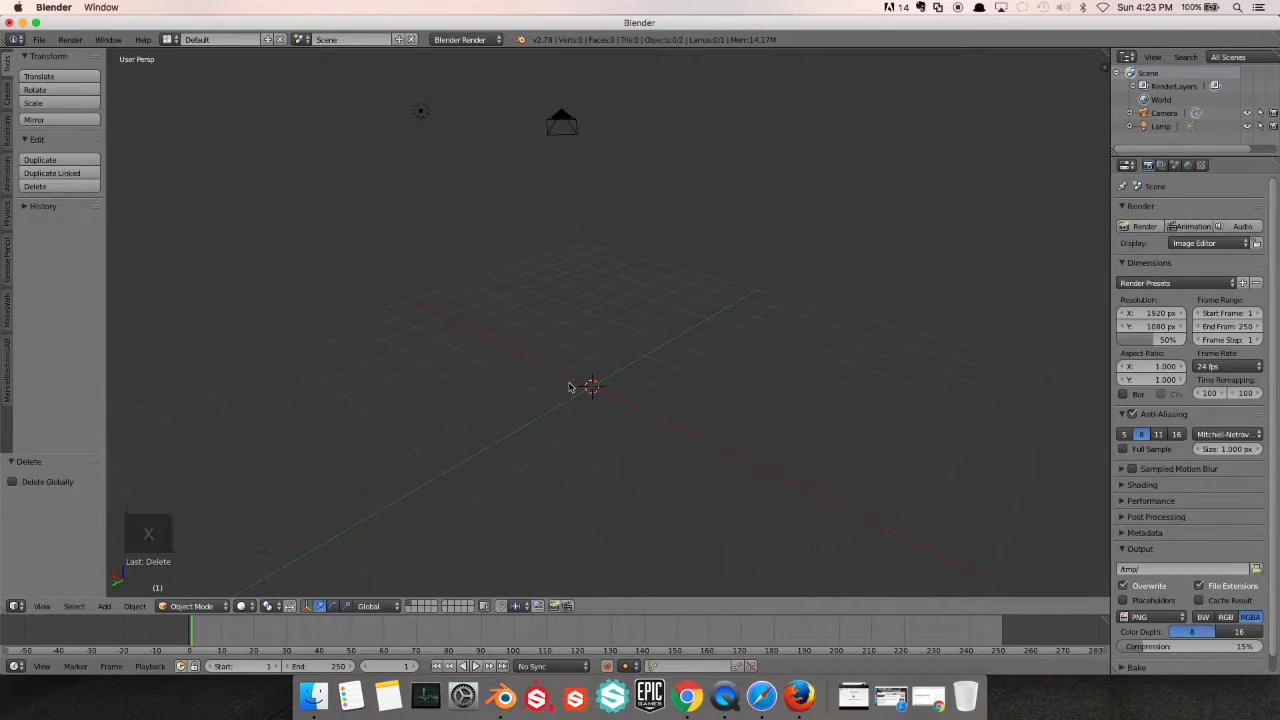
Add a new cube mesh at the origin
key(shift+a)
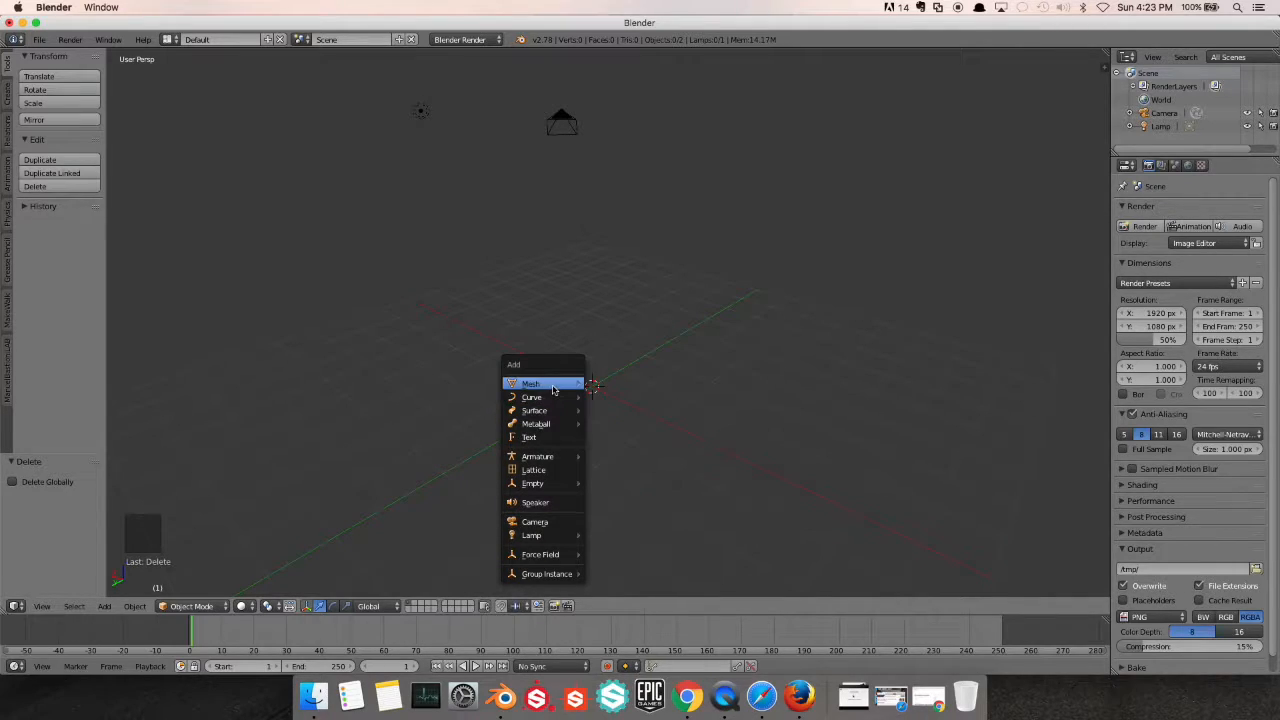
mouse_move(552, 390)
click(631, 400)
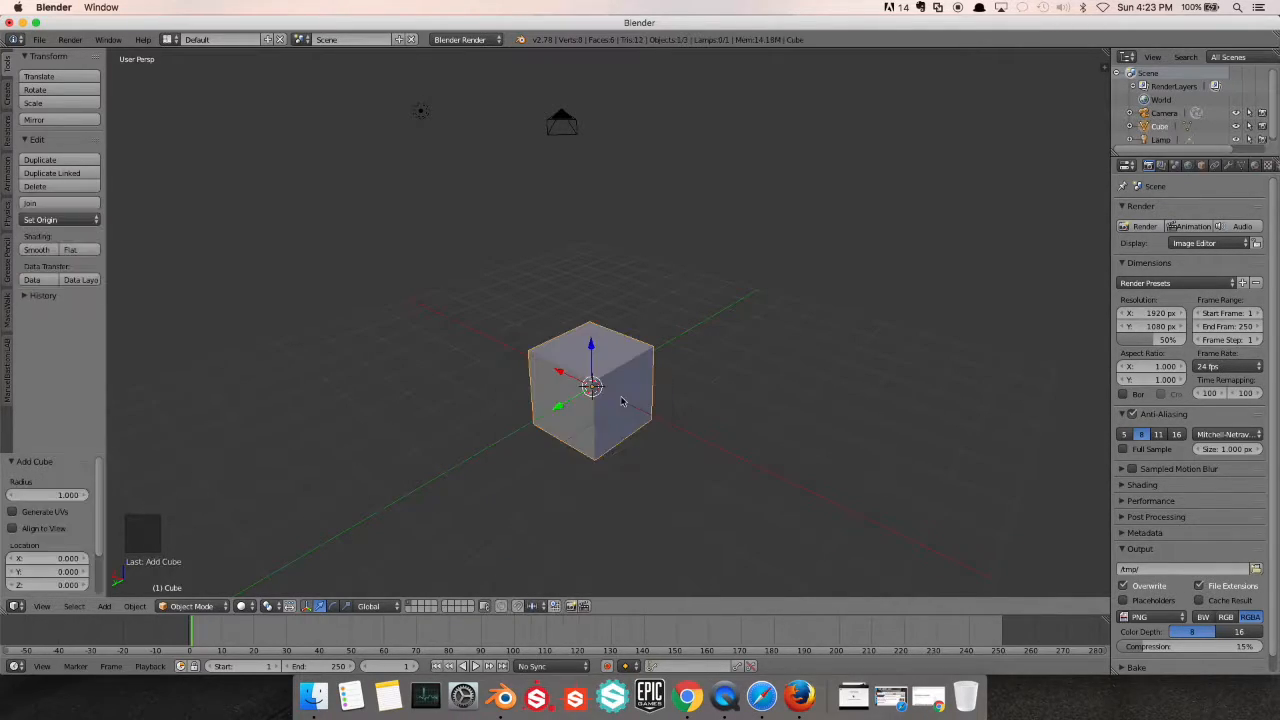
Try moving the cube about 0.05 along the Y axis with its manipulator, and undo the move
scroll(604, 444, up, 2)
middle_drag(566, 428, 430, 515)
scroll(422, 523, down, 1)
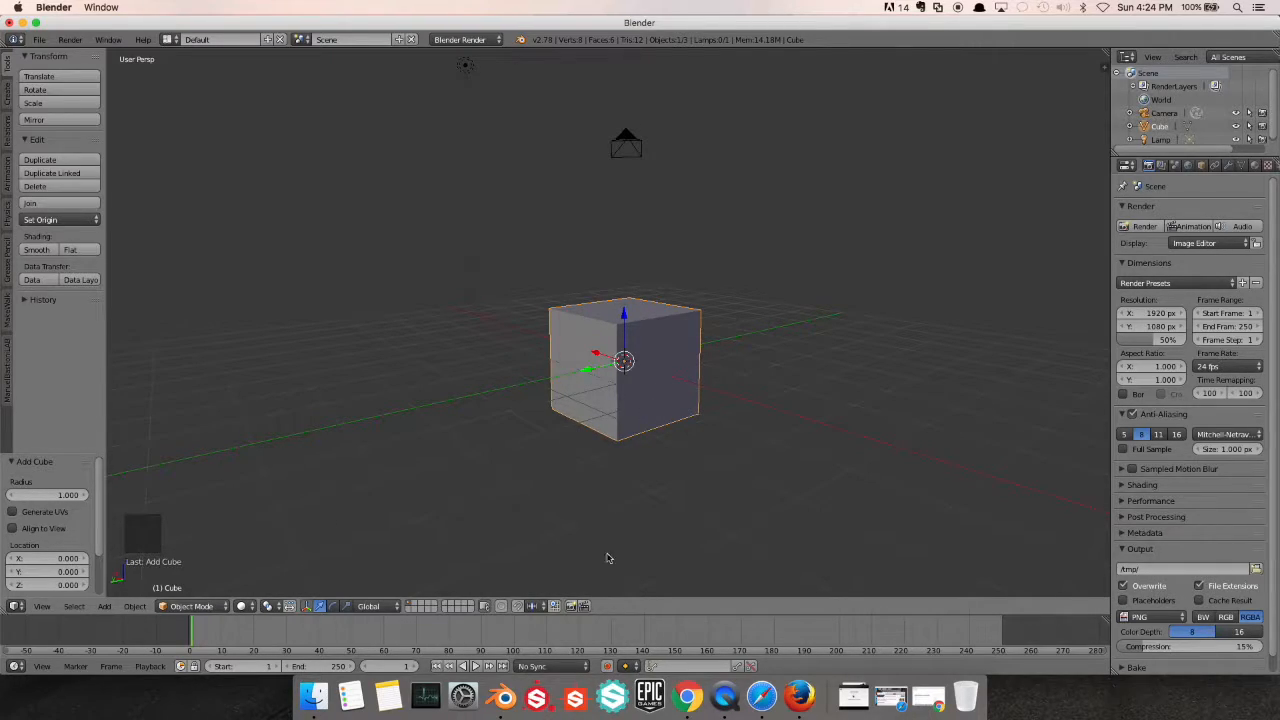
mouse_move(586, 372)
mouse_down()
mouse_move(573, 401)
mouse_move(590, 374)
mouse_up()
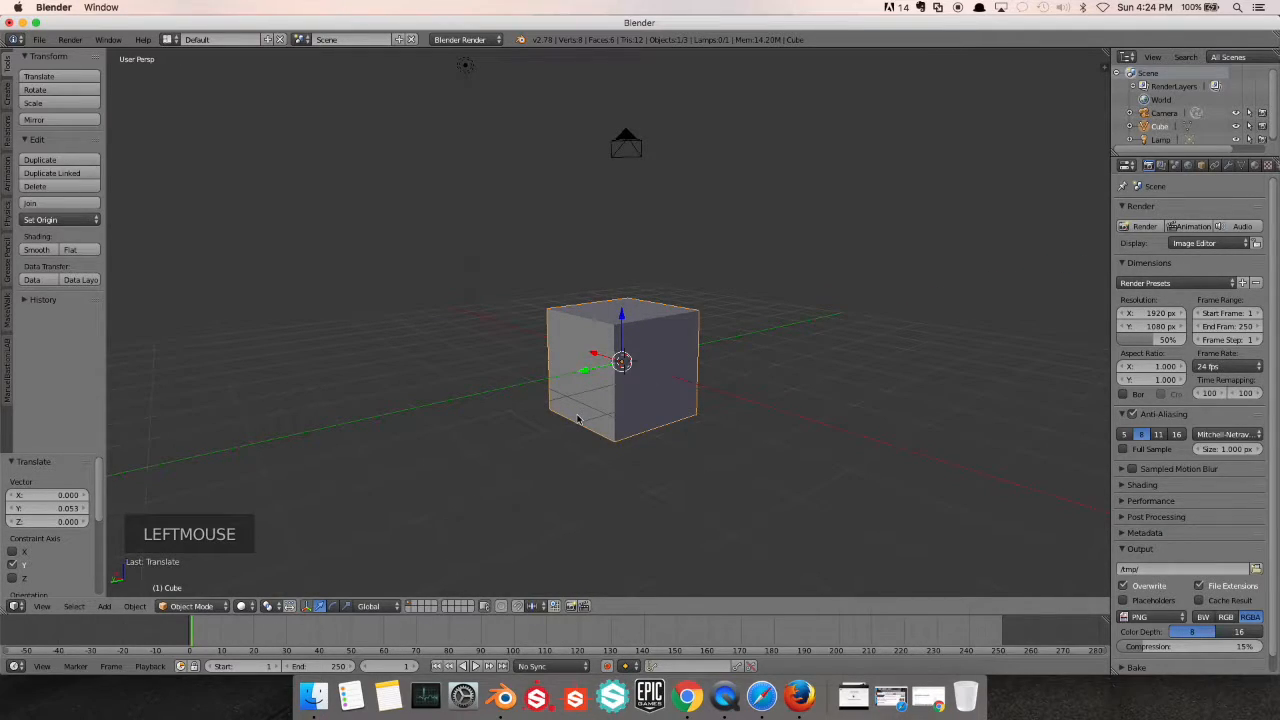
key(super+z)
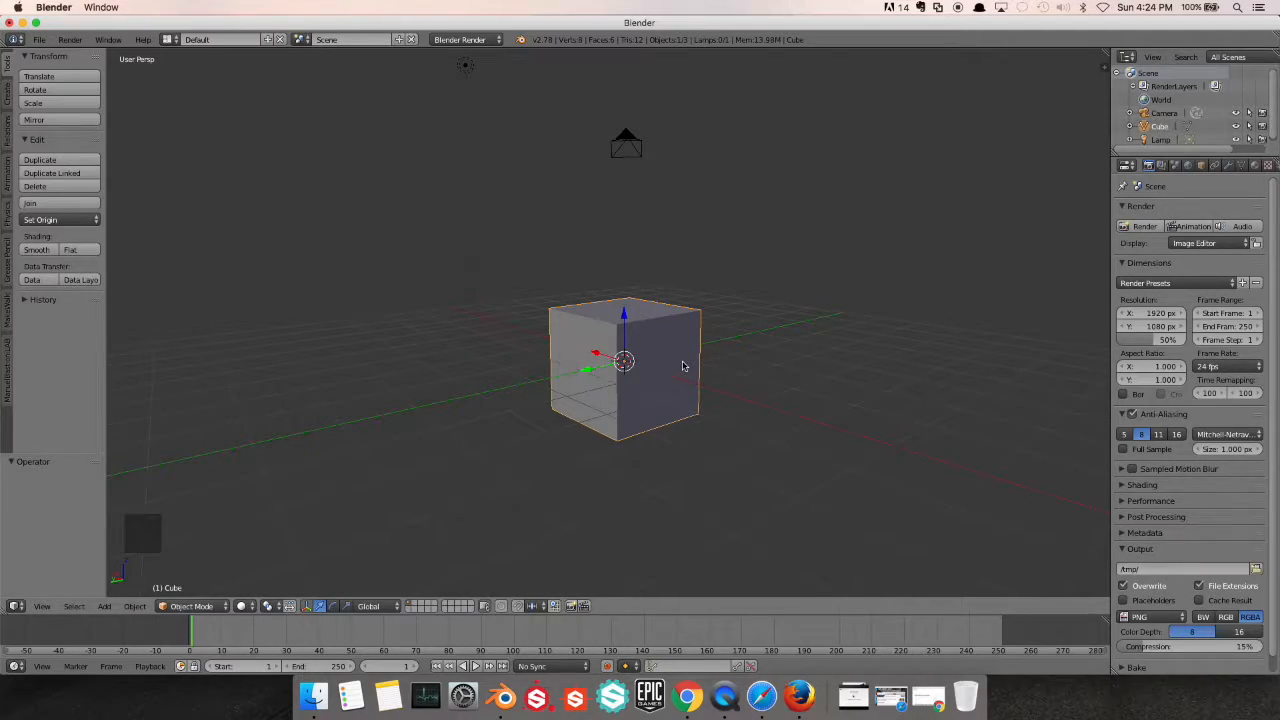
Try rotating the cube about -47.2° around the global X axis, and undo the rotation
key(r)
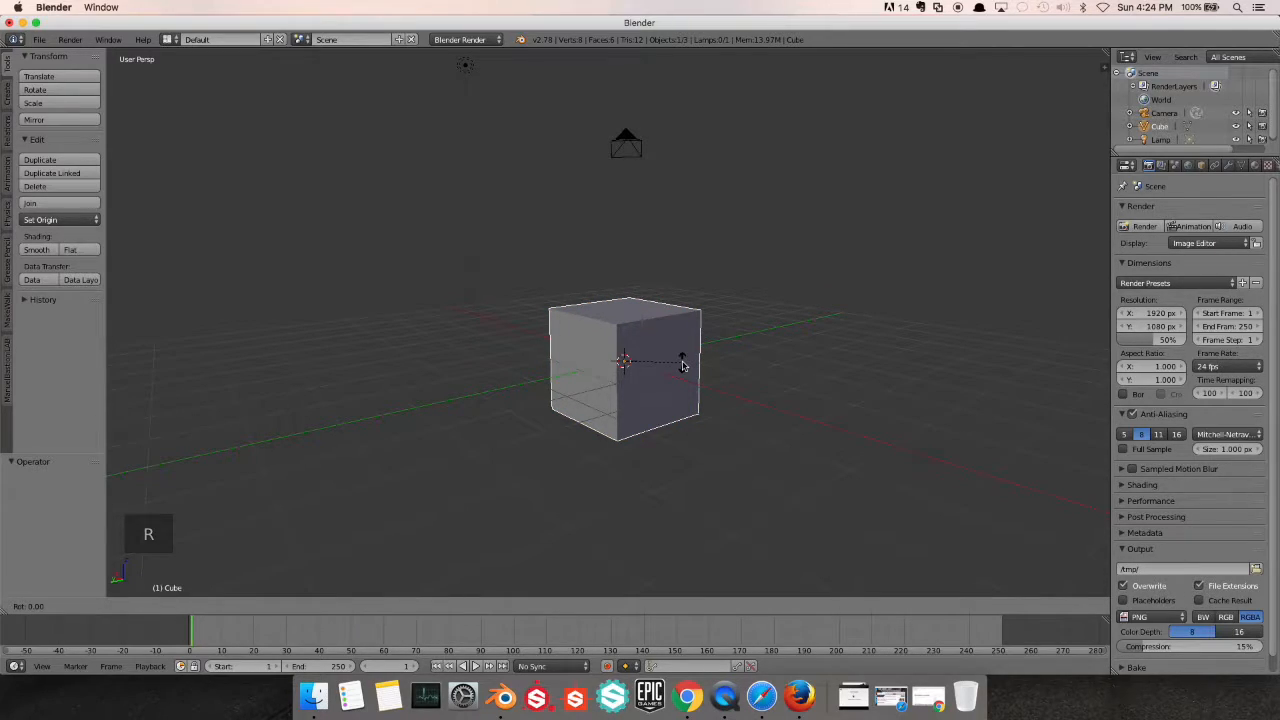
key(x)
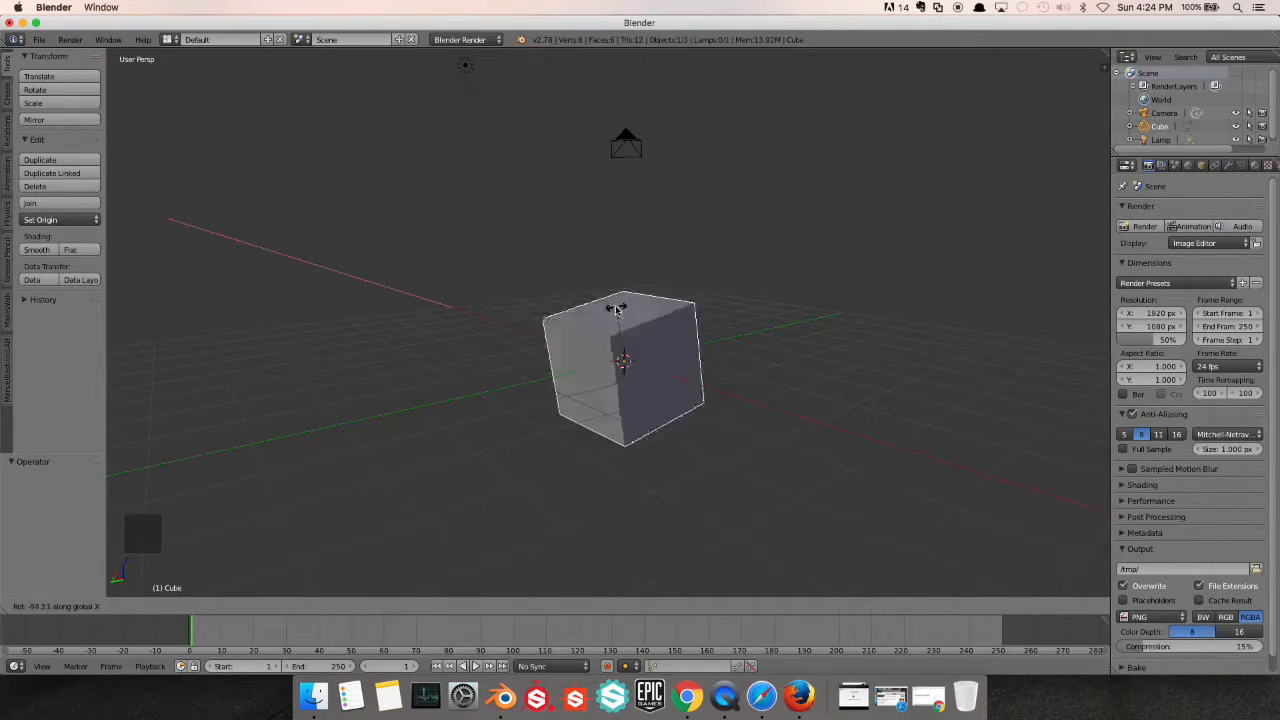
click(672, 320)
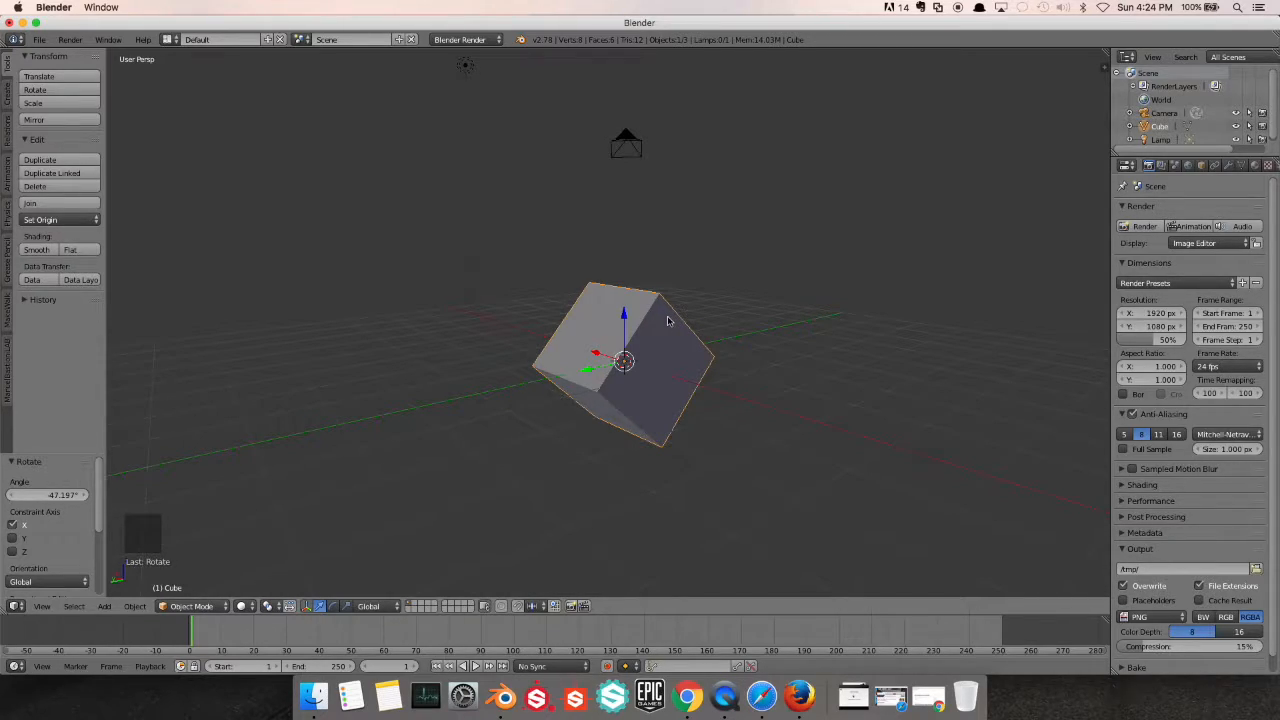
key(super+z)
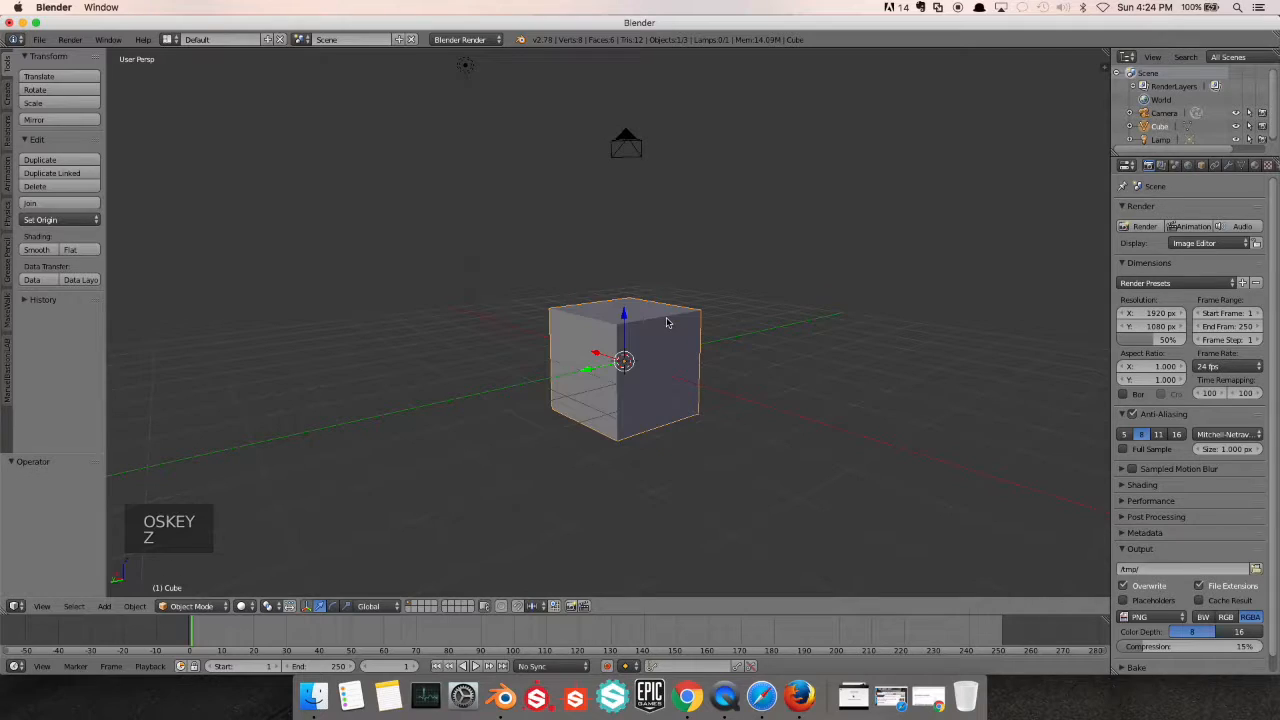
scroll(626, 368, up, 1)
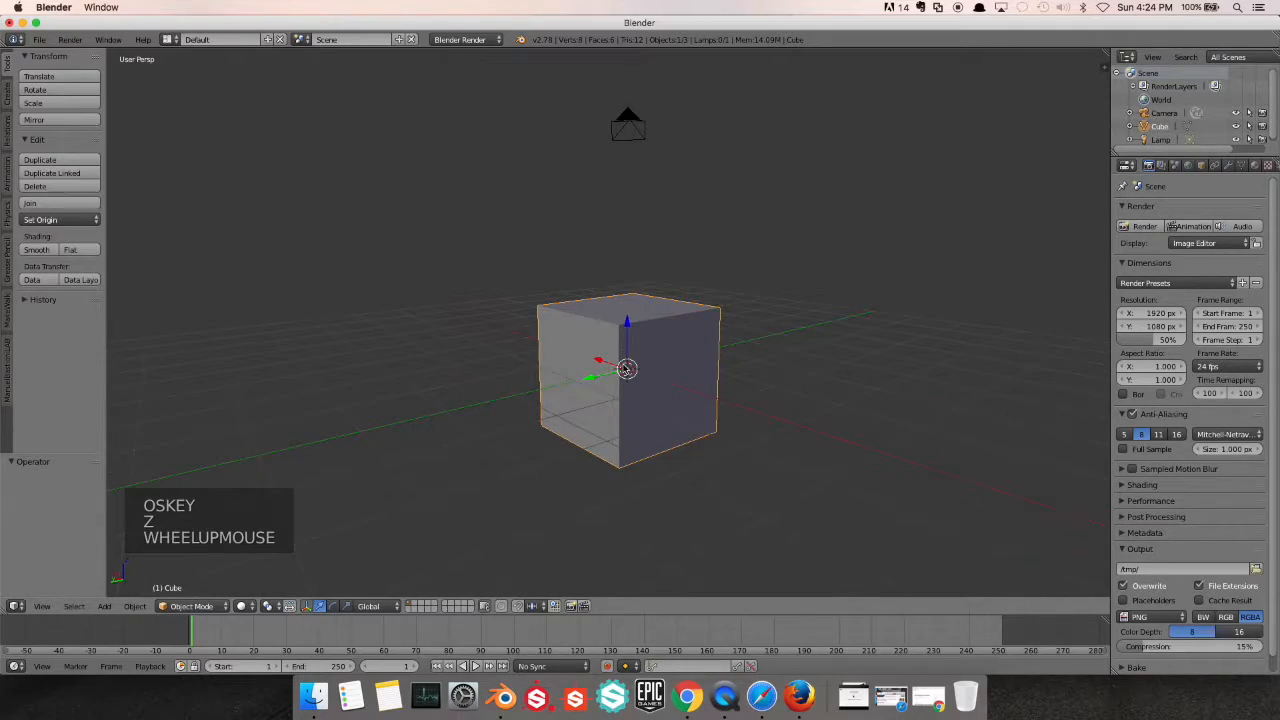
shift+middle_drag(651, 349, 613, 335)
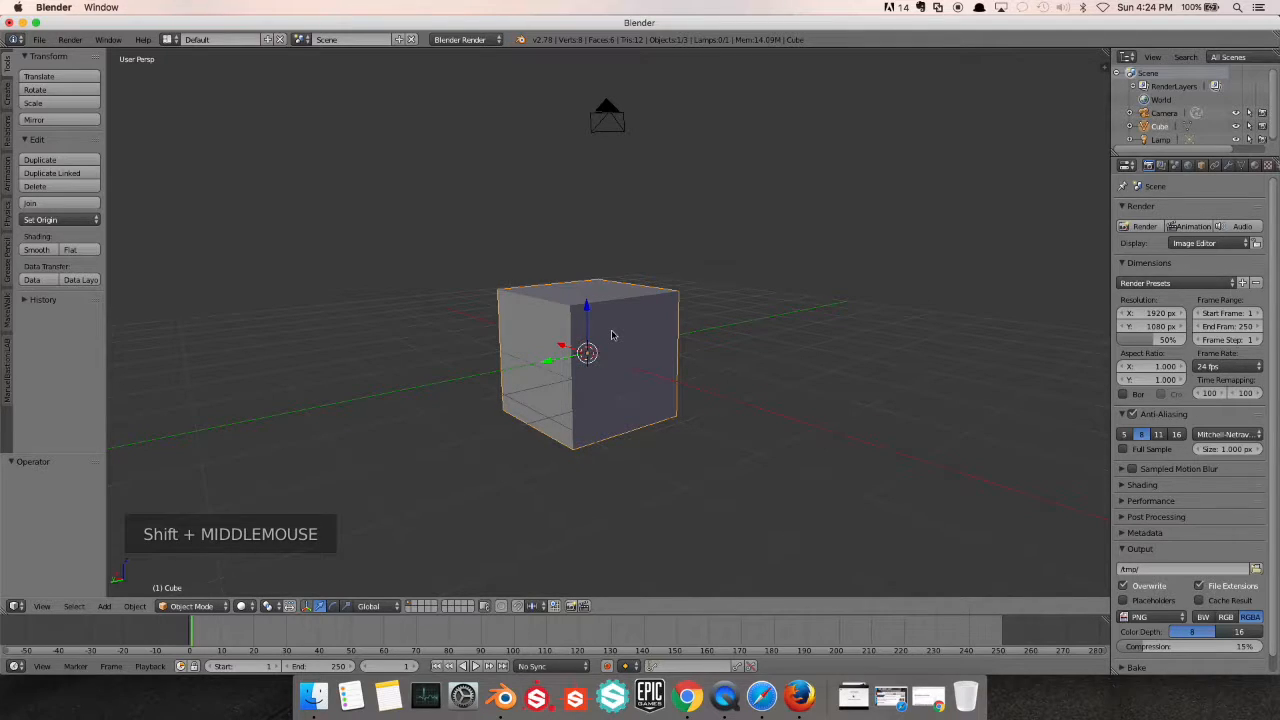
Try rotating the cube about -74° around the global Y axis, and cancel the rotation
key(r)
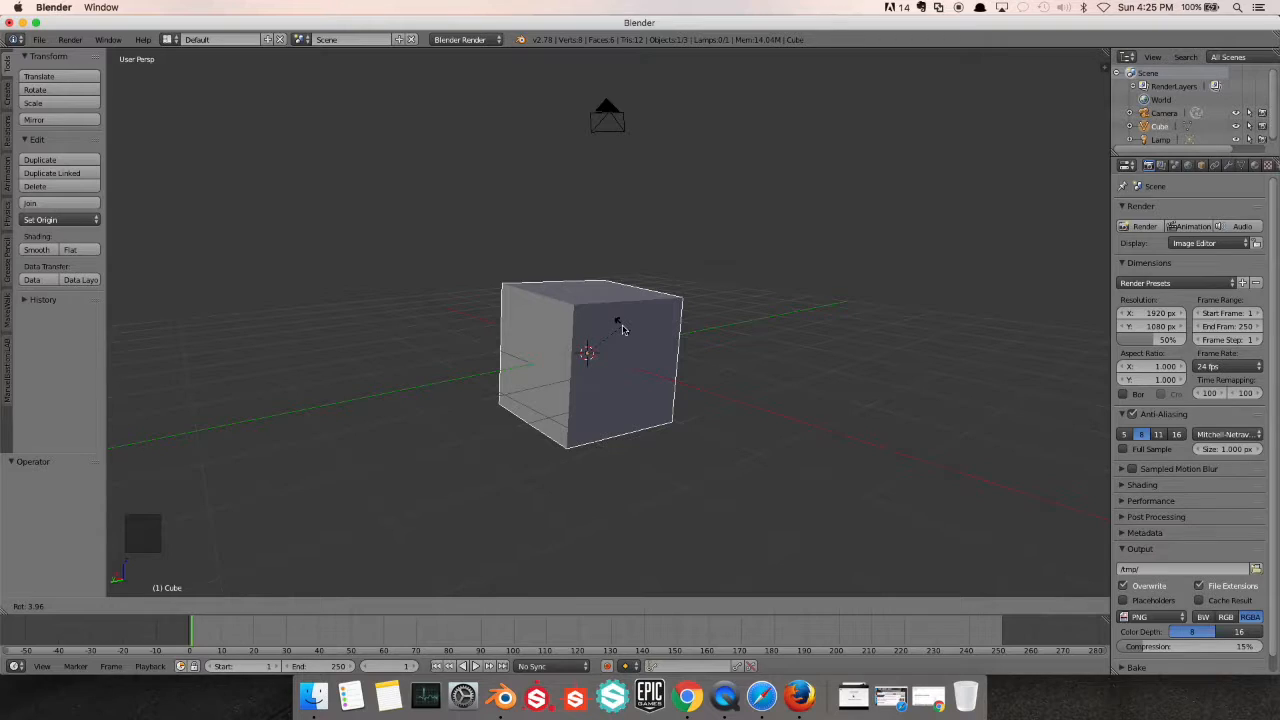
key(y)
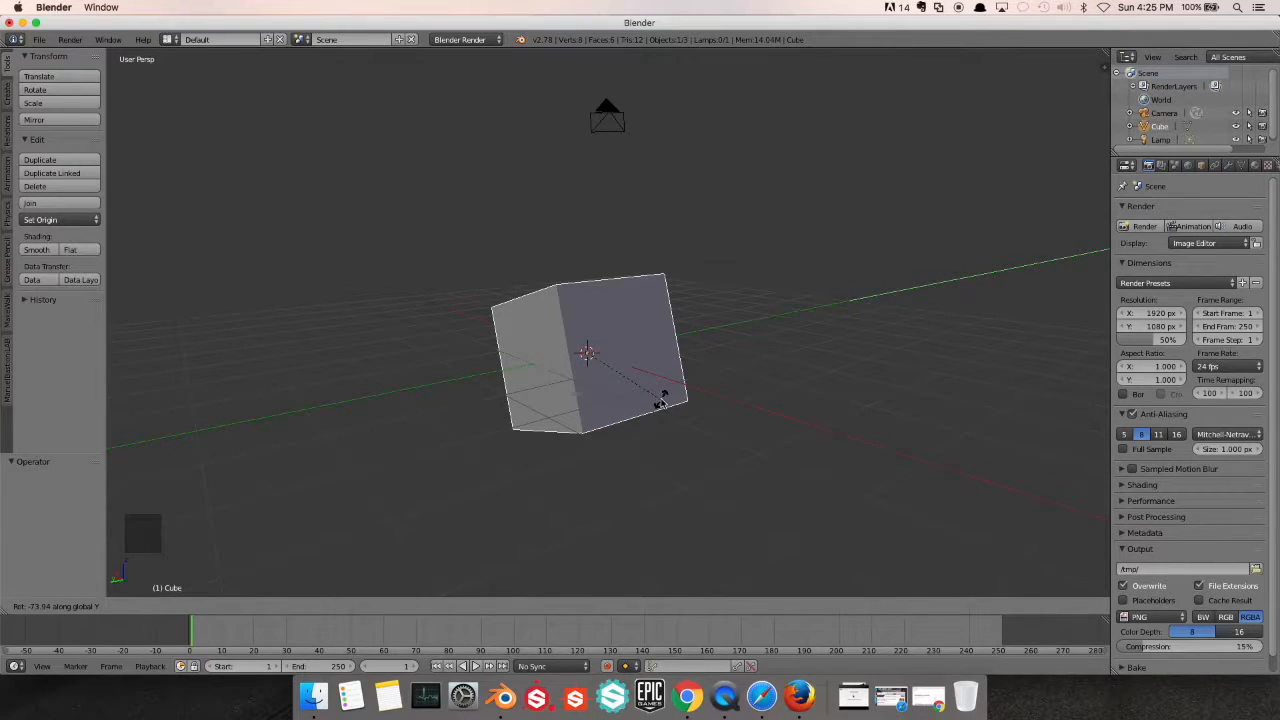
key(Escape)
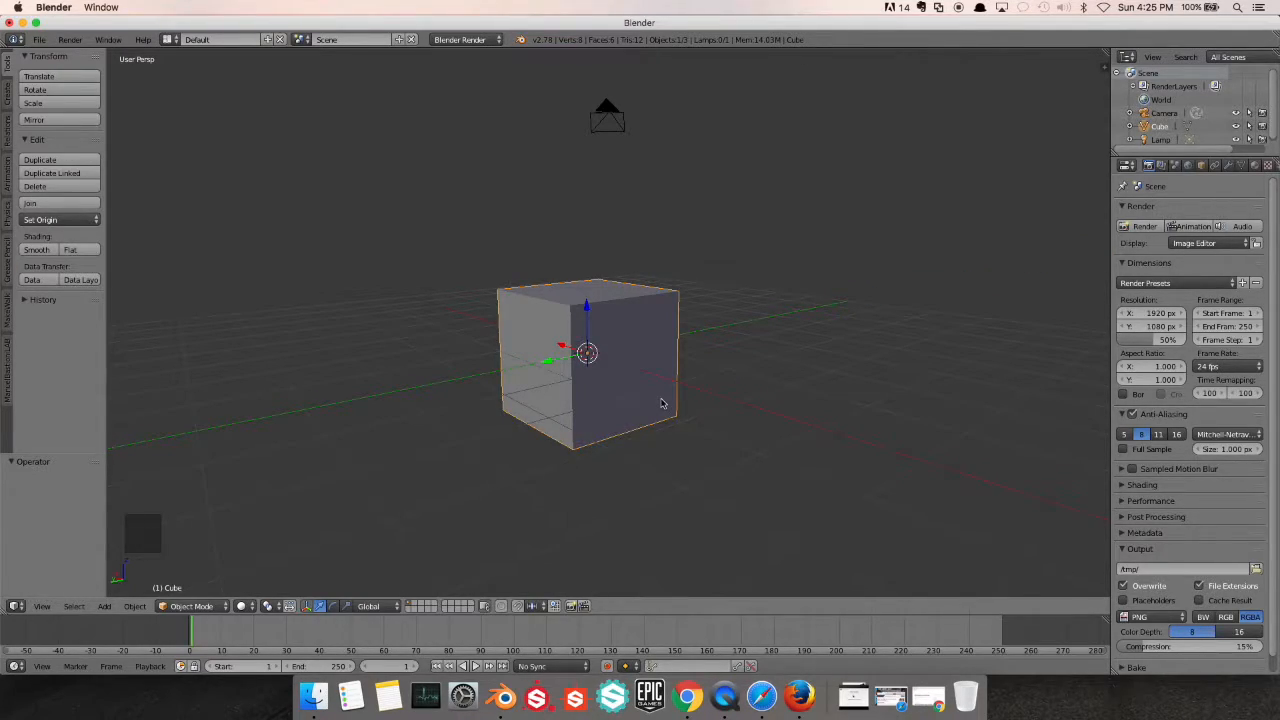
Rotate the cube exactly 90° around the global X axis
key(r)
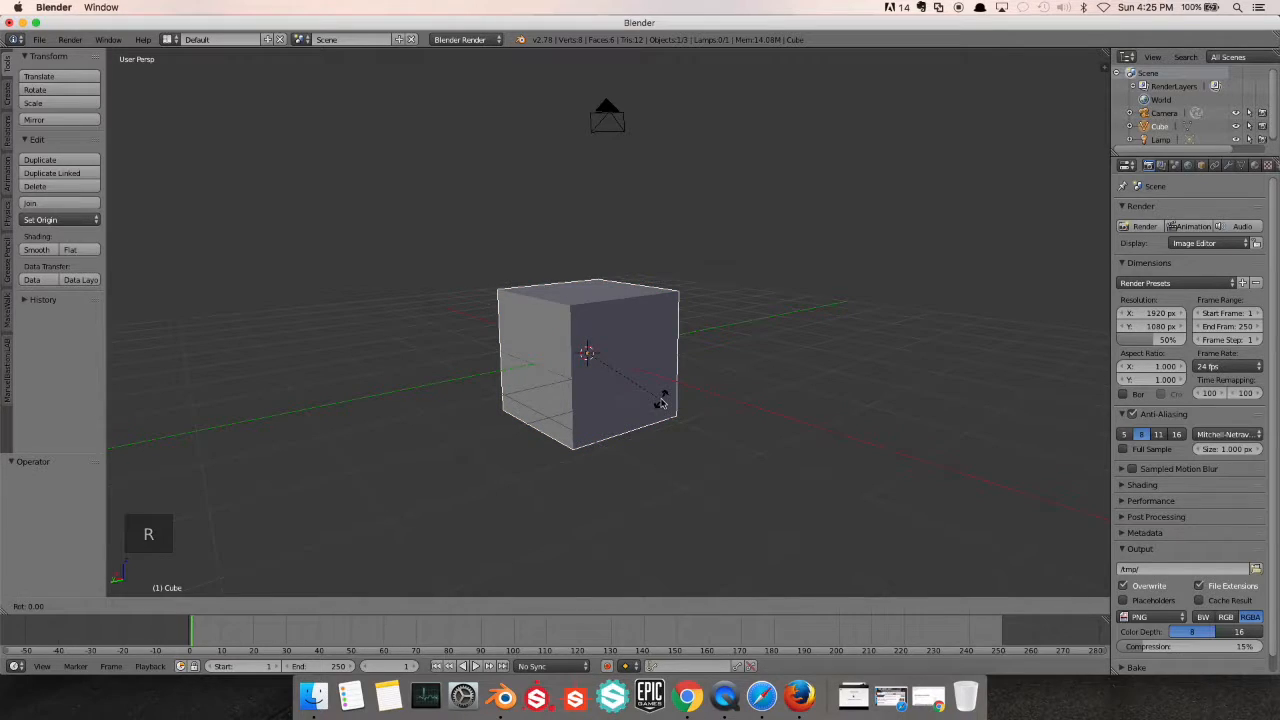
key(x)
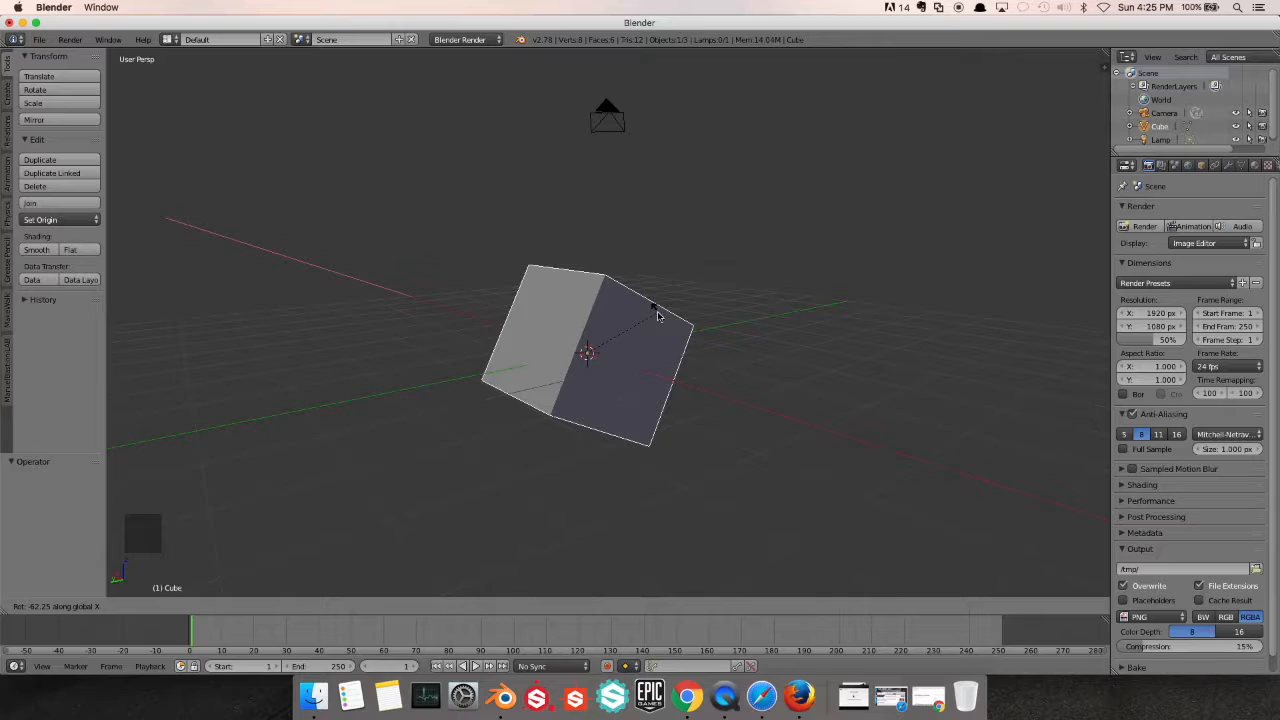
text(90)
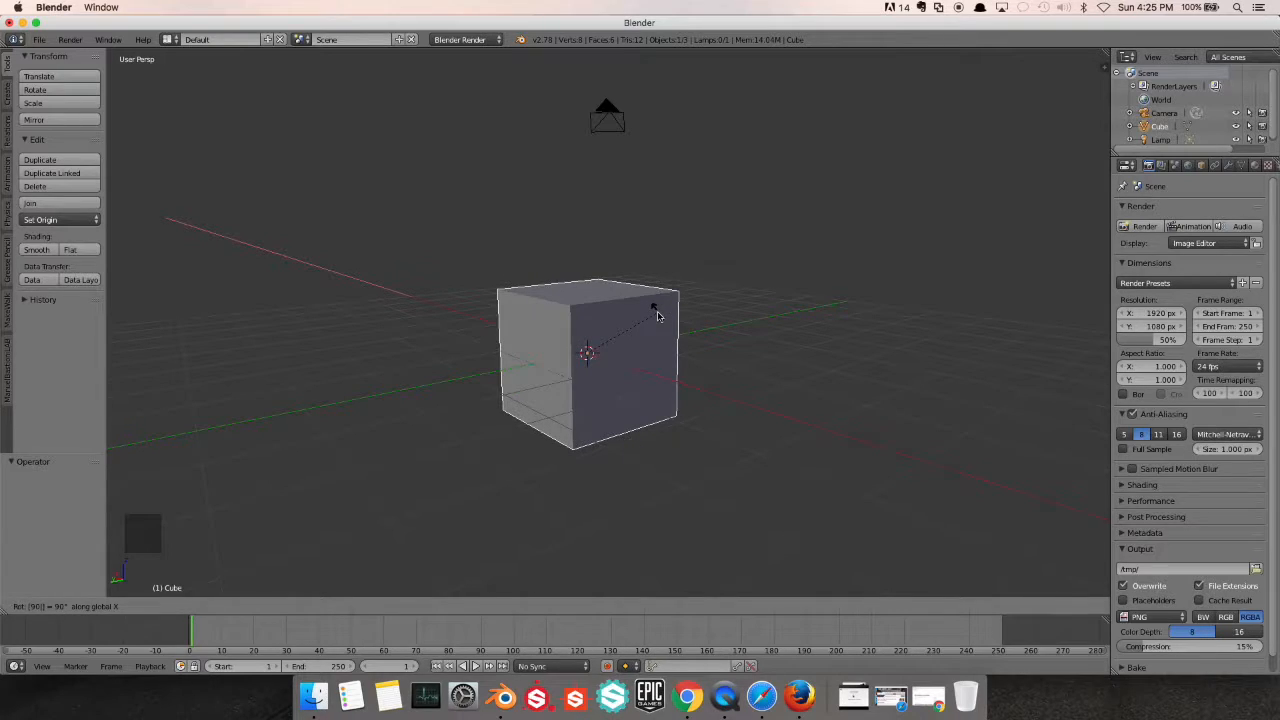
key(Return)
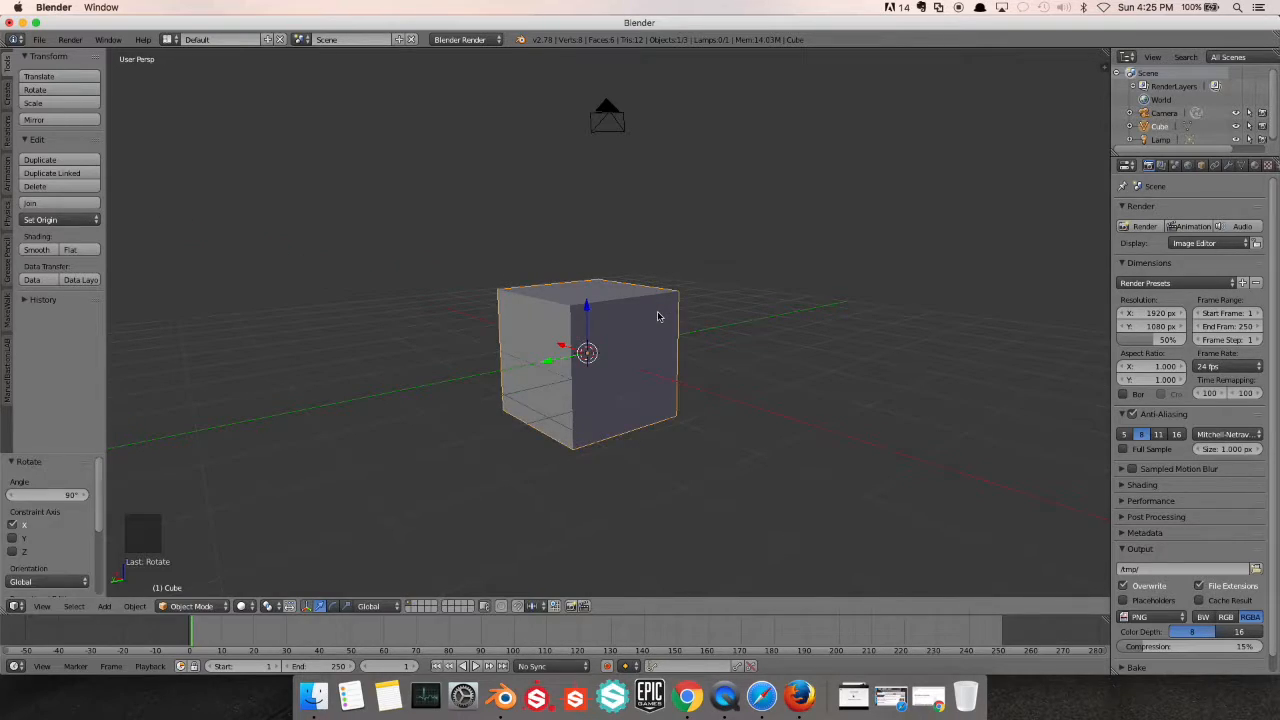
key(super)
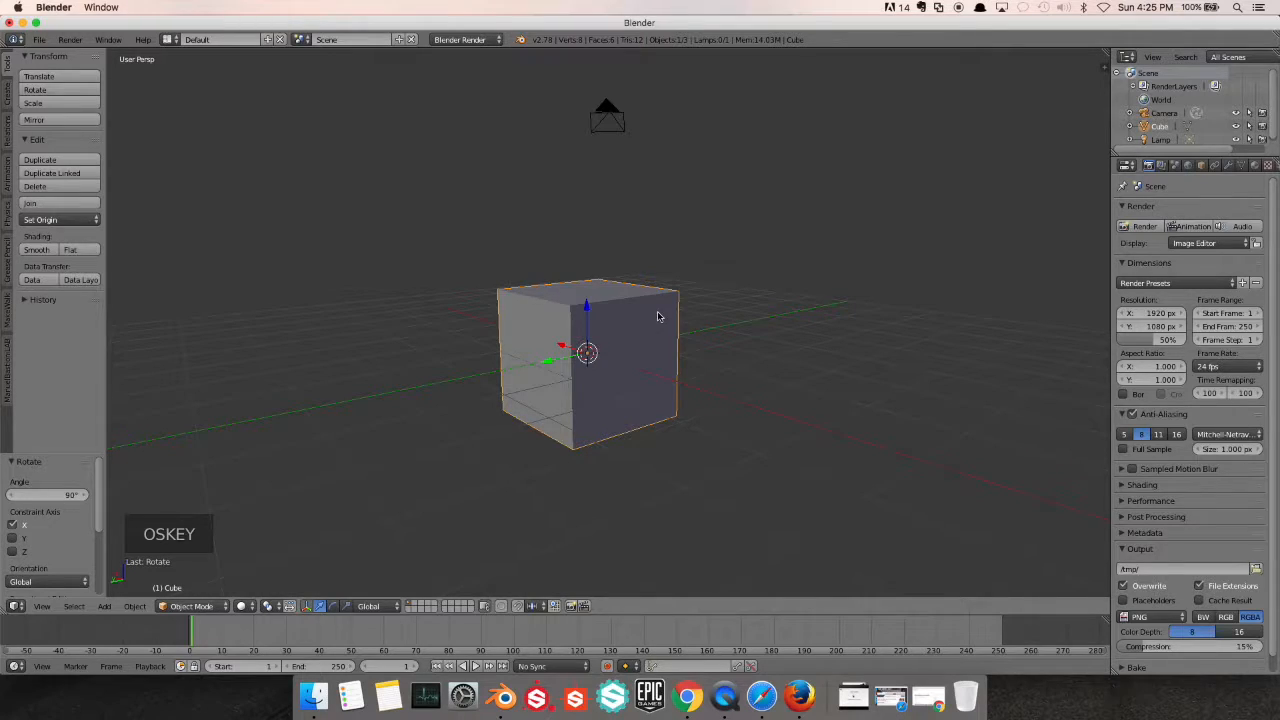
Try rotating the cube 45° around the global X axis, and undo the rotation
key(r)
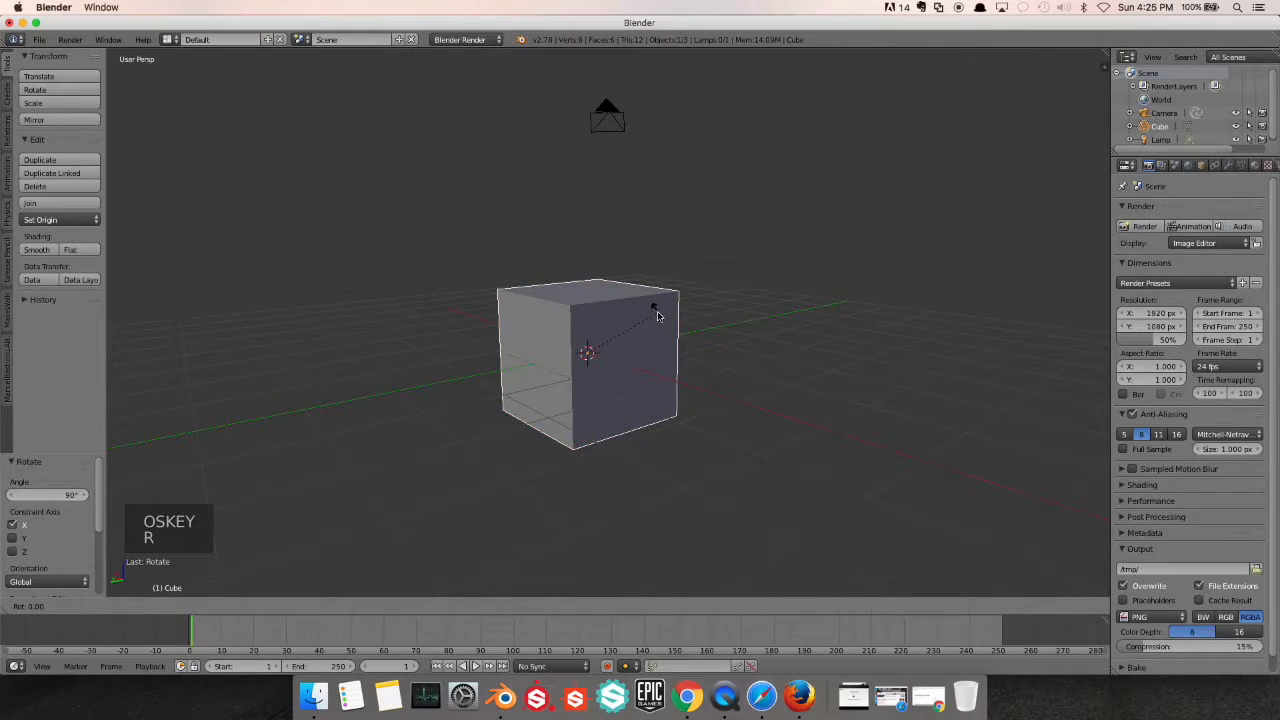
key(x)
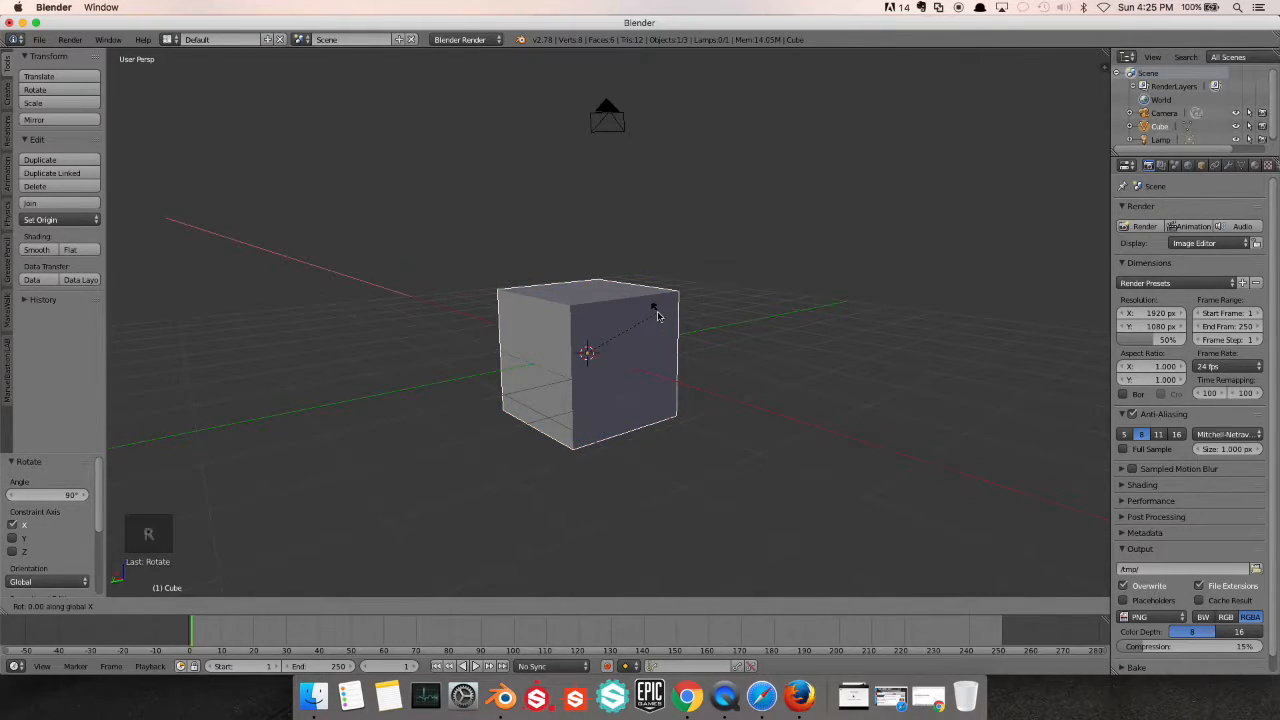
text(45)
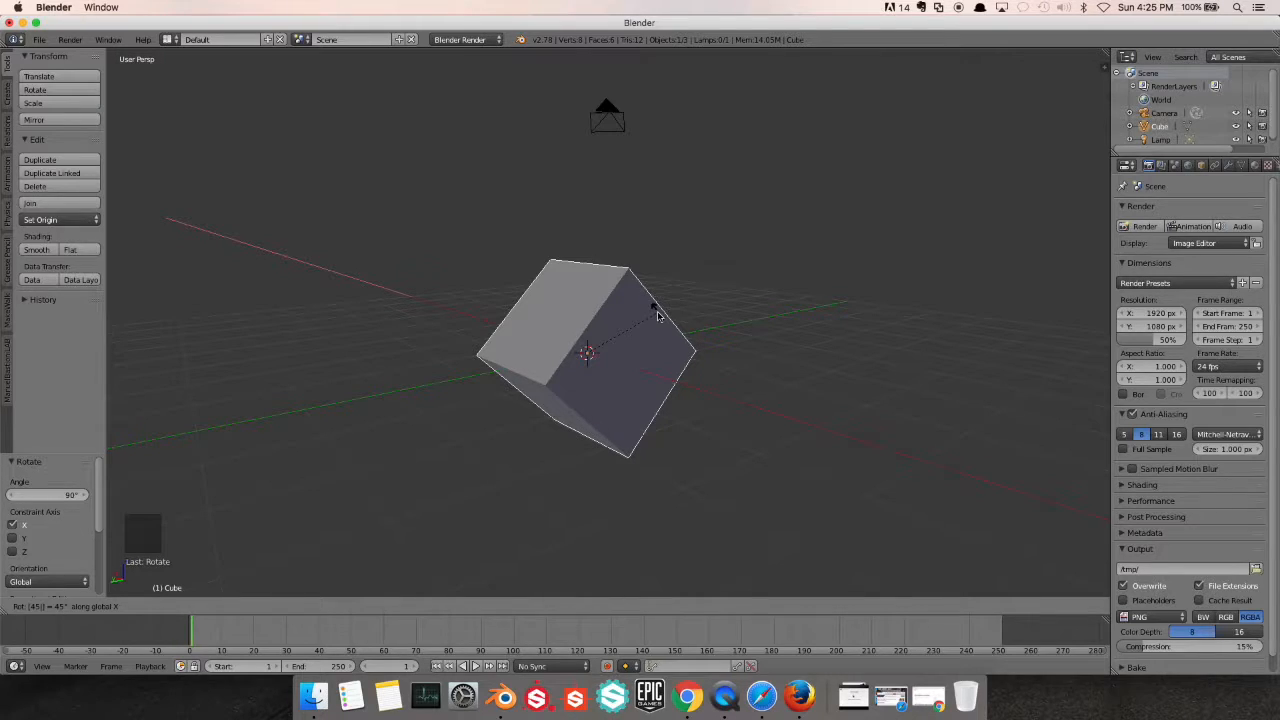
key(Return)
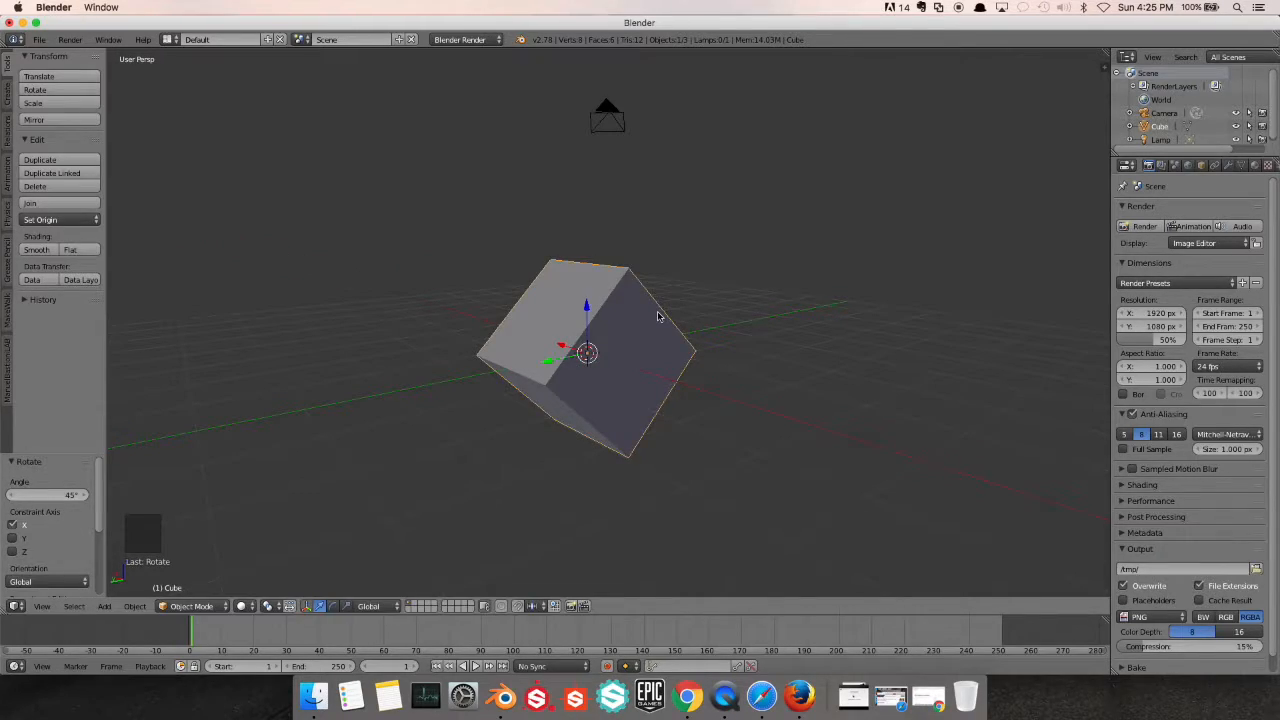
key(super+z)
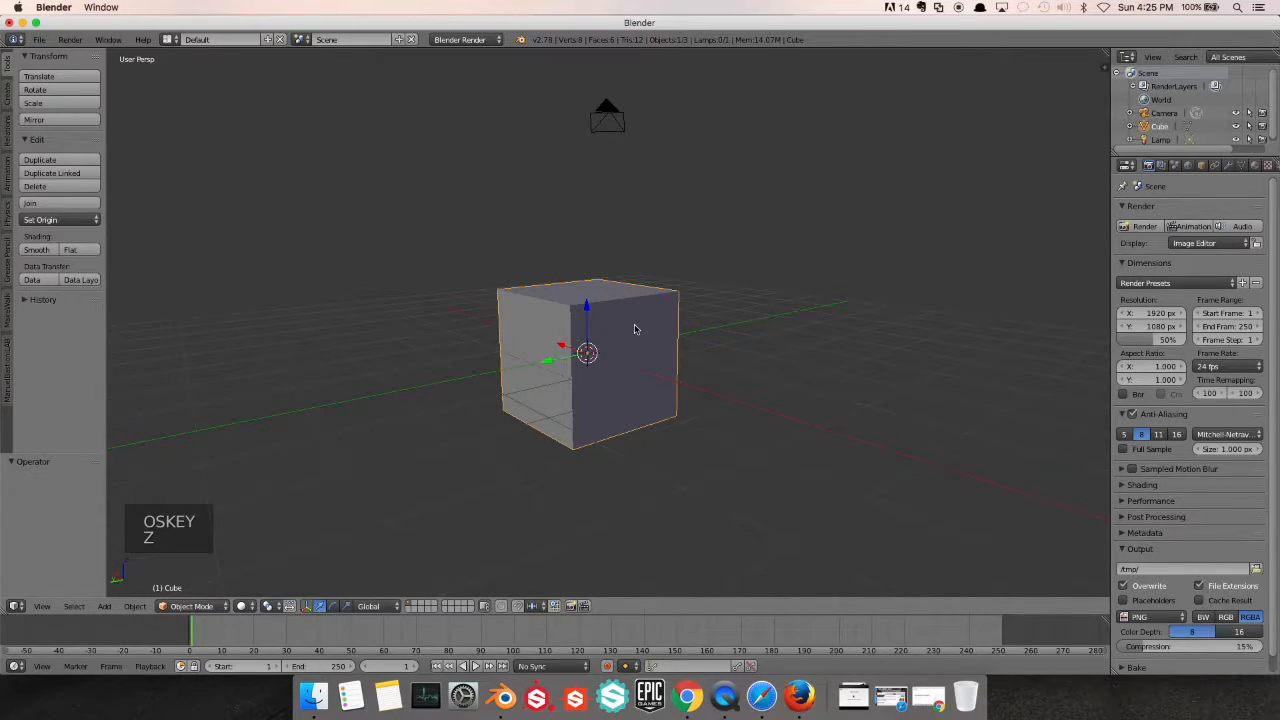
Try moving the cube about 1.63 units along the global X axis, and cancel the move
scroll(634, 329, down, 2)
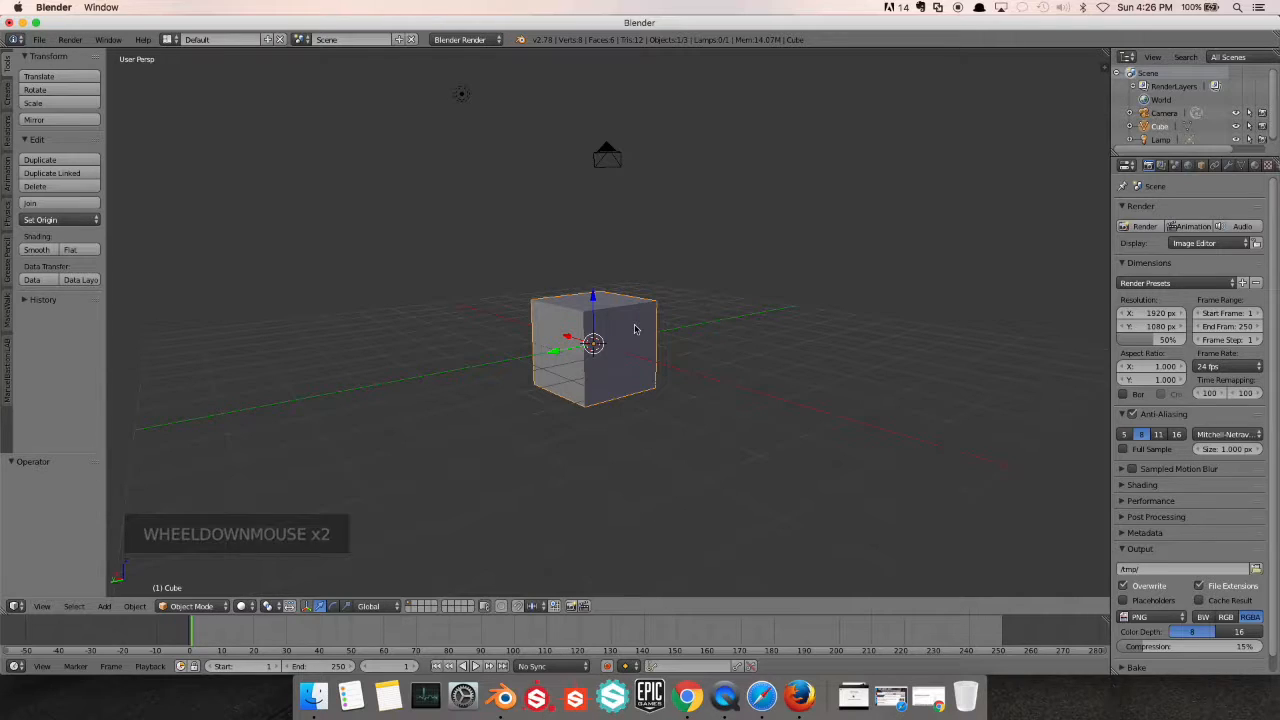
key(g)
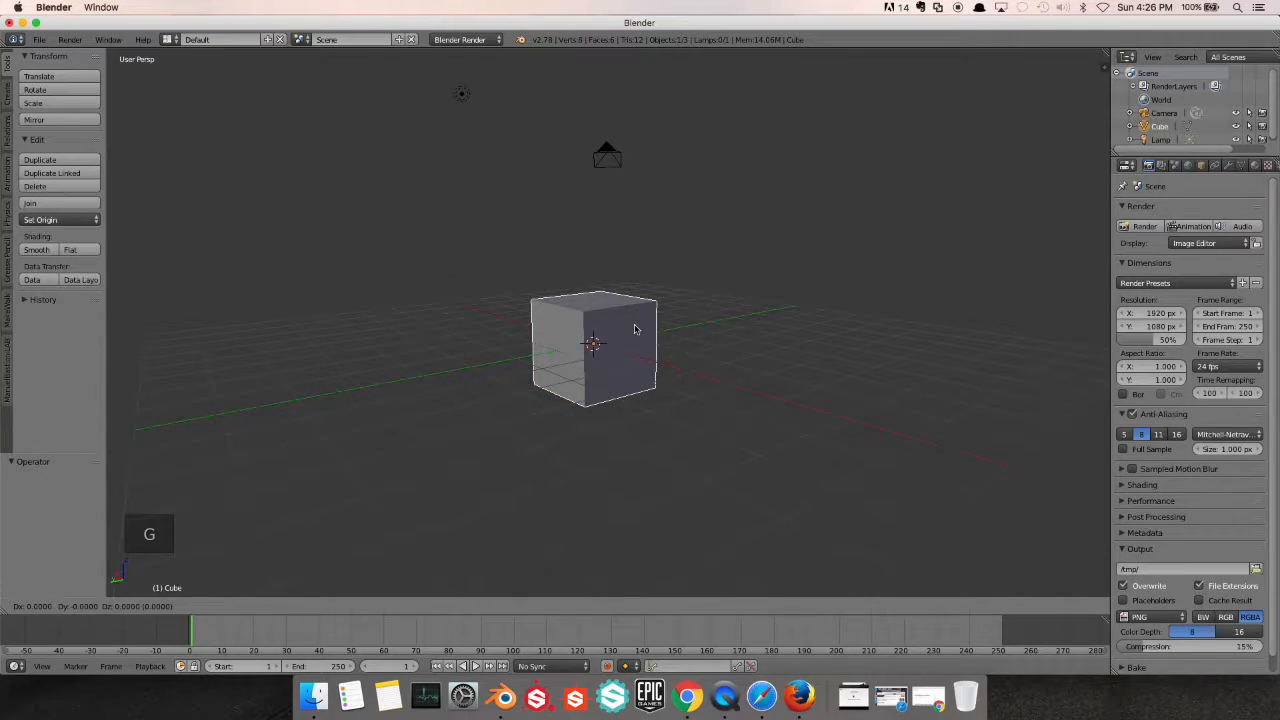
key(x)
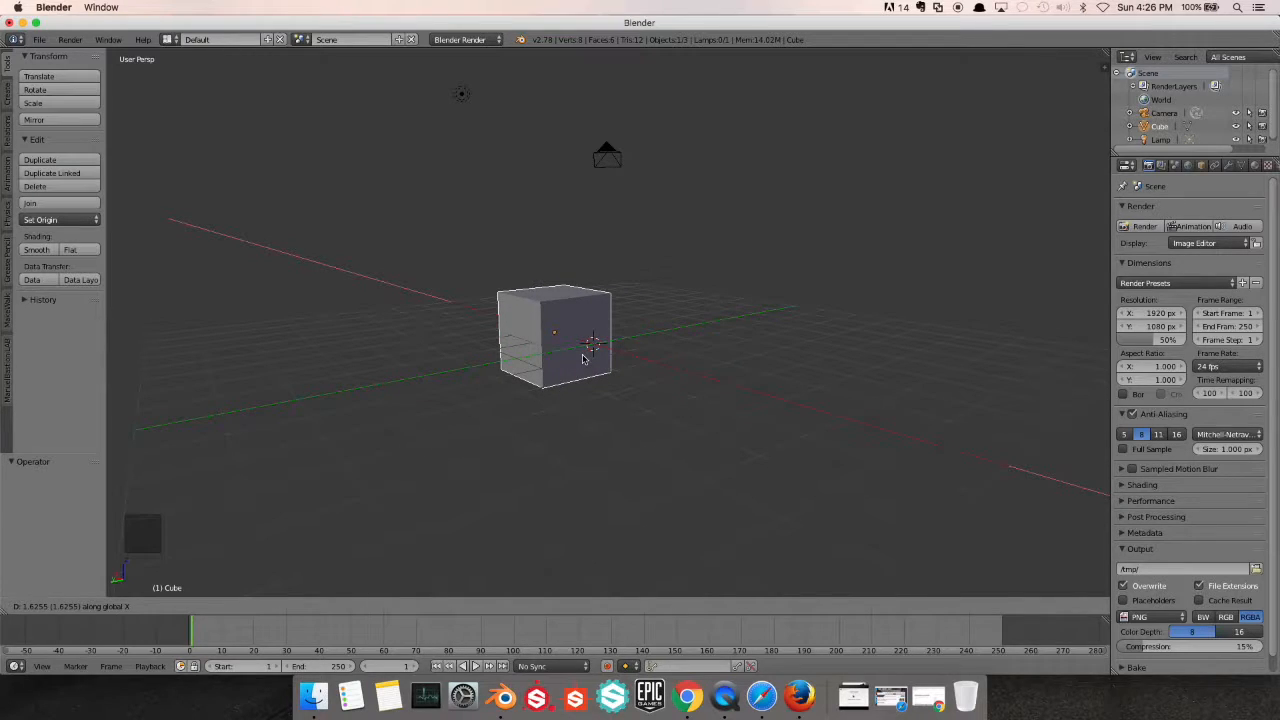
key(Escape)
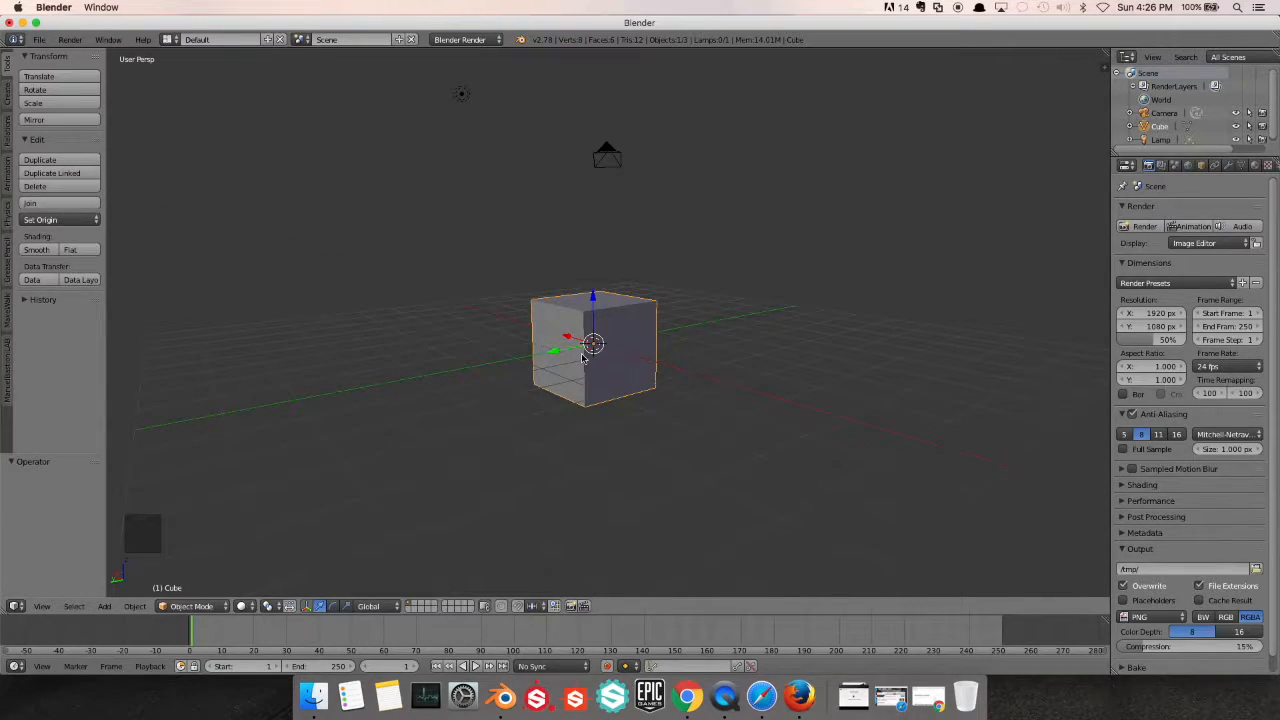
Try moving the cube along the global Y axis and upward along the global Z axis, cancelling each move
key(g)
key(y)
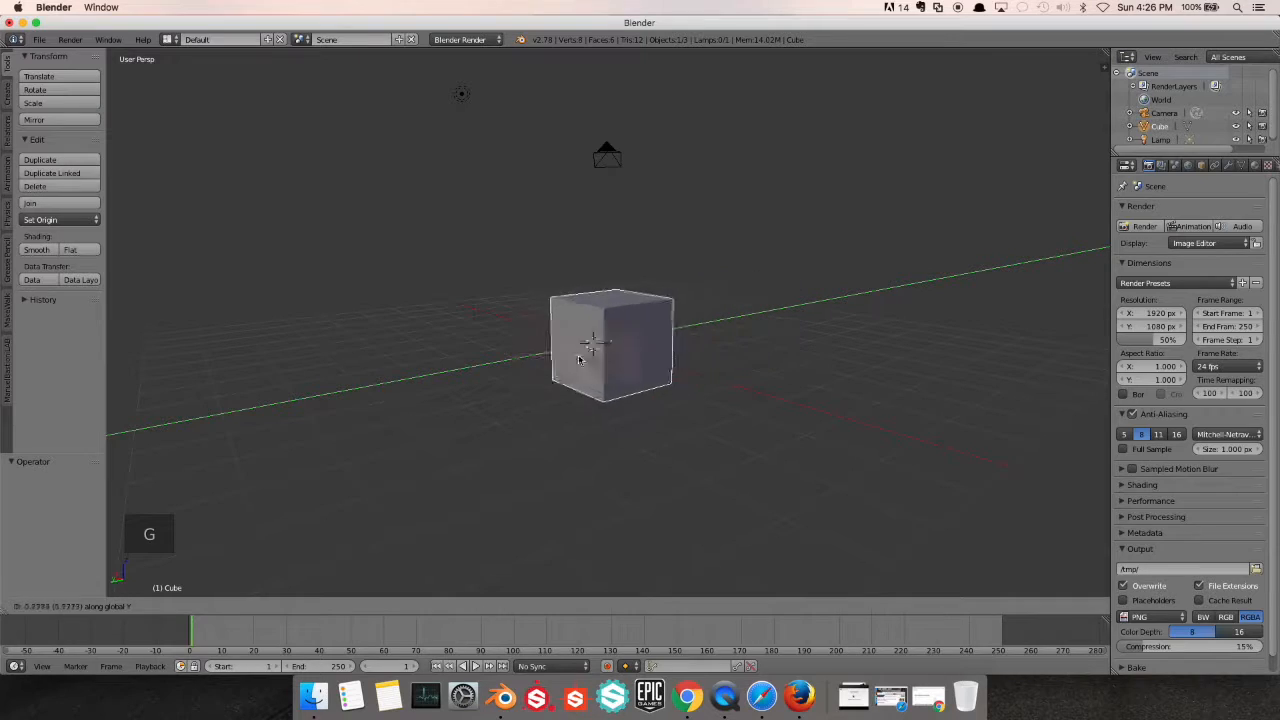
right_click(660, 370)
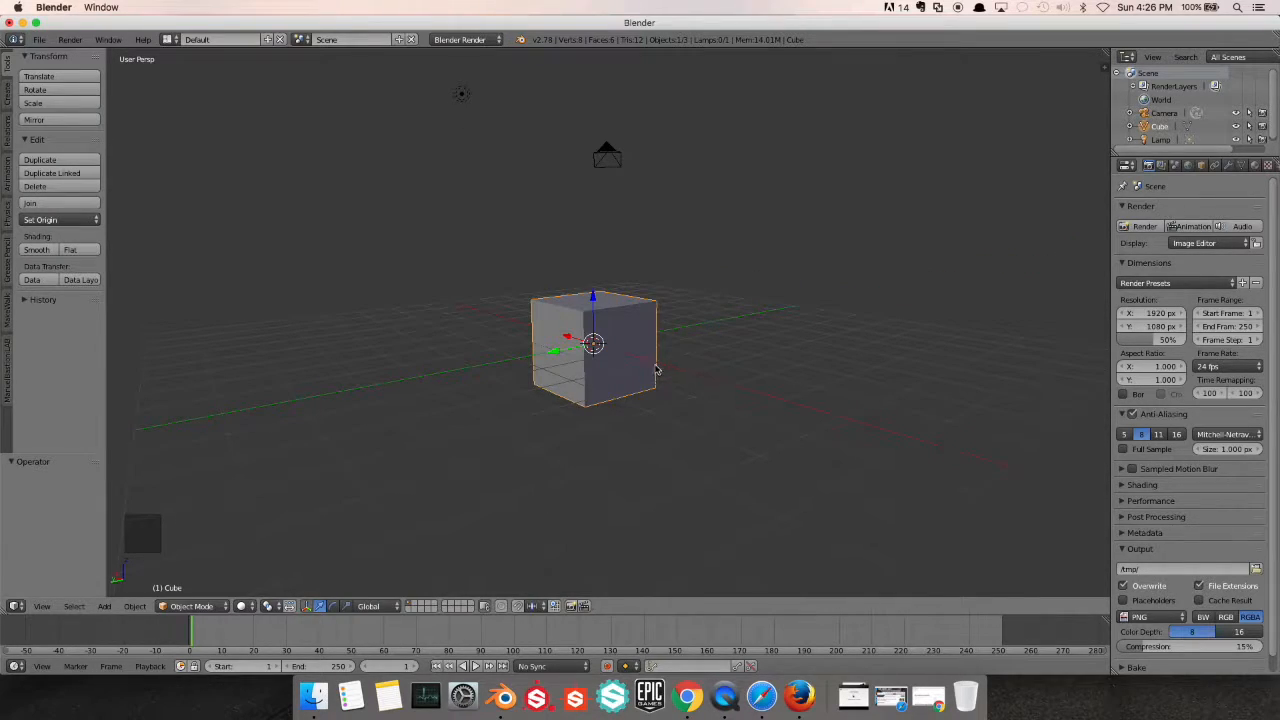
key(g)
key(z)
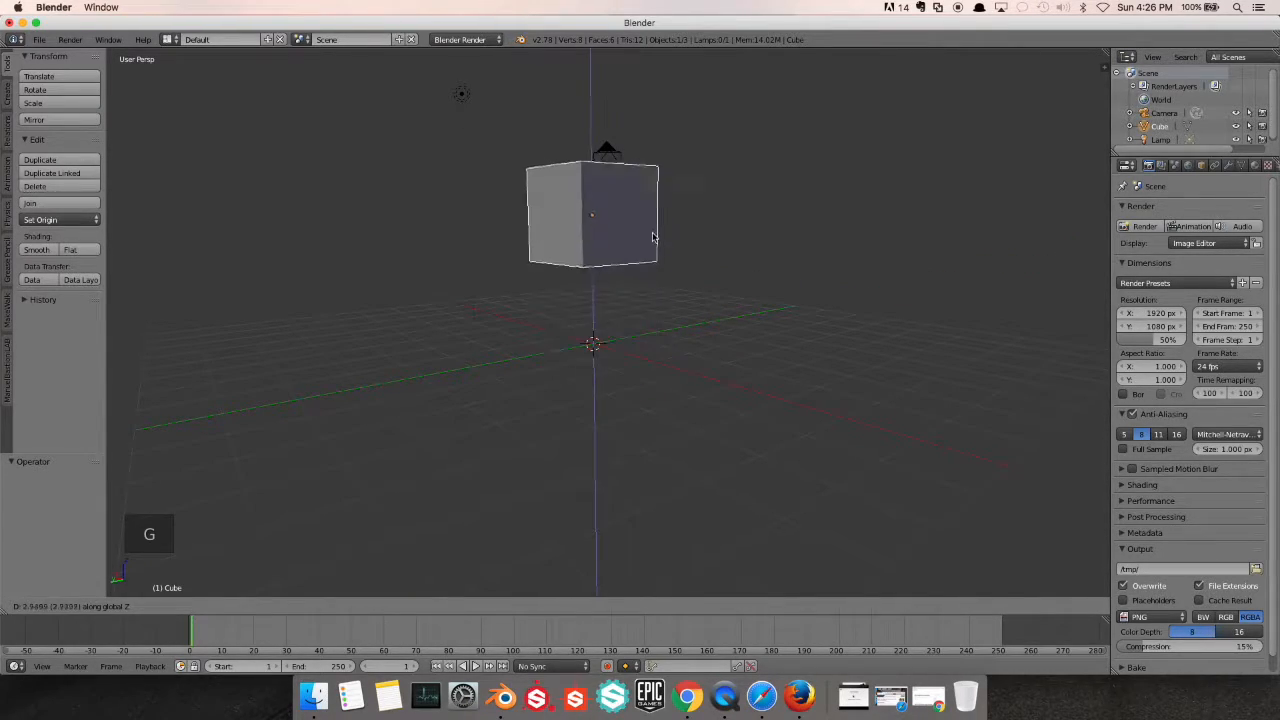
right_click(626, 458)
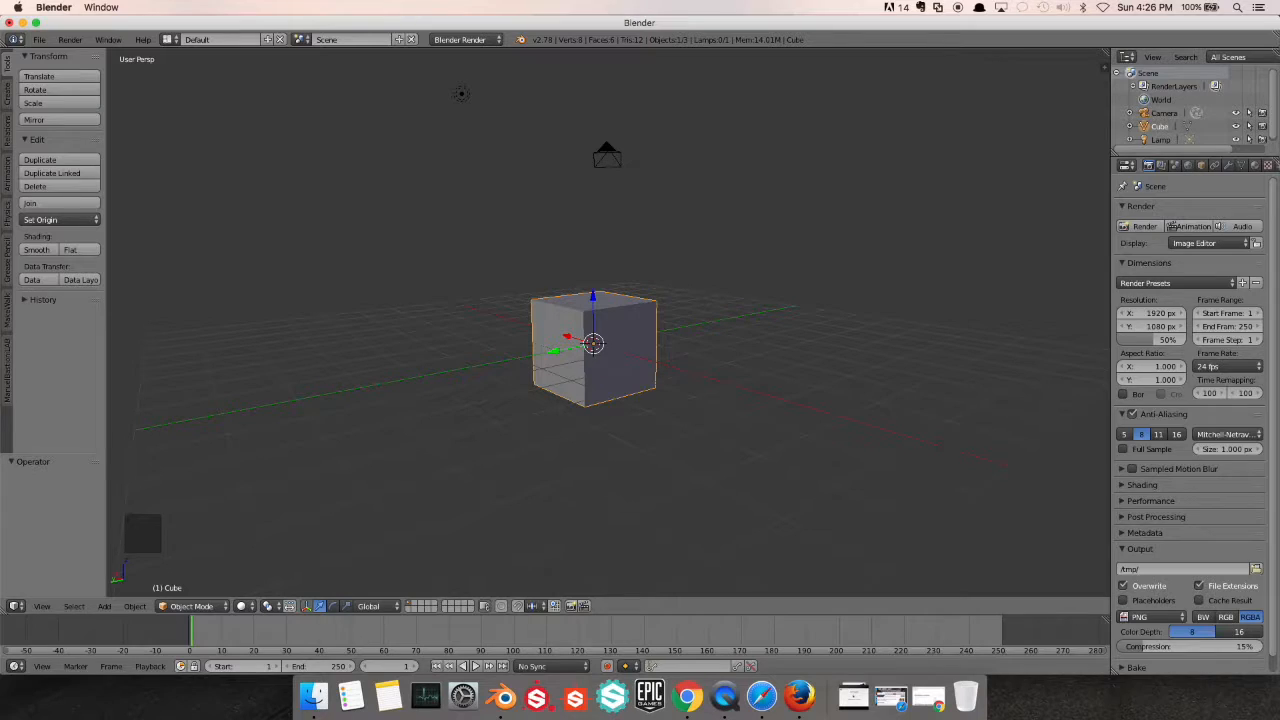
Try scaling the cube uniformly to about 3.22 times its size, and cancel the scaling
scroll(597, 409, up, 3)
mouse_move(597, 409)
middle_down()
mouse_move(605, 366)
mouse_move(597, 391)
middle_up()
scroll(596, 391, up, 1)
scroll(596, 391, down, 2)
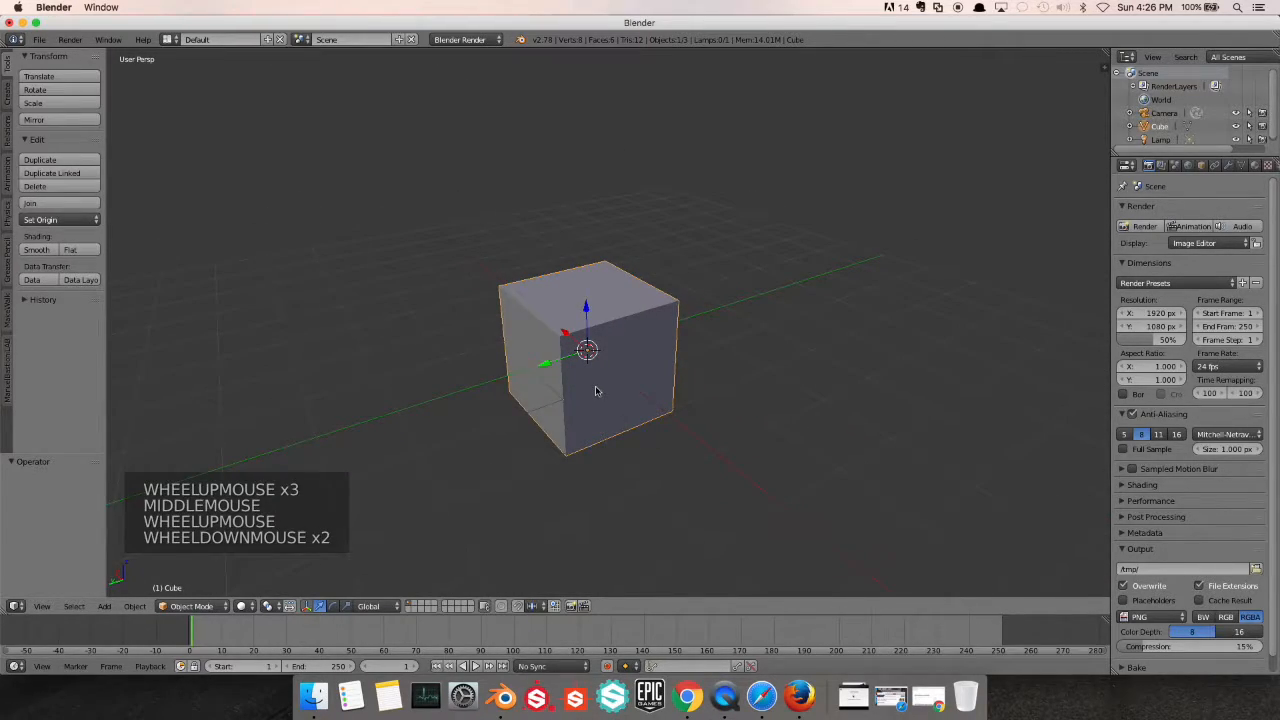
scroll(595, 391, down, 2)
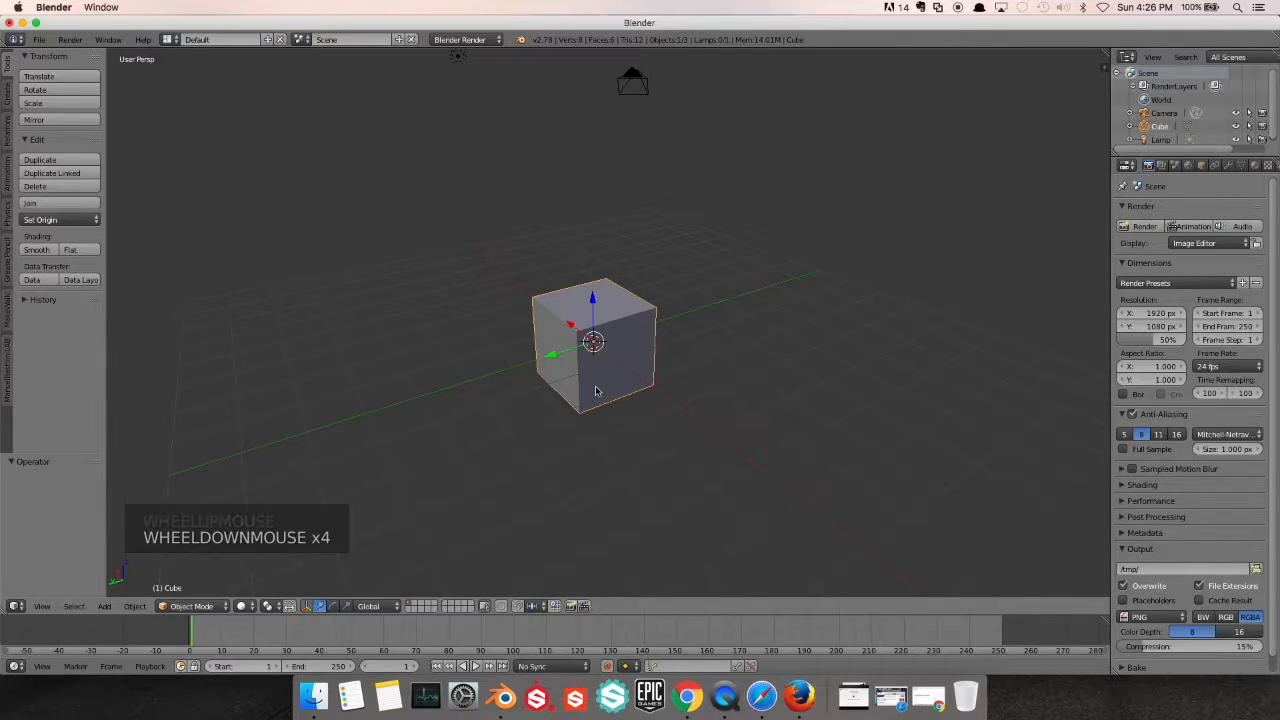
key(s)
key(s)
key(s)
key(s)
key(s)
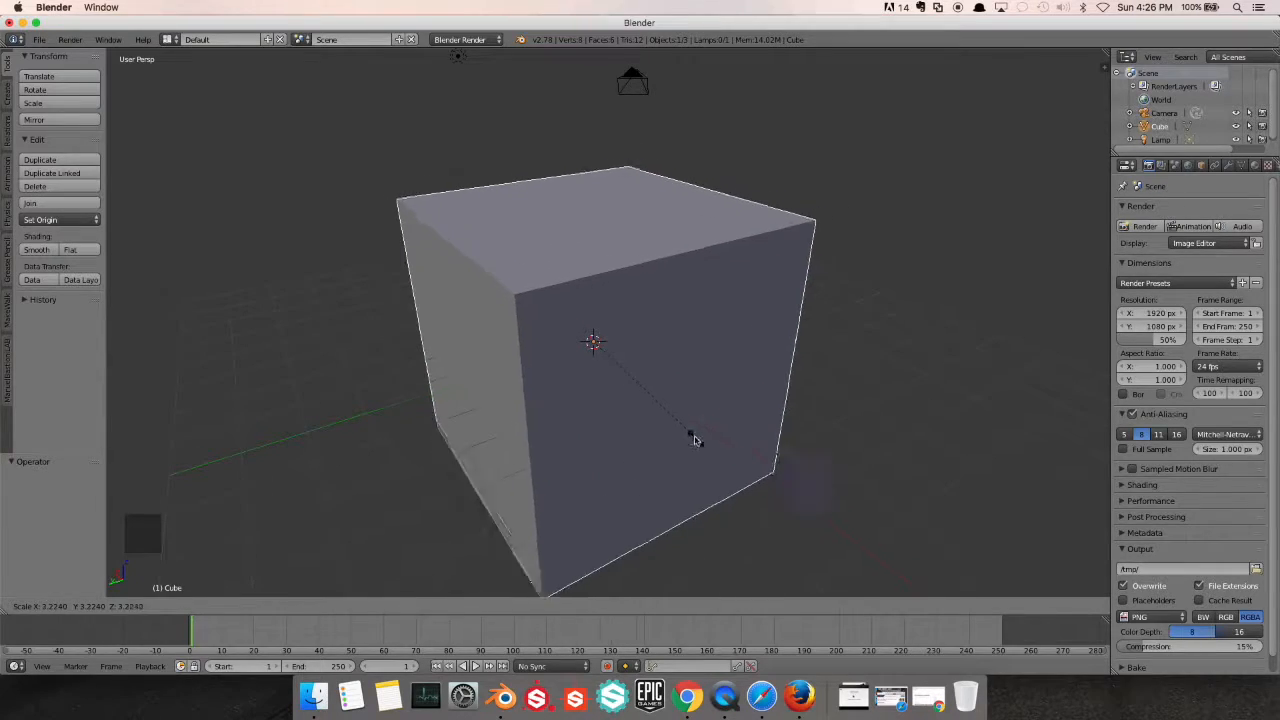
right_click(663, 397)
Try stretching the cube along the global X axis by a factor of about 3.06, and undo the scaling
key(s)
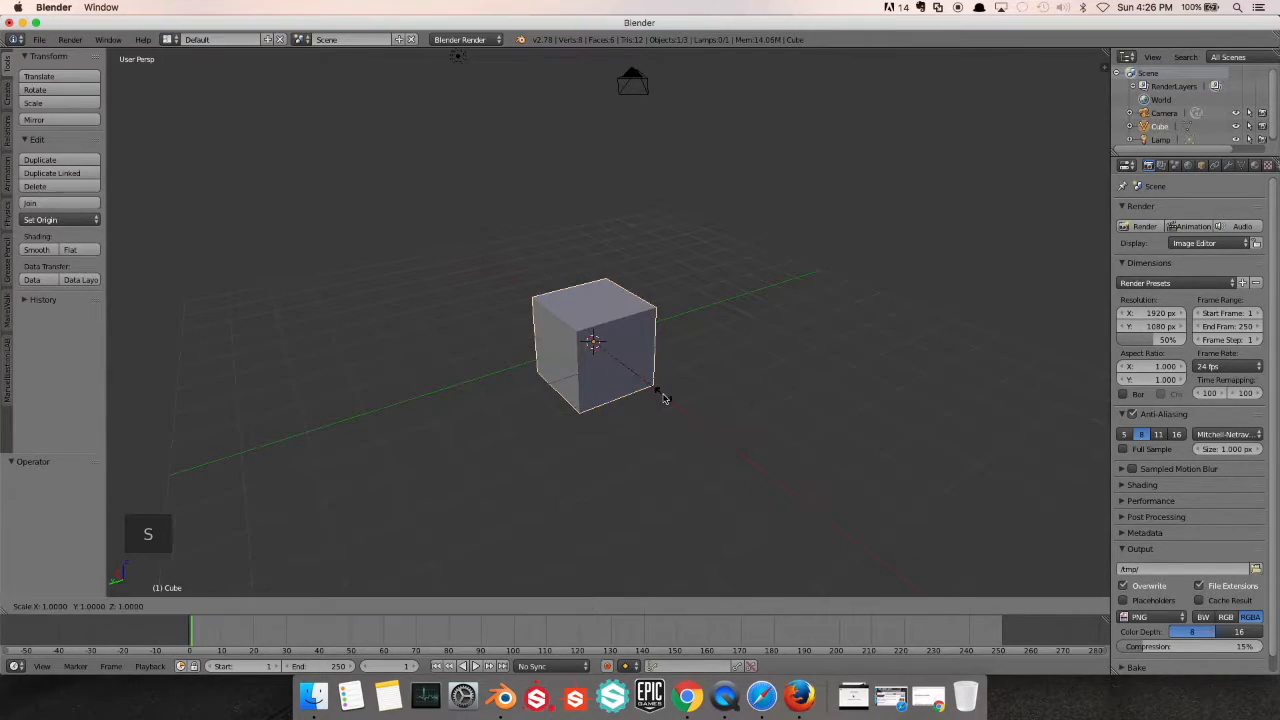
key(x)
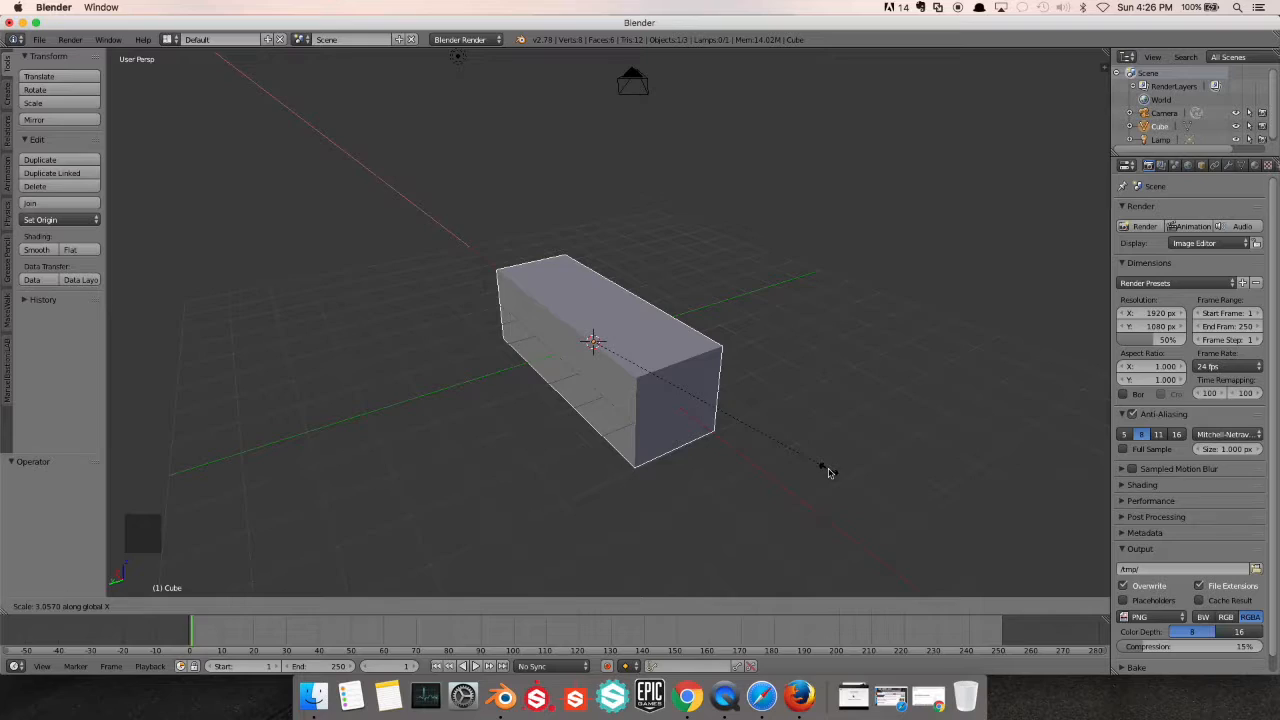
click(828, 471)
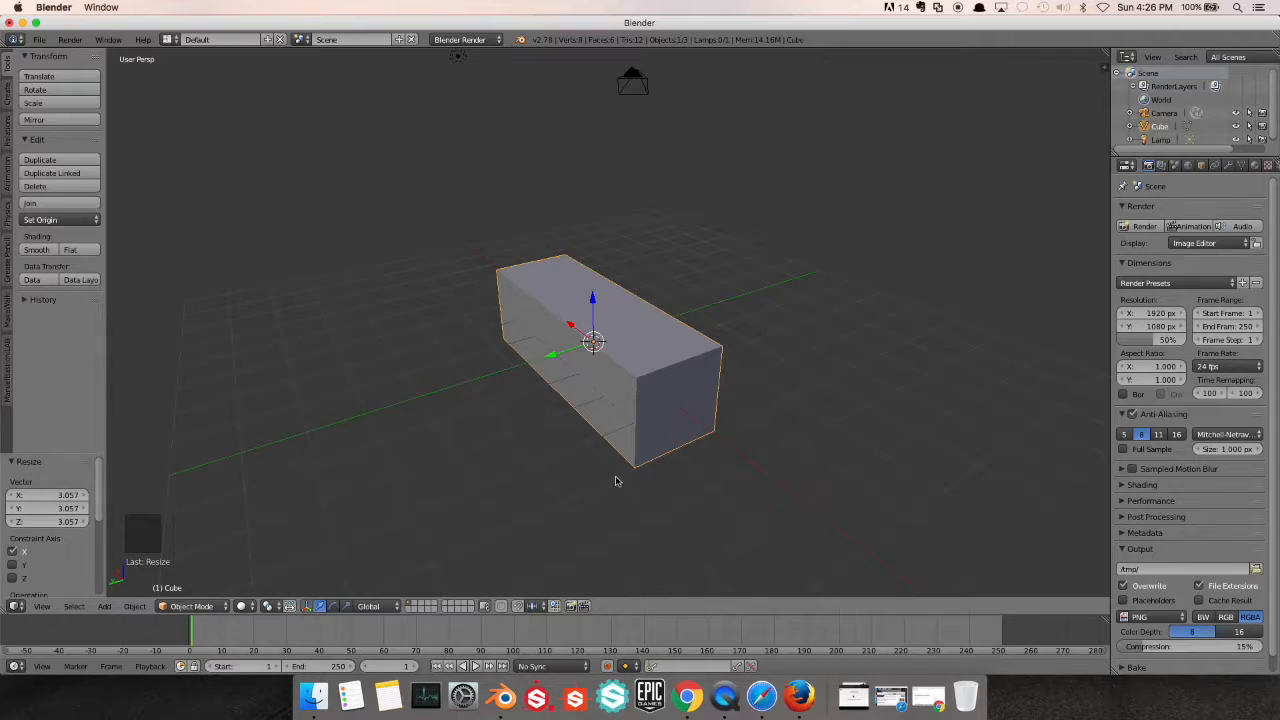
key(super+z)
Select the cube and switch it from Object Mode to Edit Mode
scroll(643, 382, up, 3)
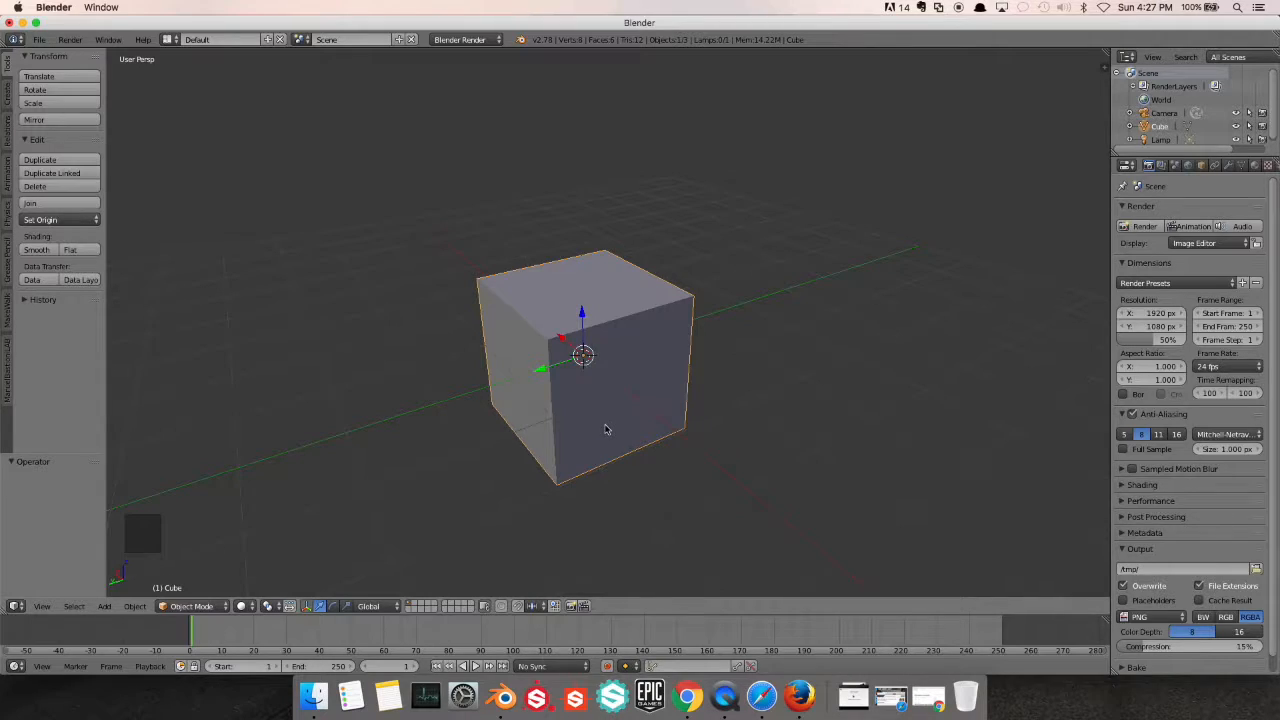
right_click(590, 385)
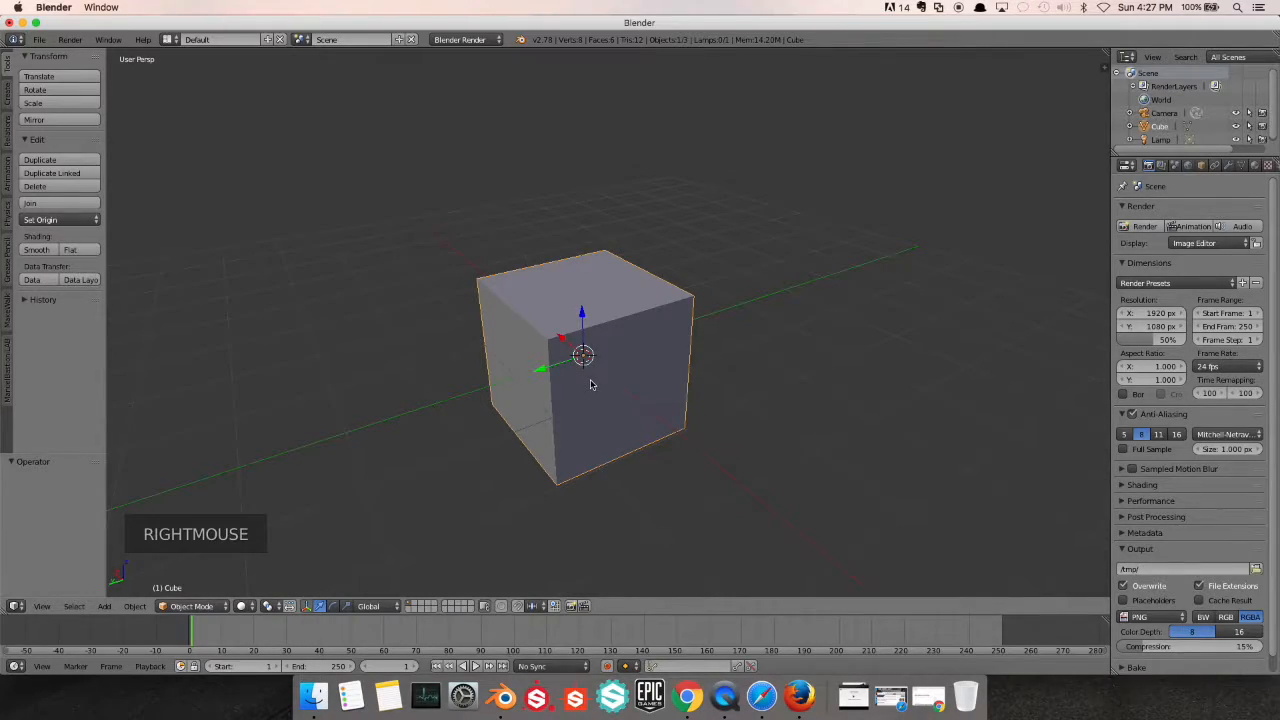
key(Tab)
Examine the cube's vertices, edges and faces from several angles and distances in Edit Mode
scroll(590, 381, up, 1)
mouse_move(590, 381)
middle_down()
mouse_move(597, 414)
mouse_move(575, 362)
middle_up()
scroll(575, 362, up, 1)
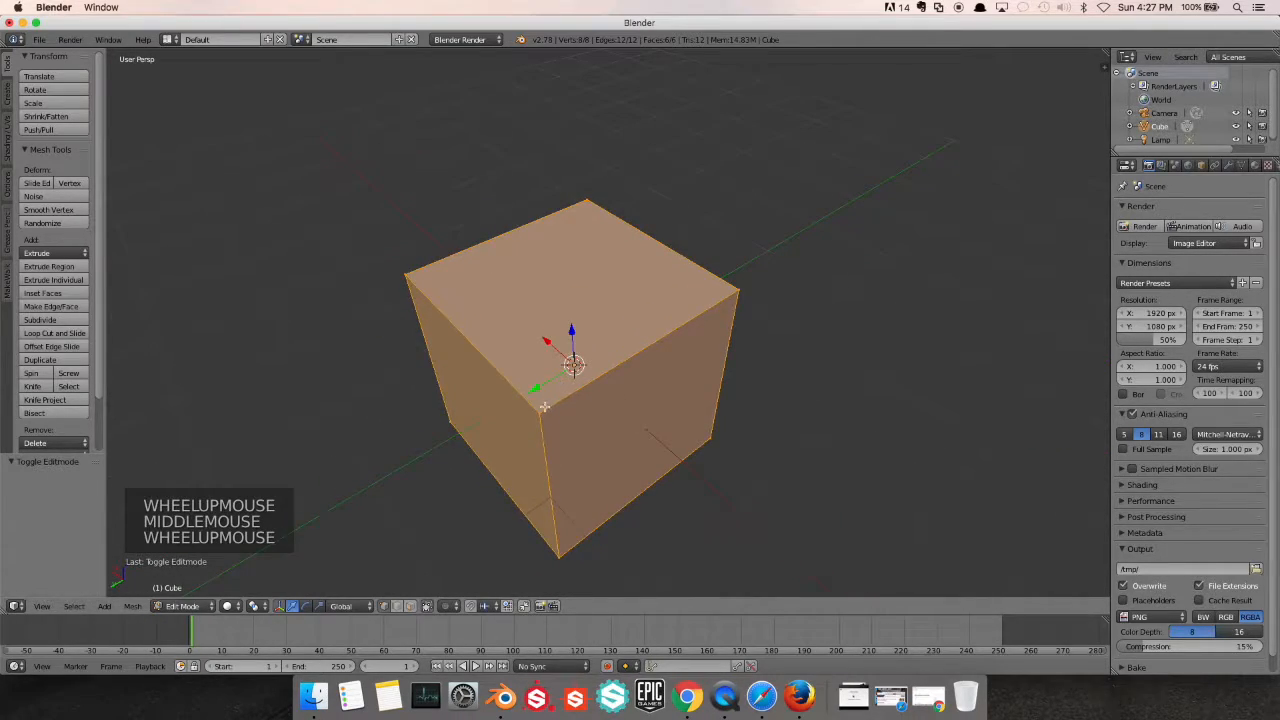
scroll(545, 405, down, 1)
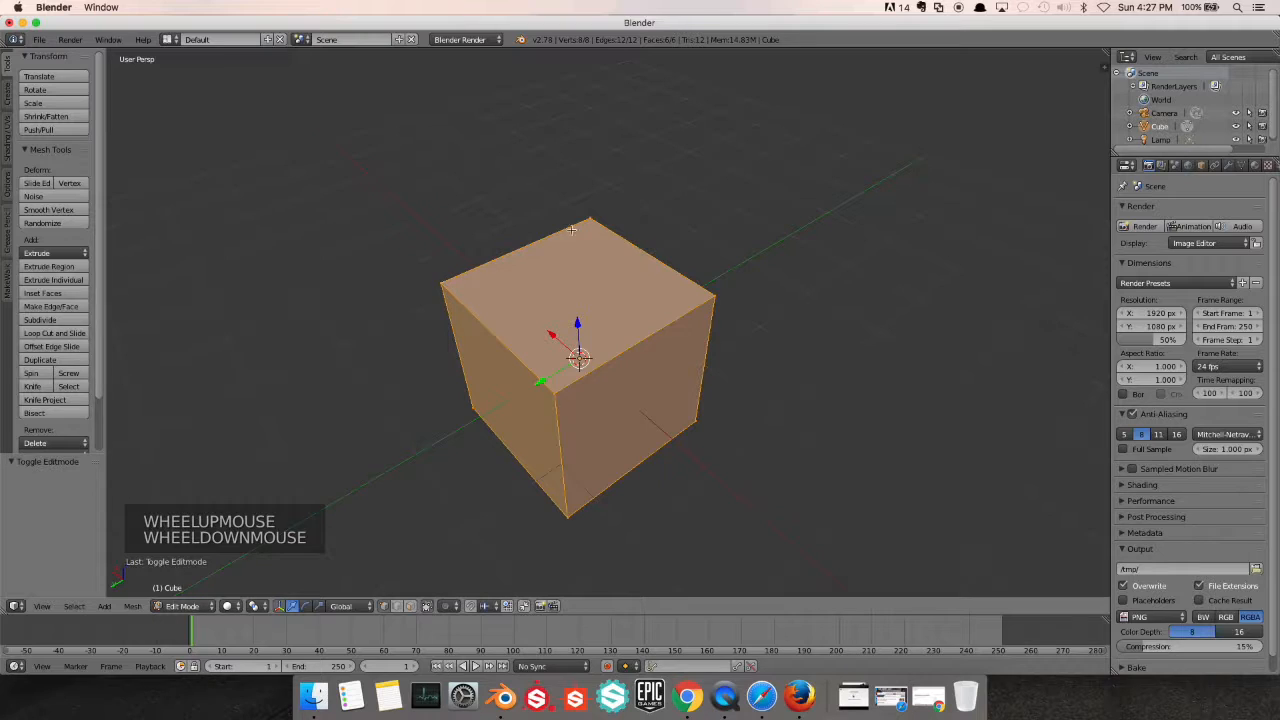
scroll(714, 384, up, 1)
middle_drag(714, 384, 749, 349)
scroll(670, 363, up, 1)
scroll(670, 363, down, 3)
scroll(668, 365, down, 1)
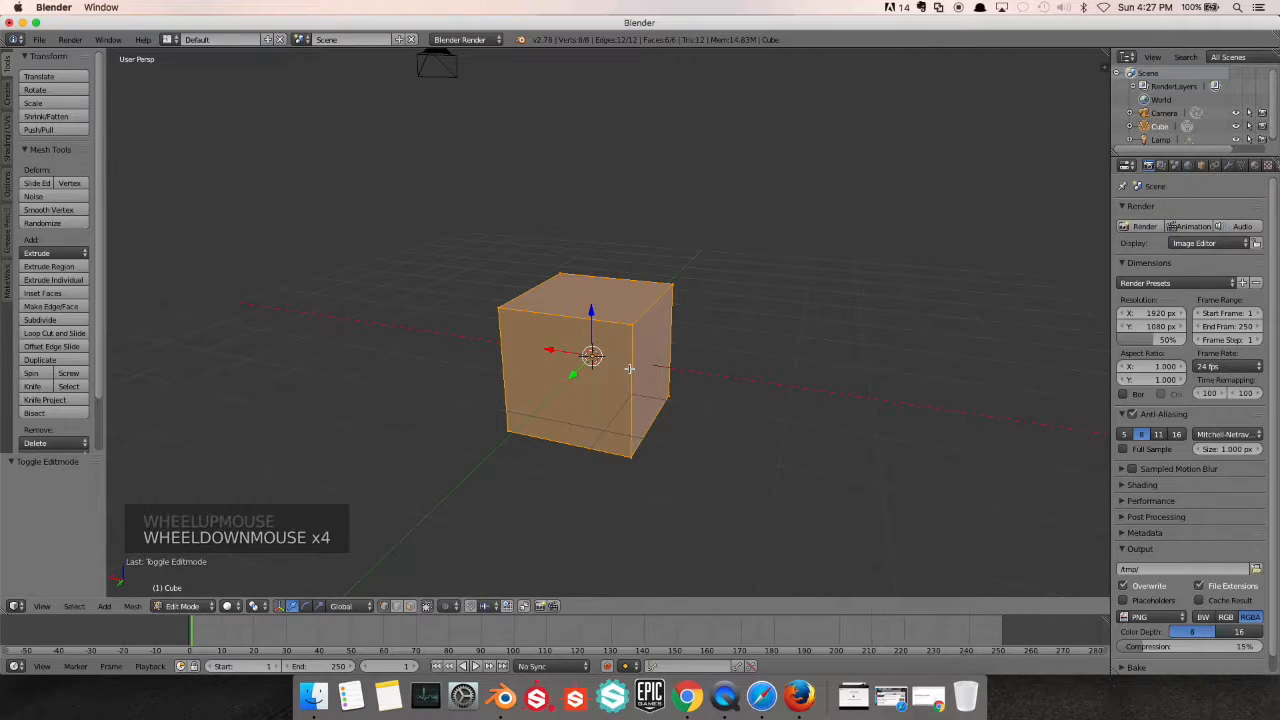
Toggle the selection of the cube's entire mesh off, on and off again so that nothing is selected
key(a)
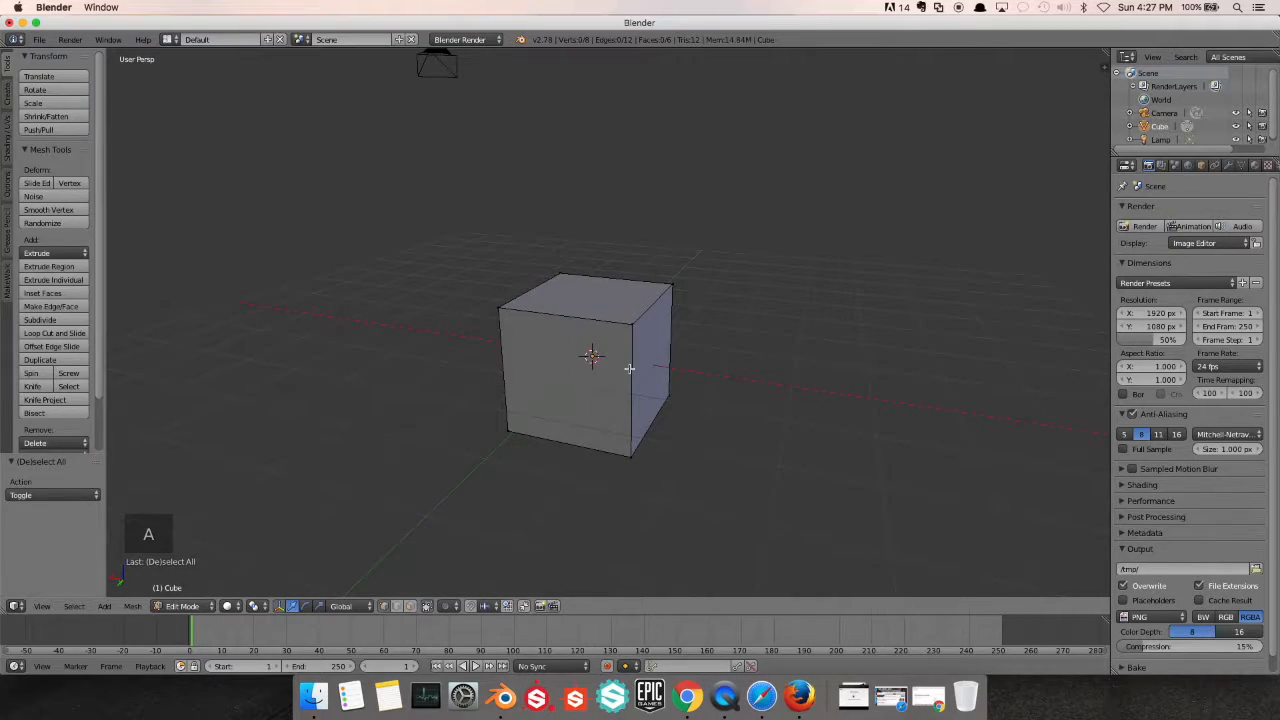
key(a)
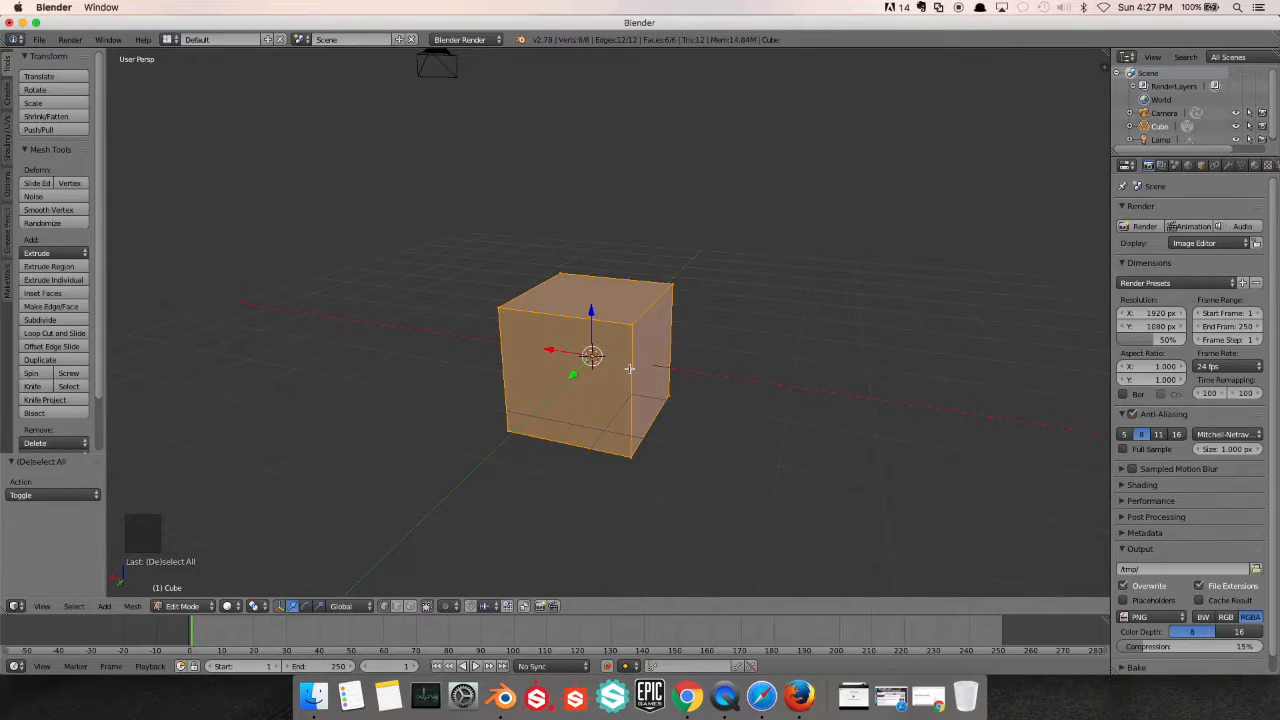
key(a)
scroll(632, 366, up, 1)
middle_drag(632, 366, 612, 358)
scroll(612, 358, up, 2)
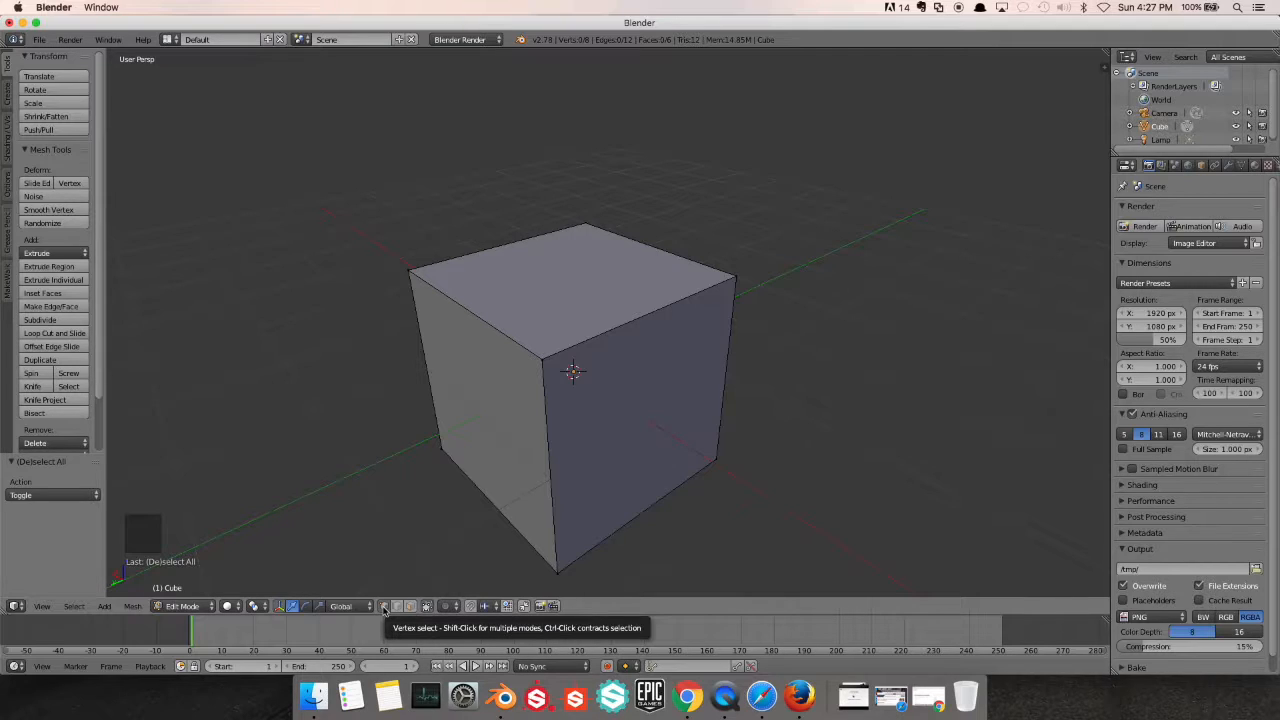
Select the cube's four top corner vertices one at a time, each replacing the previous selection
scroll(620, 405, up, 1)
scroll(620, 405, down, 1)
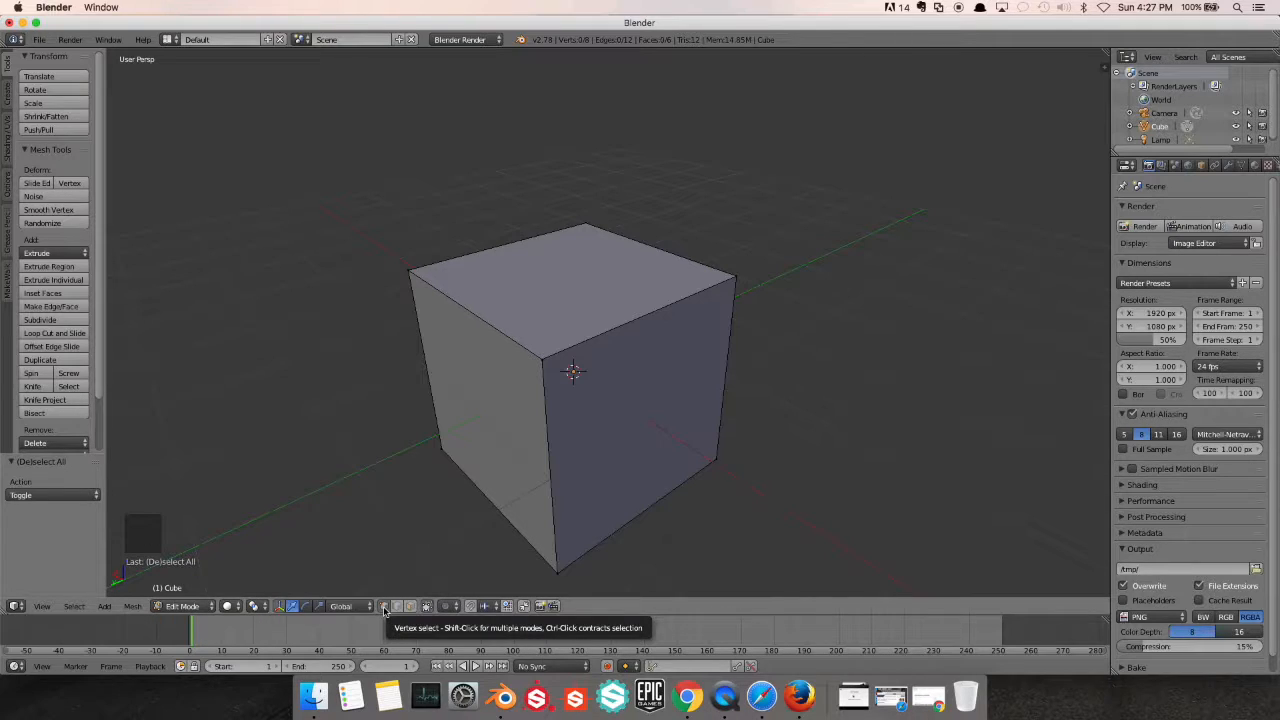
right_click(540, 358)
middle_drag(633, 337, 529, 354)
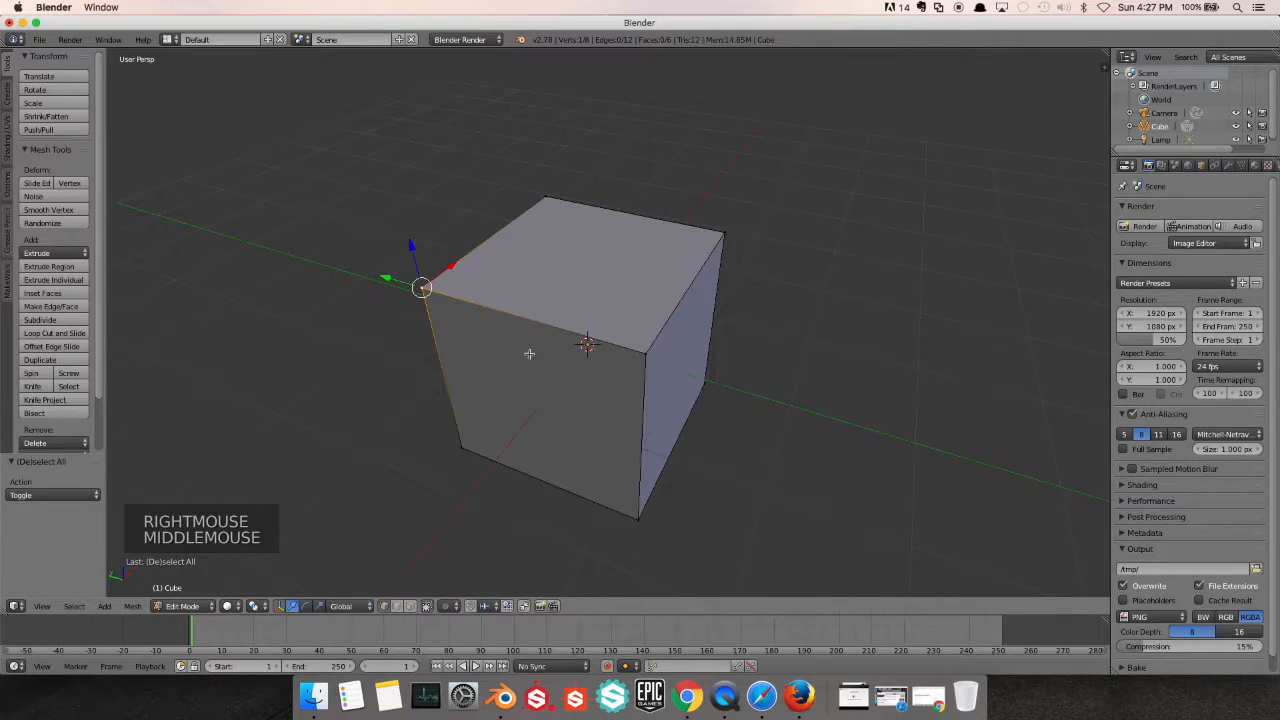
right_click(650, 352)
right_click(728, 232)
right_click(556, 195)
Add the other three top corner vertices to the selection so that the cube's whole top face is selected
middle_drag(610, 232, 533, 246)
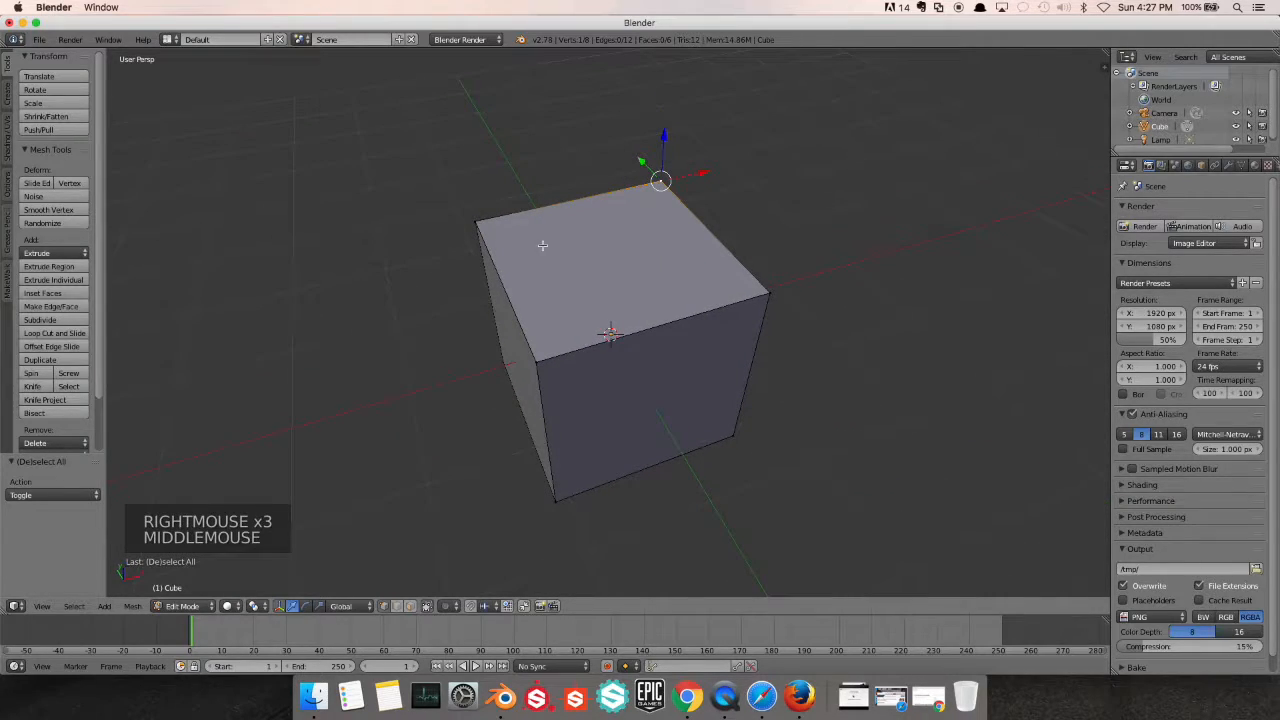
shift+right_click(773, 292)
shift+right_click(549, 361)
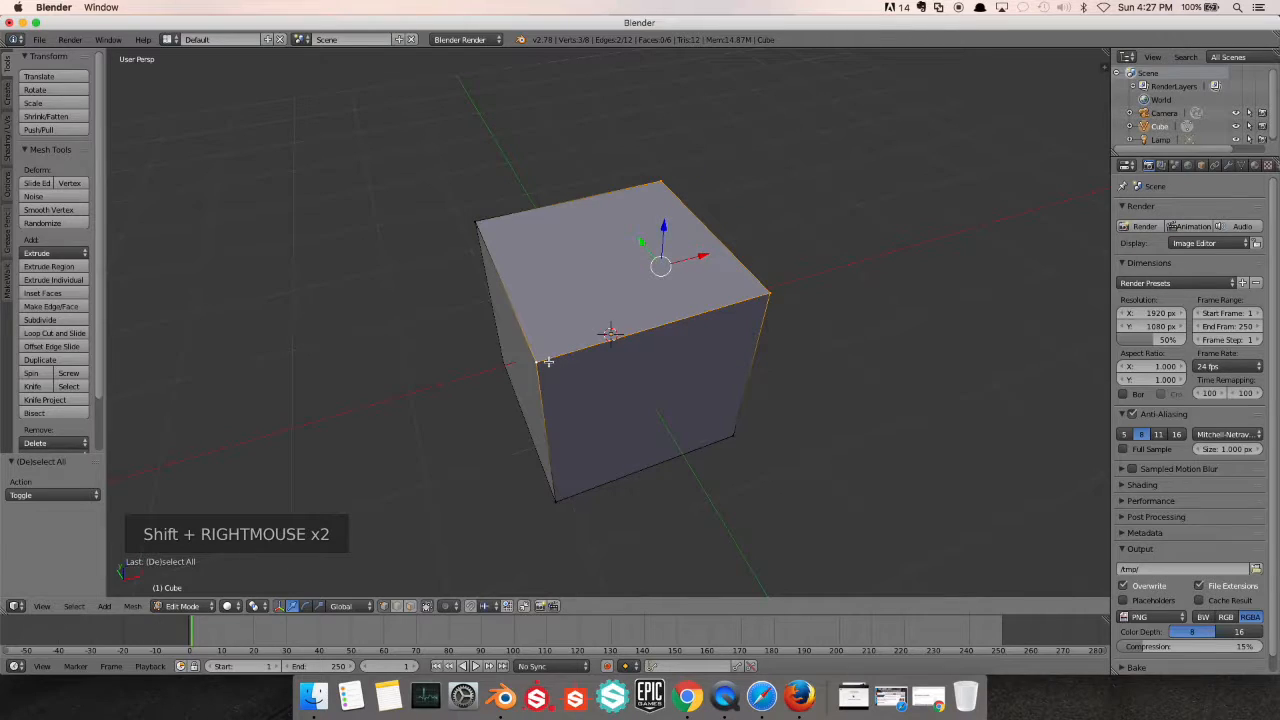
middle_drag(566, 305, 416, 304)
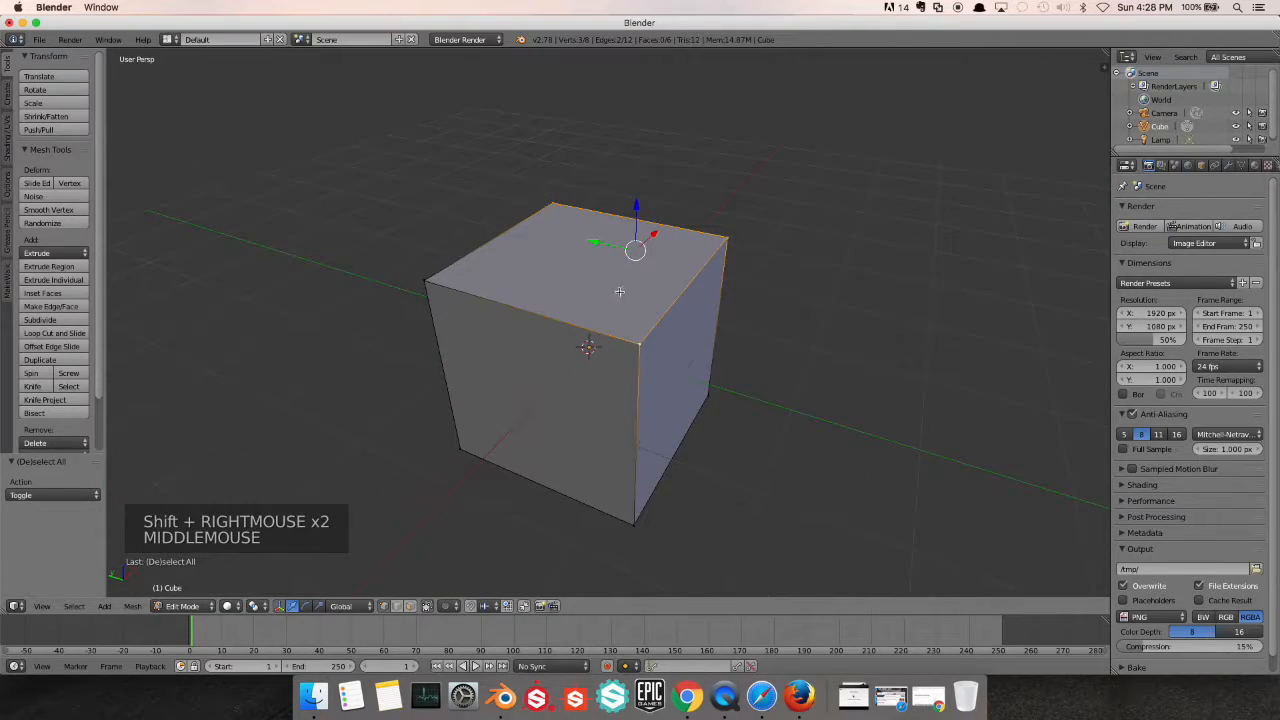
shift+right_click(427, 281)
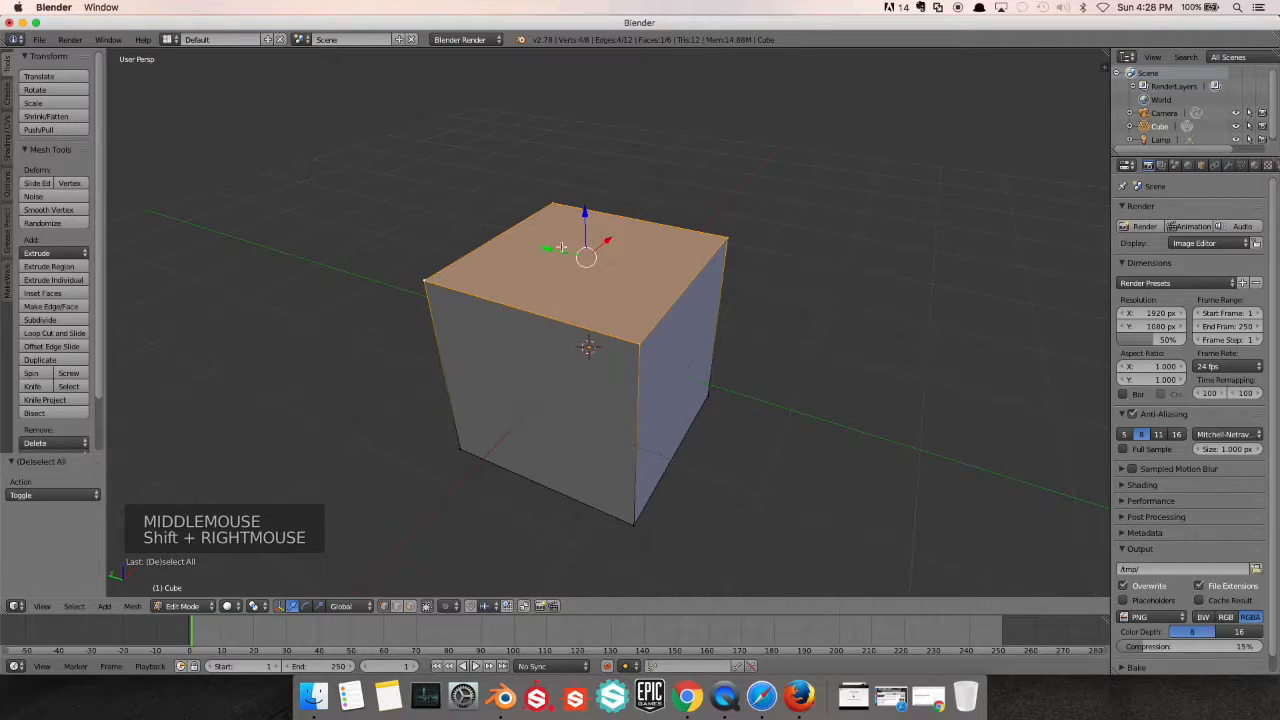
Select only one top corner vertex and try moving it freely by about X -0.031, Y 0.068, Z -0.056
right_click(640, 345)
scroll(671, 389, up, 1)
middle_drag(671, 389, 551, 314)
scroll(771, 366, up, 1)
shift+scroll(771, 366, up, 1)
shift+scroll(551, 313, up, 1)
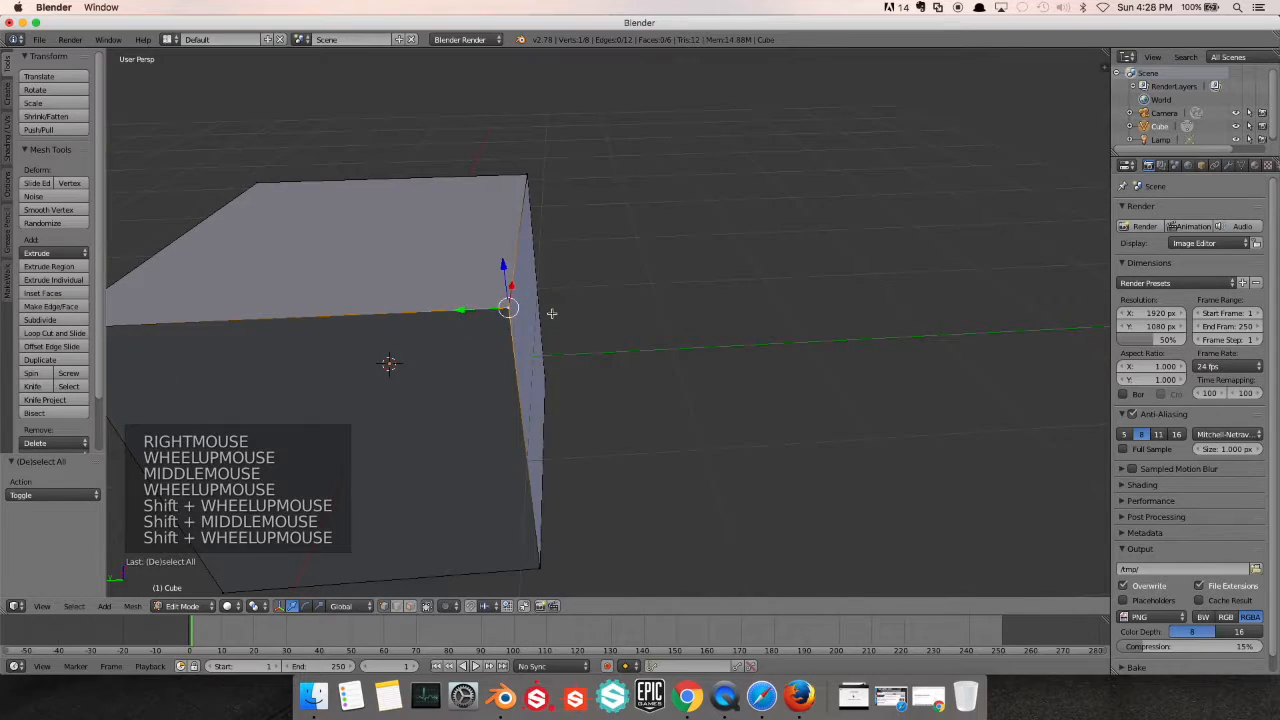
scroll(551, 313, up, 1)
drag(444, 309, 609, 303)
click(588, 320)
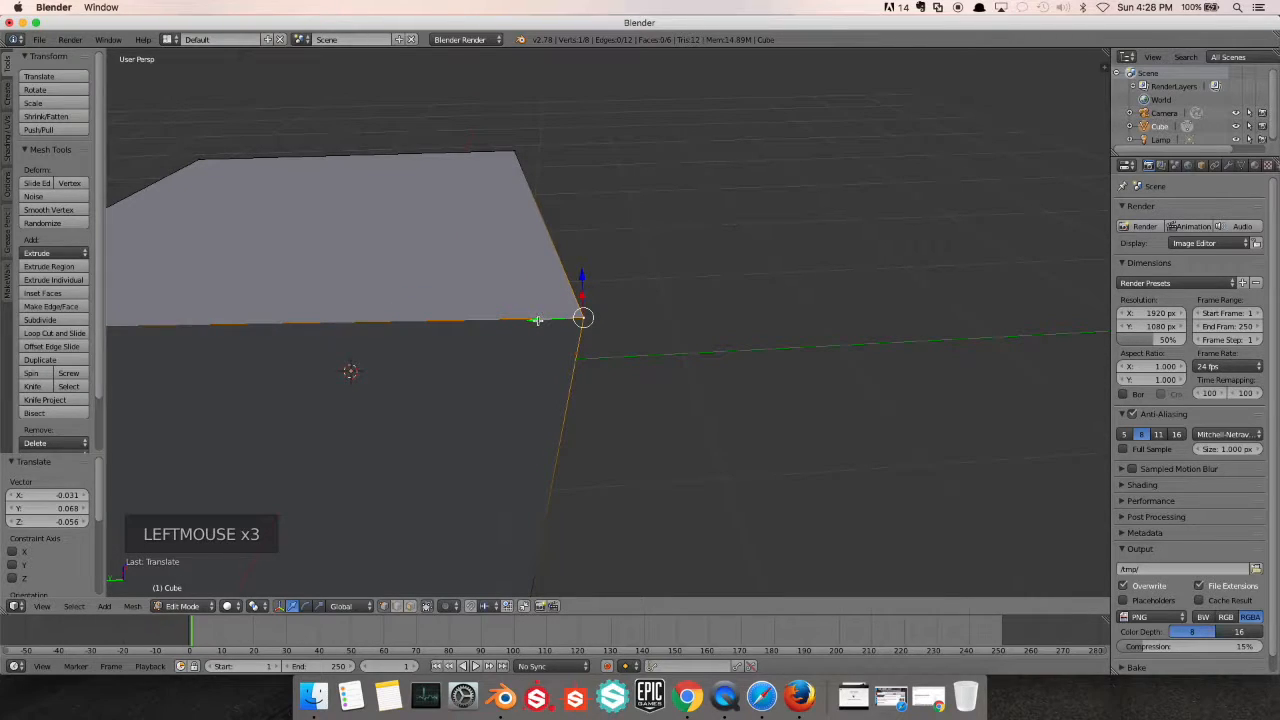
Try moving the corner vertex by about -0.403 along the Y axis and pulling it along the X axis
drag(537, 320, 651, 343)
scroll(651, 343, down, 1)
middle_drag(651, 345, 618, 366)
scroll(618, 366, up, 1)
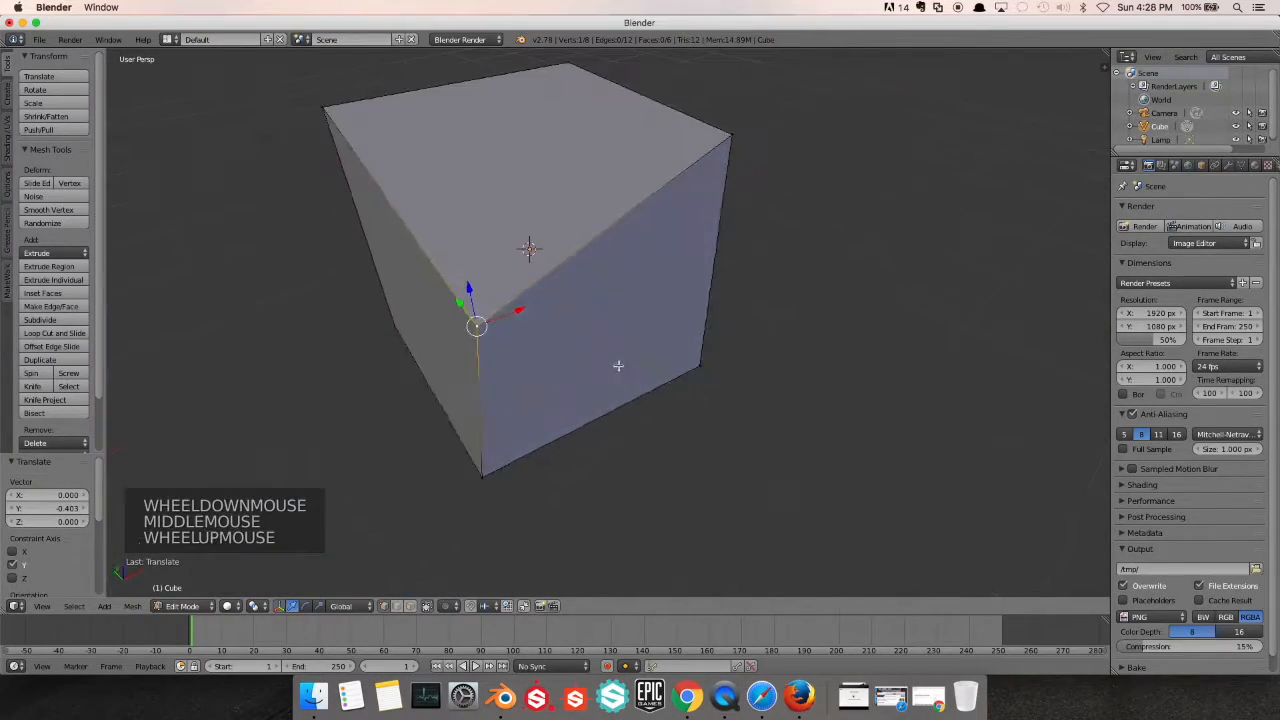
drag(512, 307, 569, 354)
Undo the moves of the corner vertex
key(super+z)
key(super+z)
key(super+z)
key(super+z)
key(super+z)
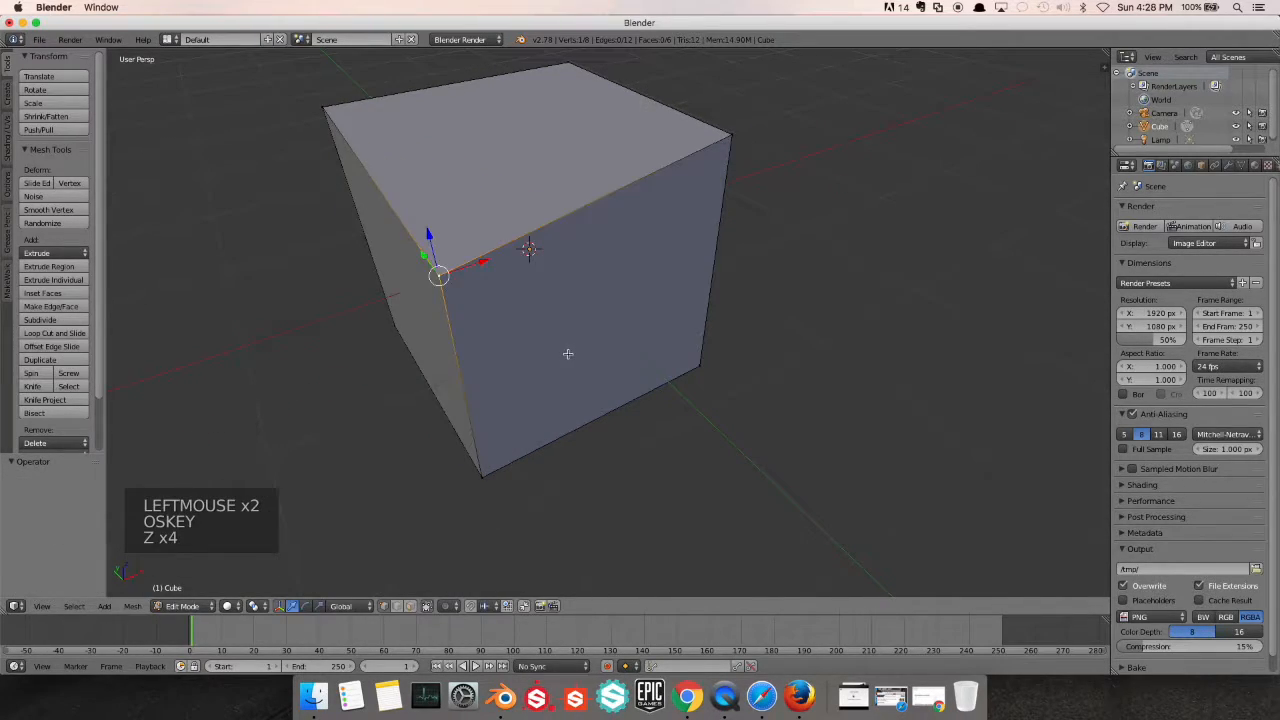
key(super+z)
key(super+z)
Switch the mesh to edge selection and select one edge of the cube's top face
scroll(560, 353, up, 1)
middle_drag(560, 353, 720, 331)
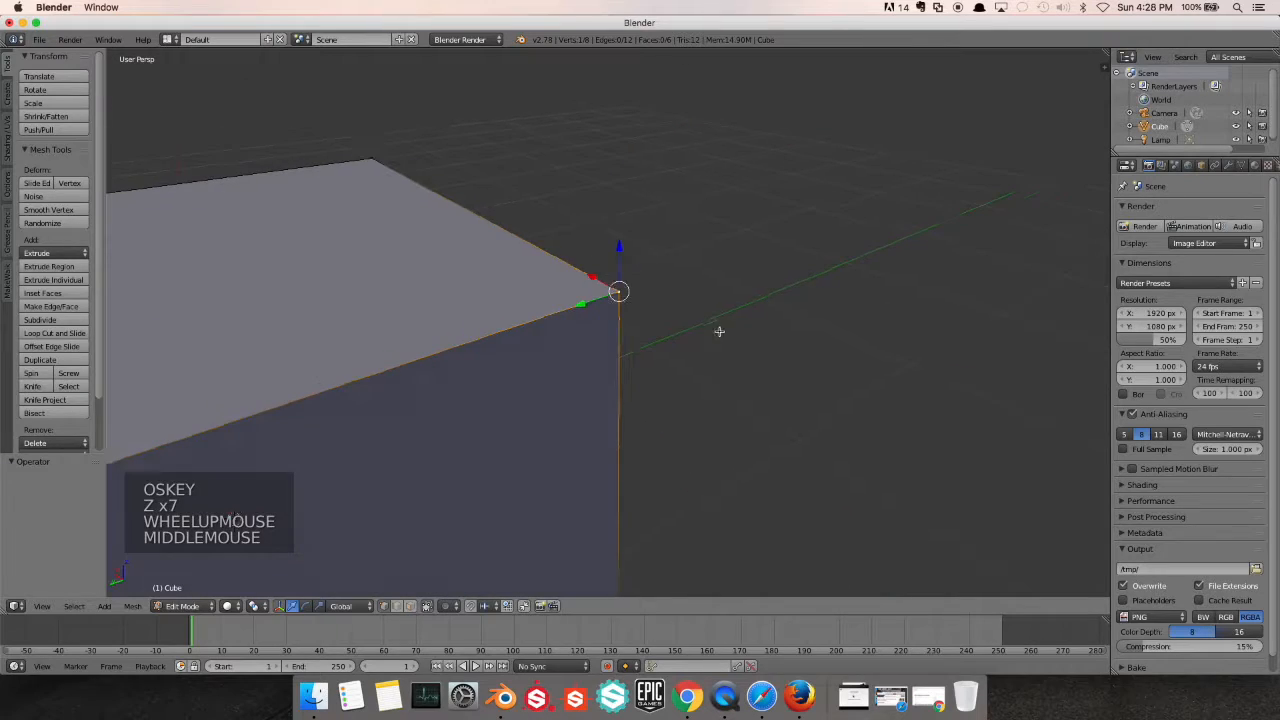
scroll(603, 327, down, 4)
shift+middle_drag(603, 327, 487, 453)
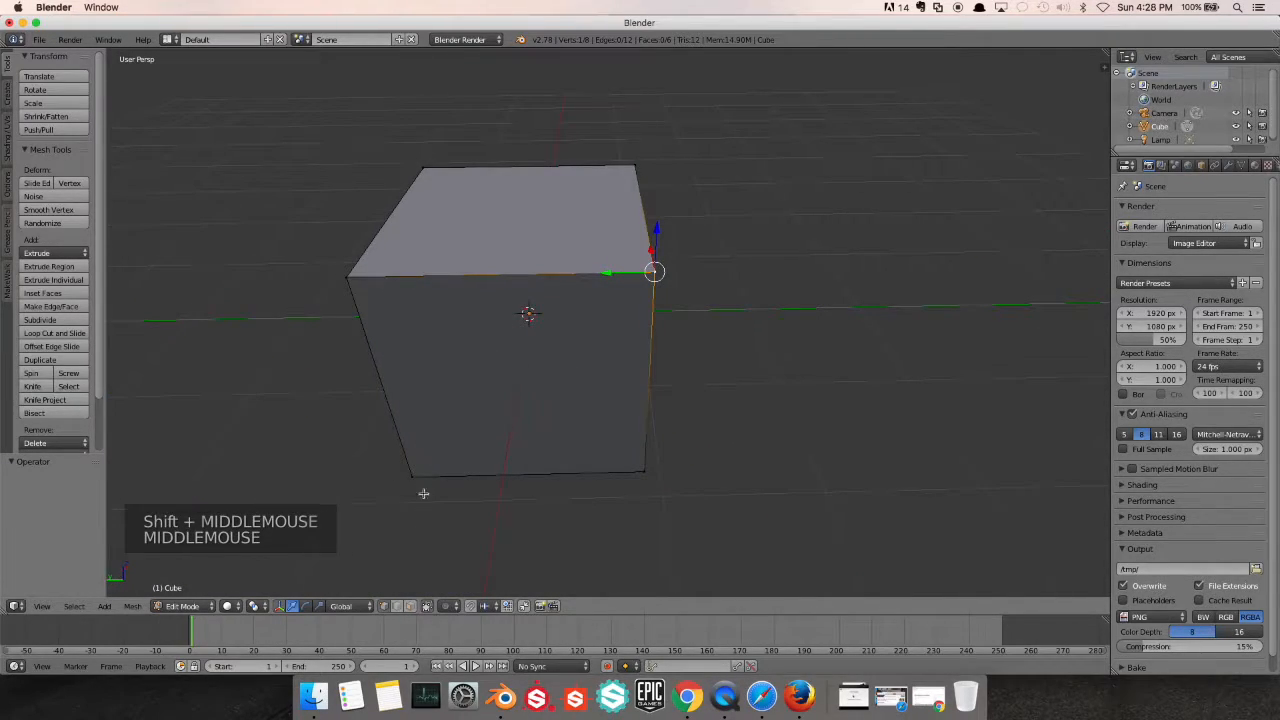
click(397, 607)
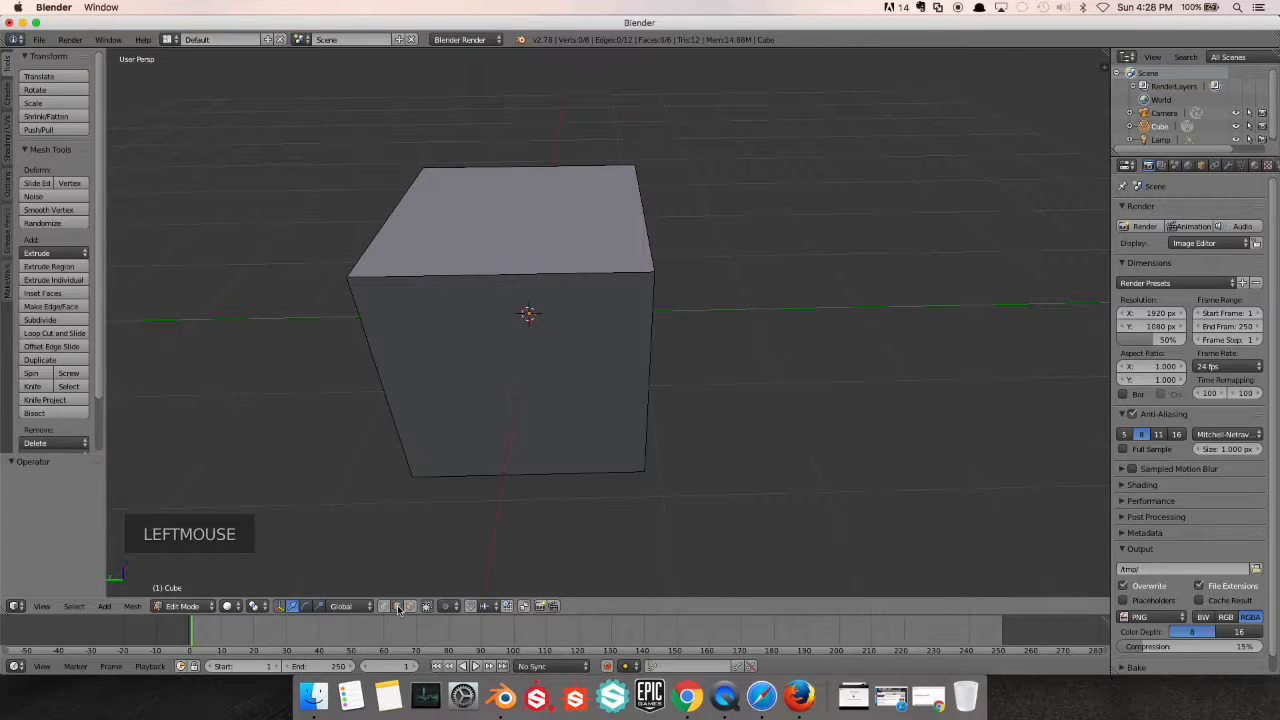
right_click(530, 280)
Move the selected top edge by about -0.133 along the X axis
scroll(568, 288, down, 1)
middle_drag(568, 288, 440, 336)
scroll(440, 336, up, 1)
drag(510, 197, 468, 208)
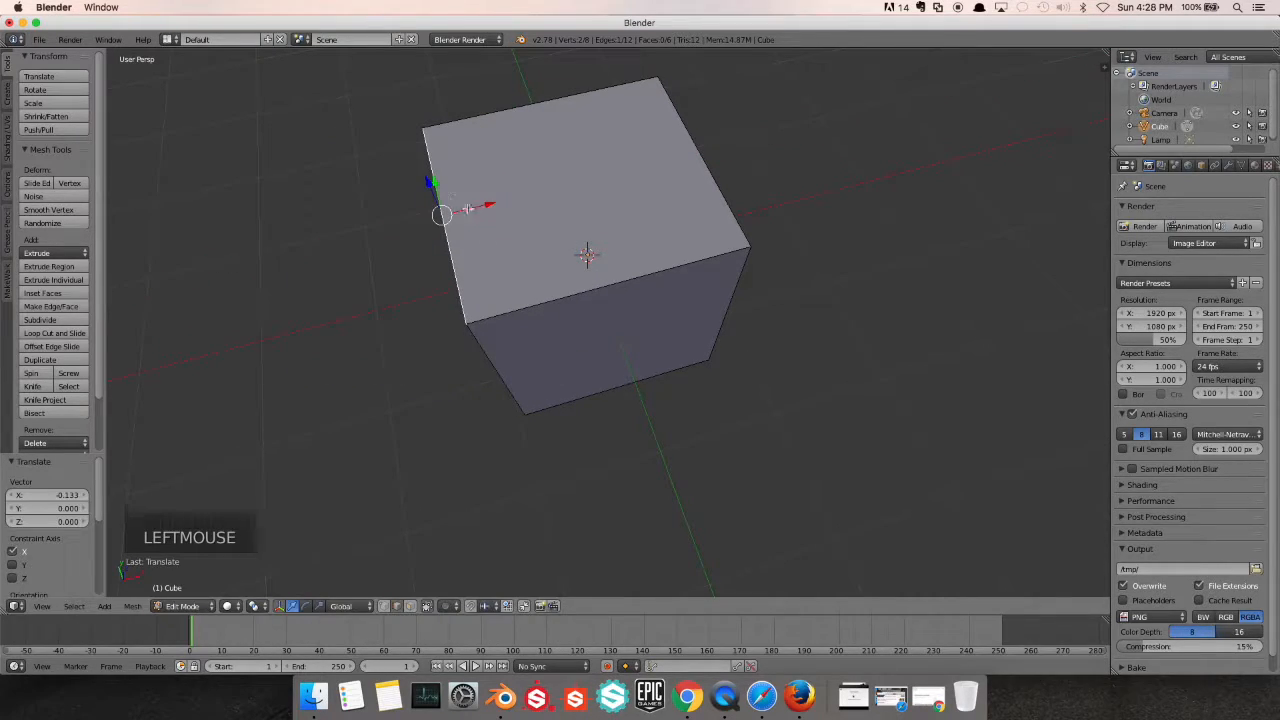
Add the other three top edges to the selection so that the top face is selected
shift+right_click(536, 305)
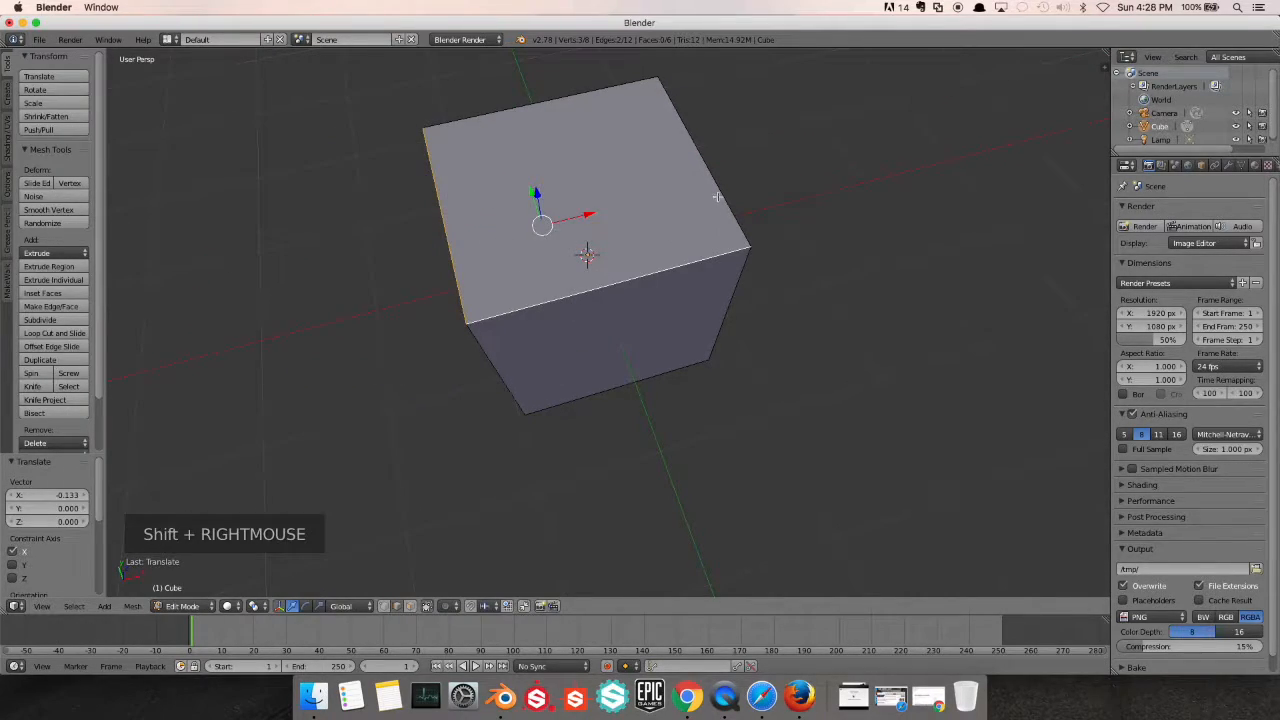
shift+right_click(712, 190)
shift+right_click(467, 115)
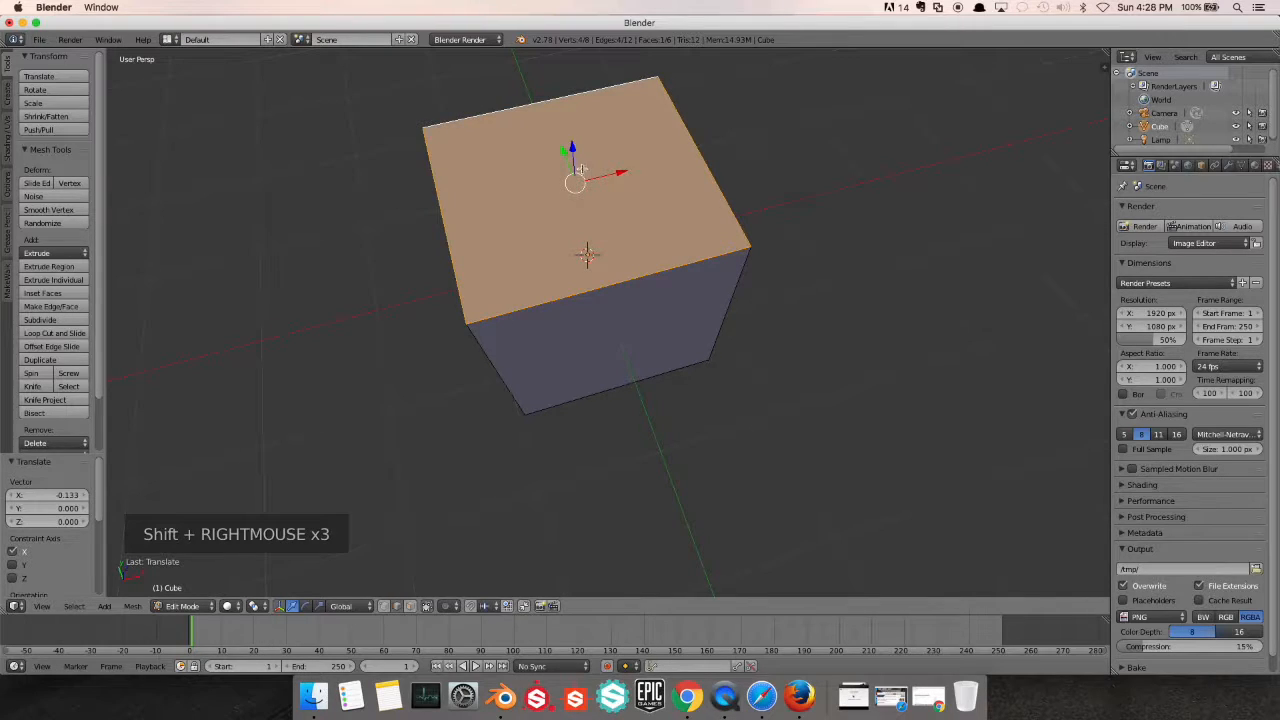
Shift the top face along the Y axis, including a move of about -0.976, to skew the cube sideways
drag(560, 153, 575, 178)
scroll(731, 206, up, 1)
middle_drag(731, 206, 528, 186)
scroll(528, 186, up, 1)
drag(756, 183, 606, 260)
scroll(607, 263, up, 1)
scroll(607, 263, down, 3)
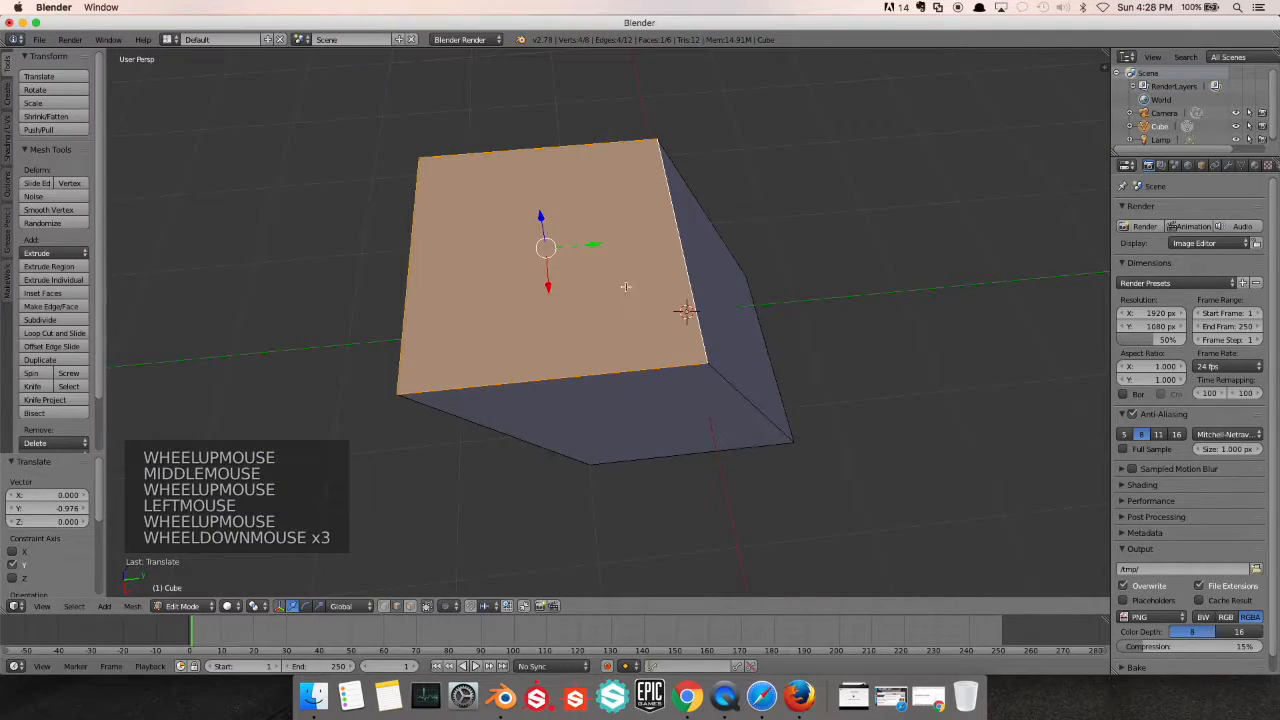
middle_drag(609, 267, 563, 226)
mouse_move(562, 159)
mouse_down()
mouse_move(562, 232)
mouse_move(562, 145)
mouse_up()
Deselect the whole mesh and switch back to vertex selection
key(a)
middle_drag(543, 243, 503, 464)
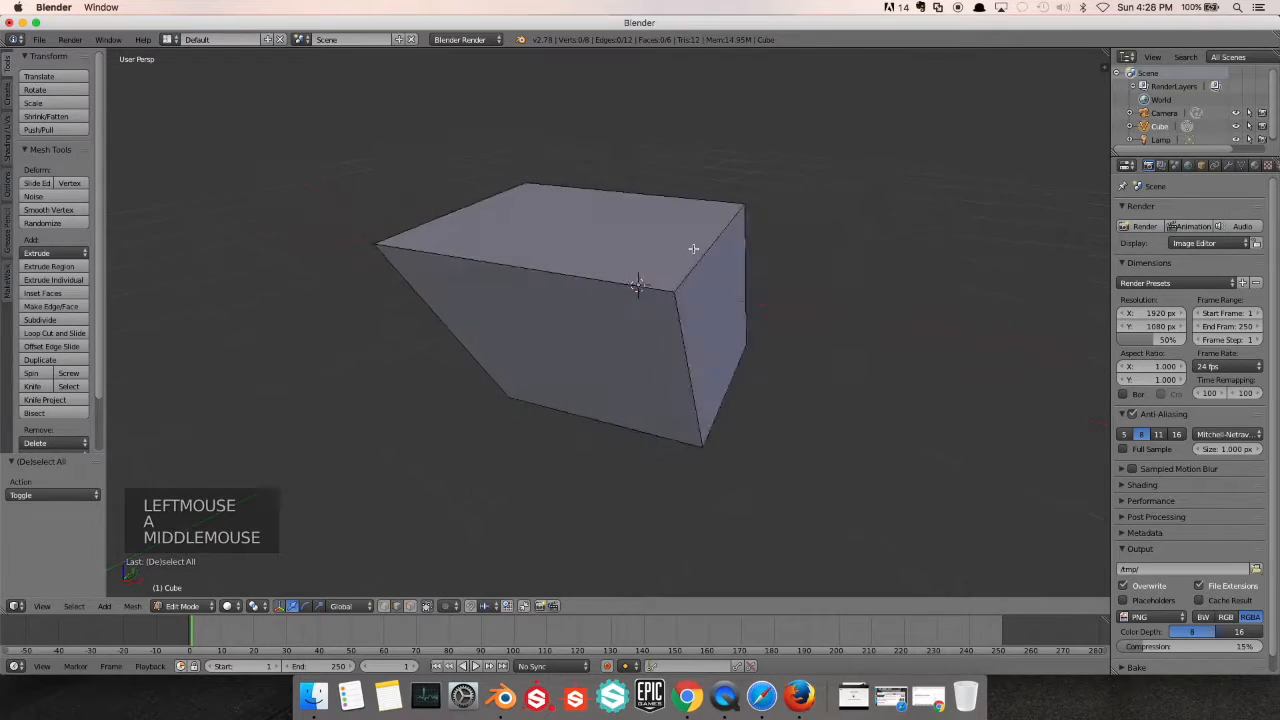
scroll(503, 464, up, 1)
click(386, 606)
Select the four top vertices and the two near lower vertices with an enlarged Circle Select brush
scroll(566, 345, up, 1)
middle_drag(566, 345, 713, 365)
scroll(700, 344, down, 2)
scroll(711, 365, up, 1)
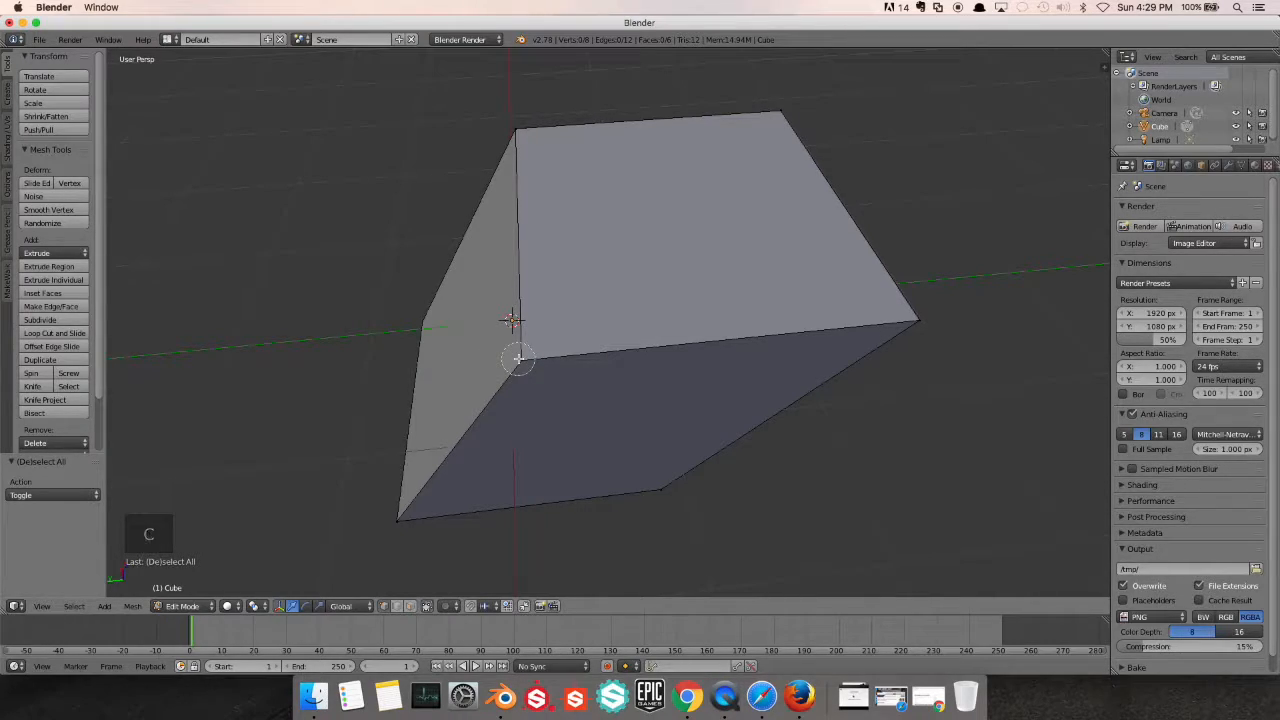
scroll(518, 357, down, 5)
scroll(518, 357, up, 5)
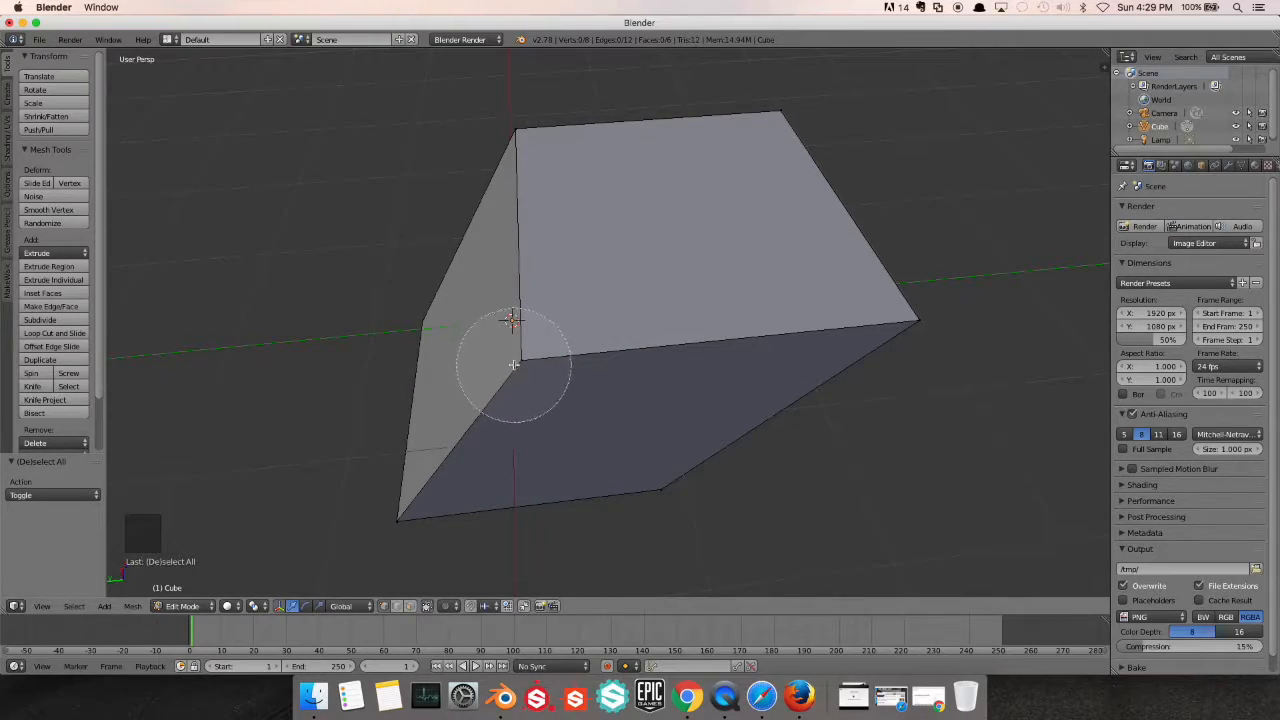
mouse_move(513, 364)
mouse_down()
mouse_move(869, 309)
mouse_move(903, 229)
mouse_move(811, 103)
mouse_move(523, 120)
mouse_move(400, 451)
mouse_move(434, 486)
mouse_move(384, 526)
mouse_move(689, 477)
mouse_up()
Deselect the two near lower vertices and the two near top vertices with the Circle Select brush
middle_click(404, 516)
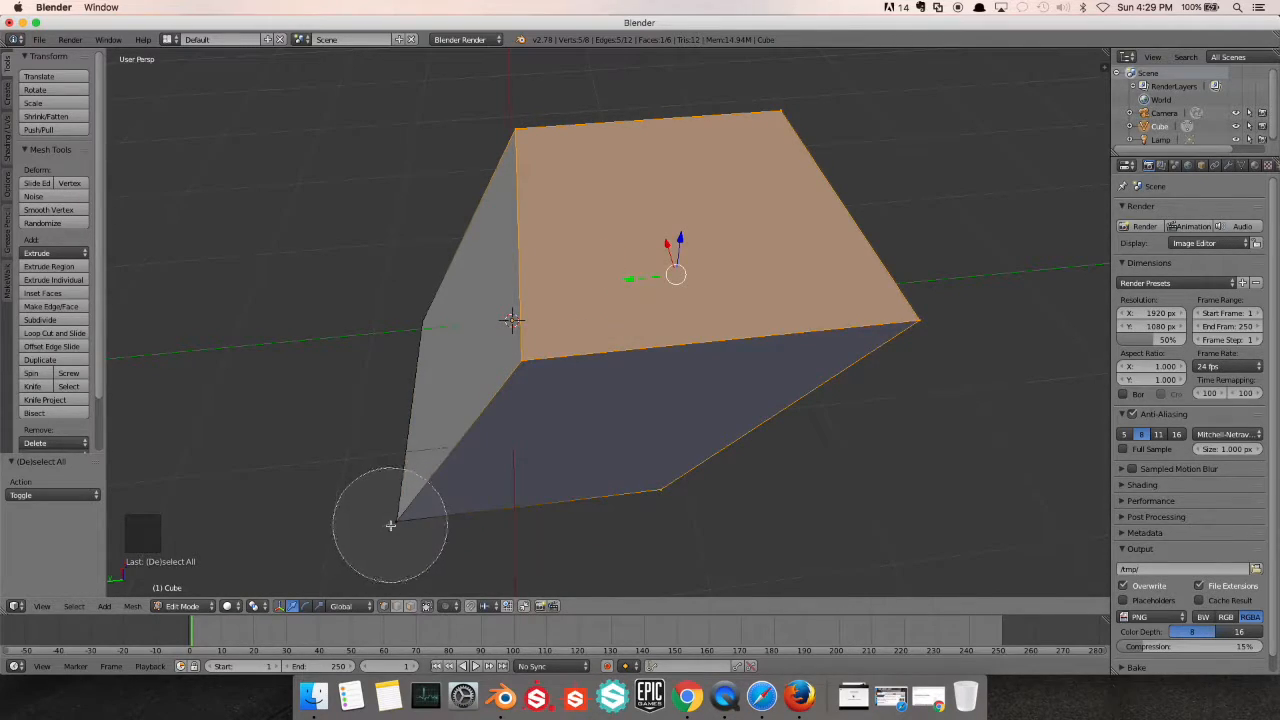
middle_click(650, 492)
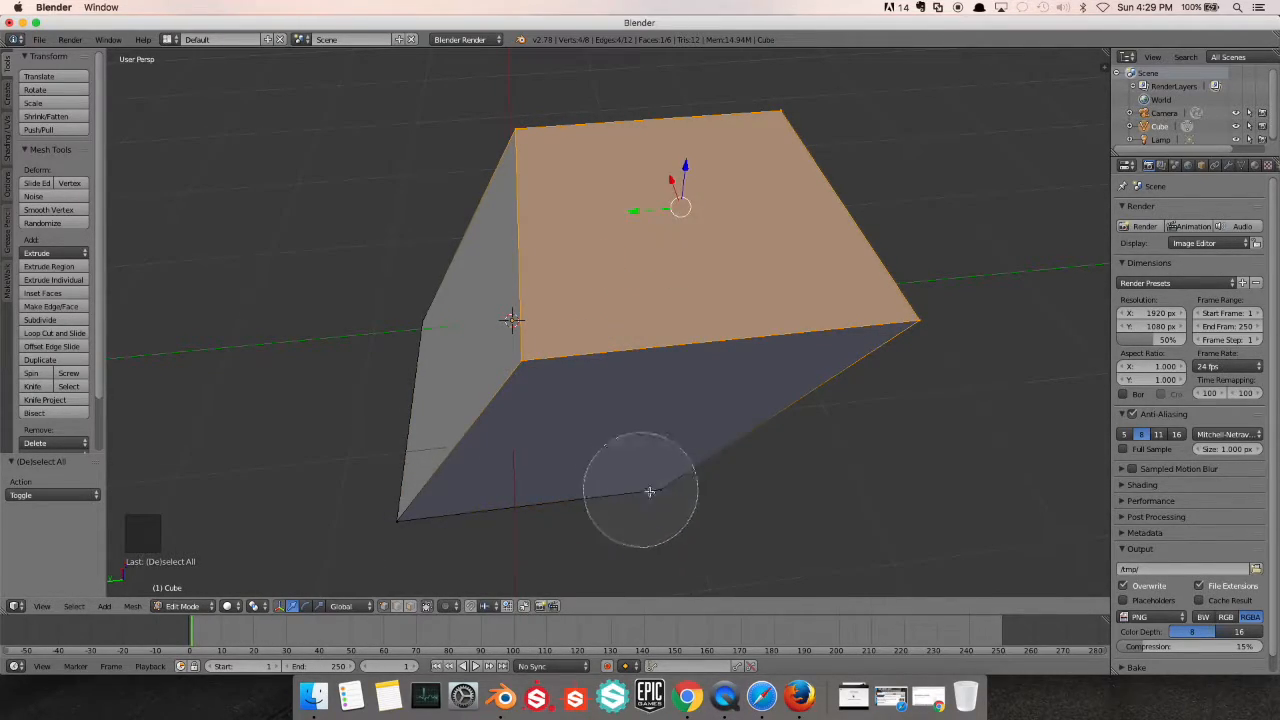
middle_click(916, 337)
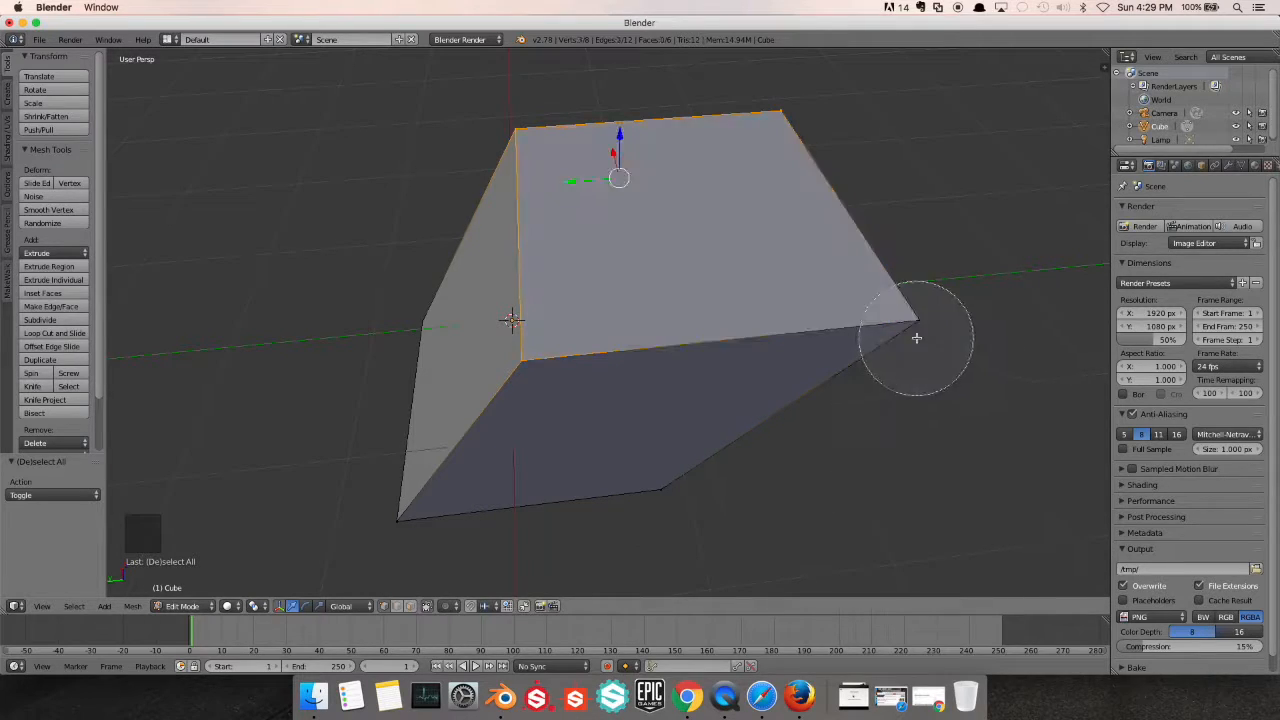
middle_click(517, 386)
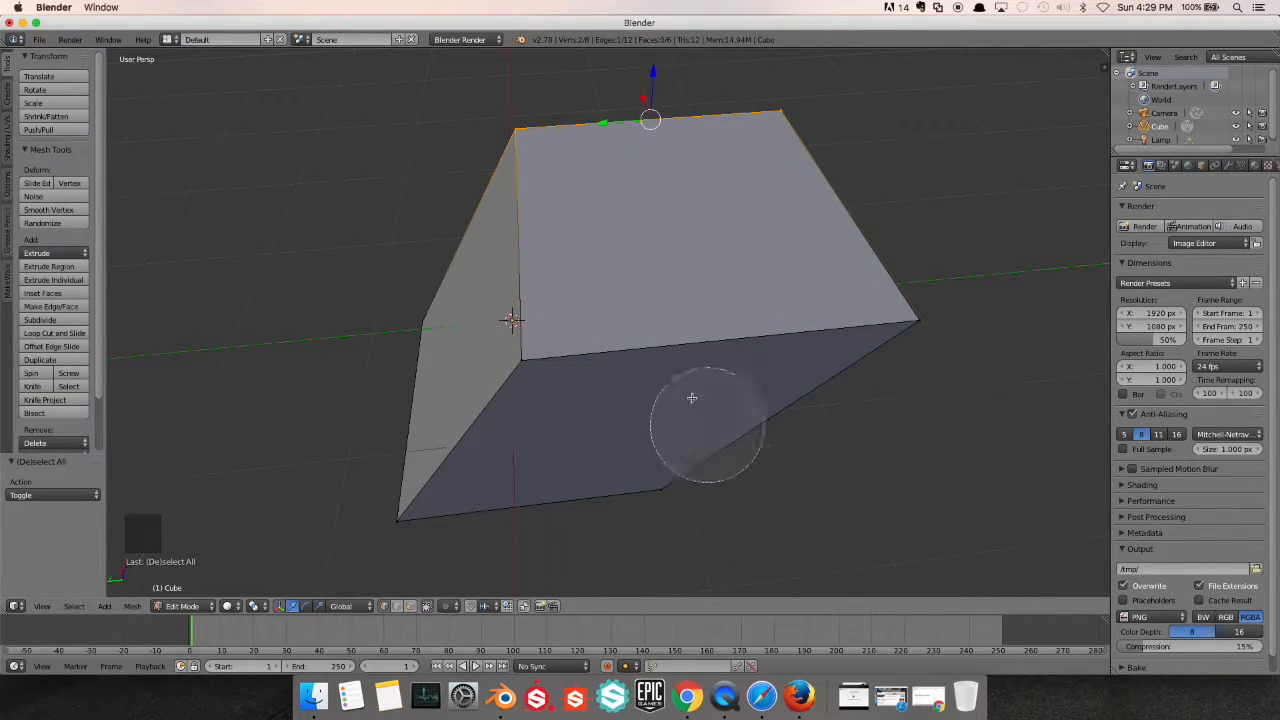
Add the two near top vertices back with the Circle Select brush and finish circle selection
click(489, 371)
click(954, 317)
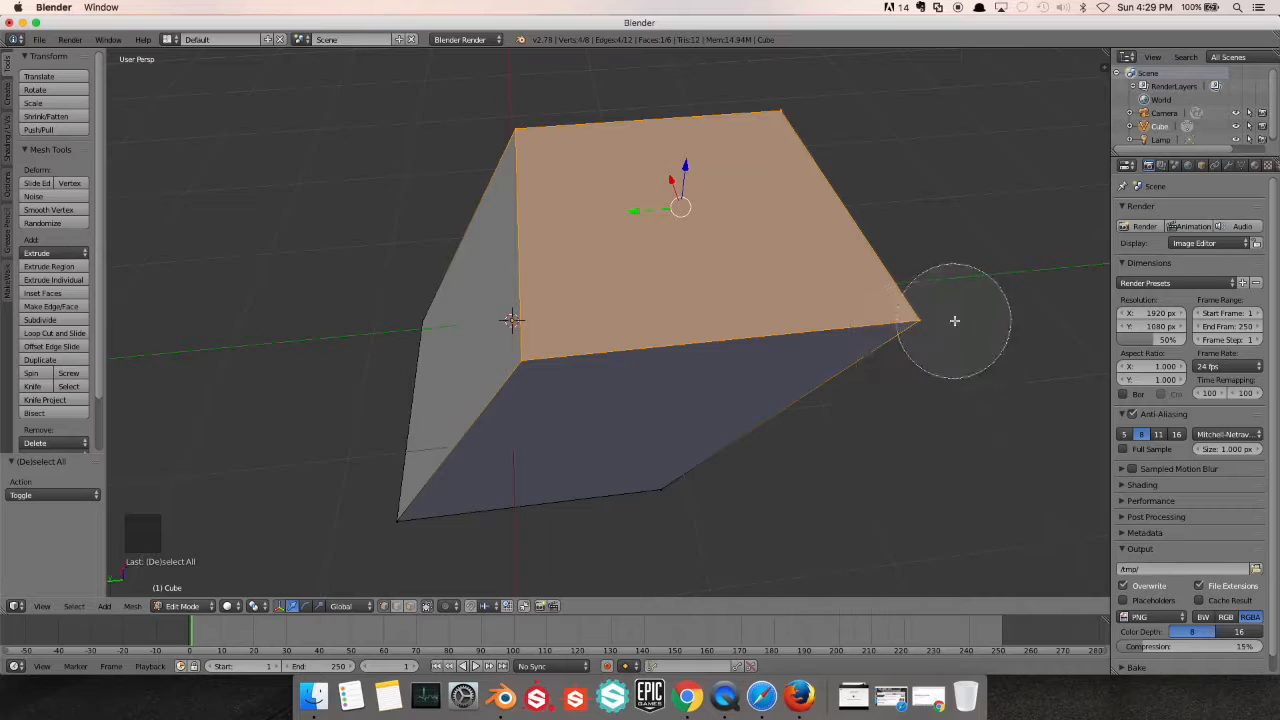
right_click(556, 356)
Display the mesh as a wireframe and deselect everything
middle_drag(556, 356, 467, 386)
scroll(537, 297, up, 1)
shift+scroll(537, 297, up, 1)
scroll(540, 371, down, 3)
scroll(467, 386, up, 1)
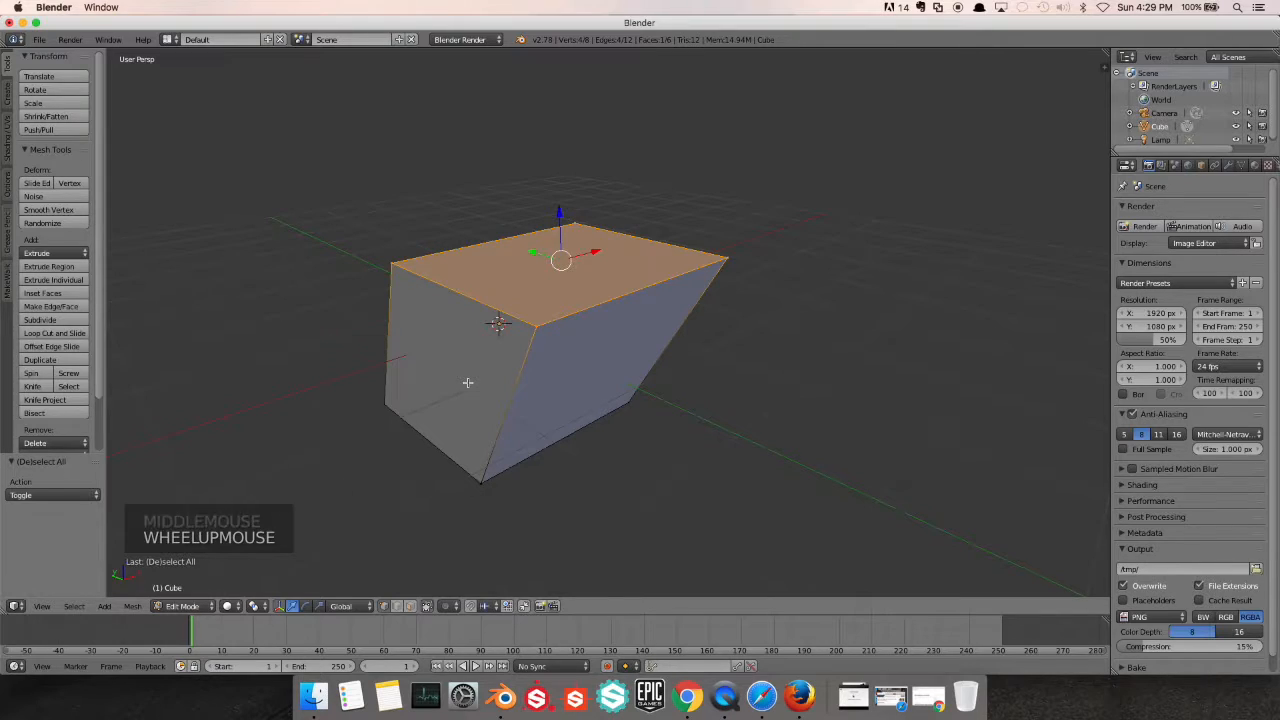
key(z)
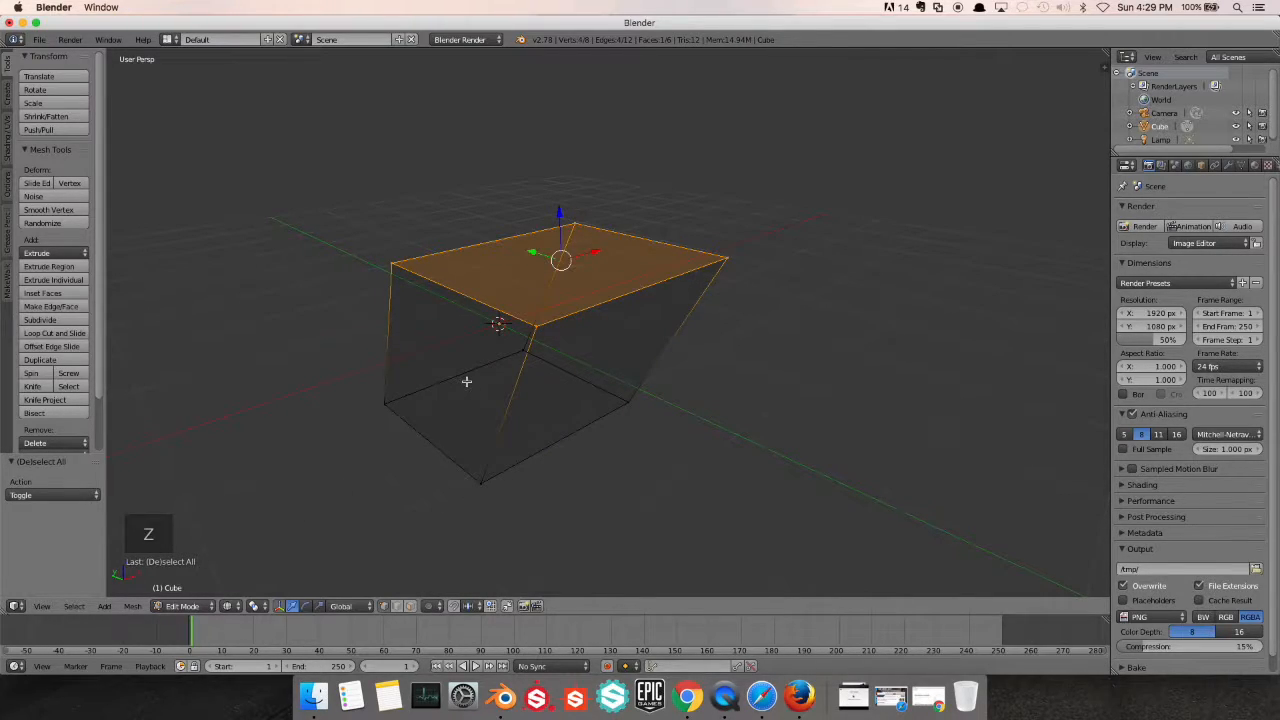
mouse_move(467, 382)
middle_down()
mouse_move(480, 363)
mouse_move(463, 350)
mouse_move(423, 377)
mouse_move(492, 383)
middle_up()
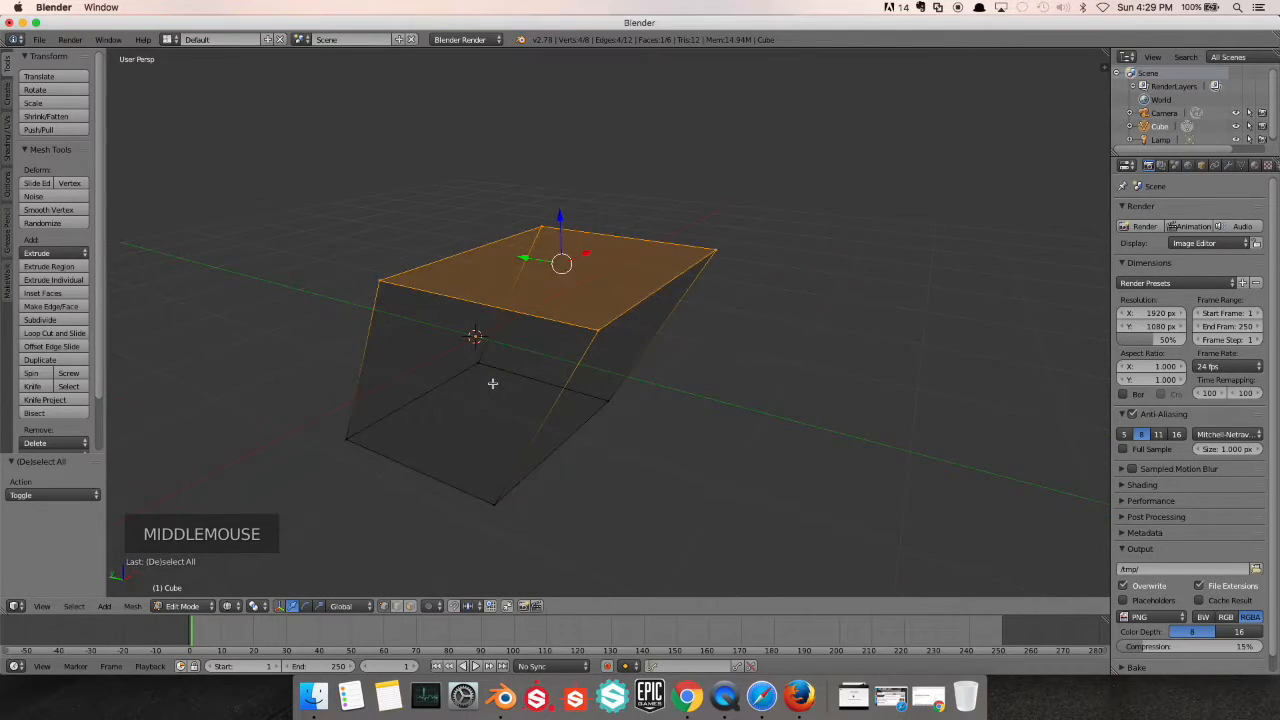
key(a)
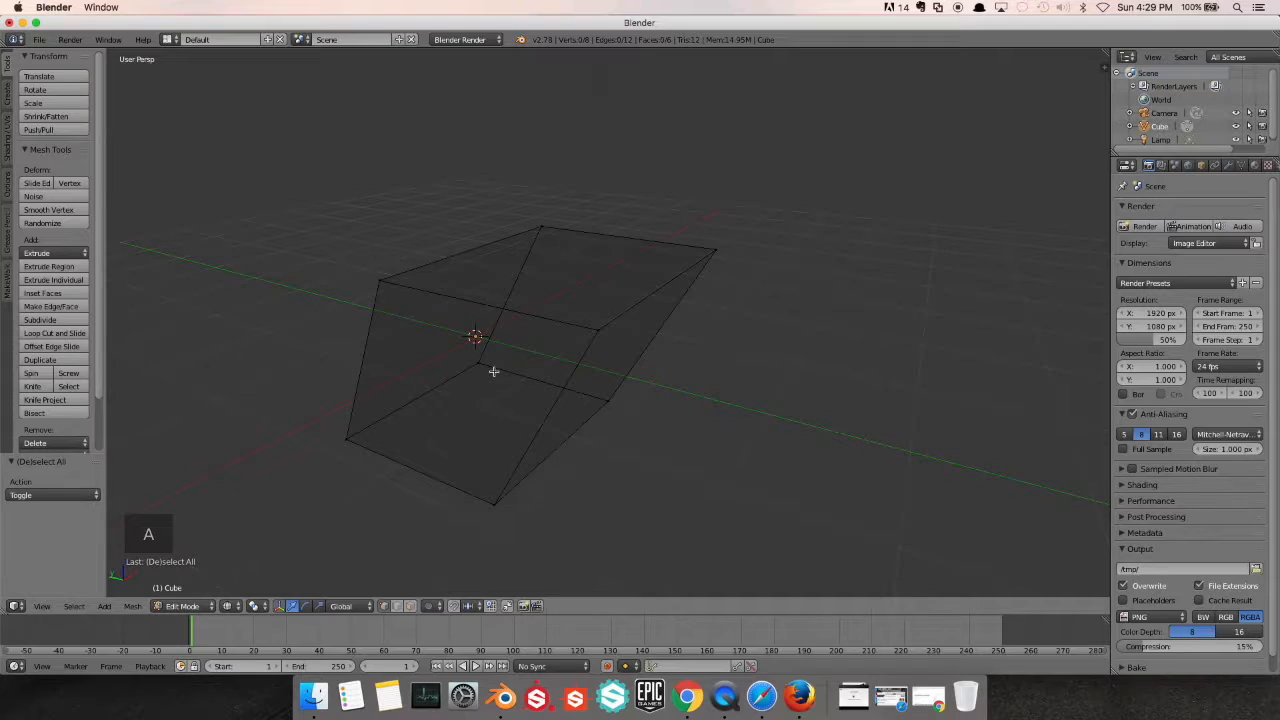
Circle-select the four top vertices and the two far lower vertices through the wireframe
key(c)
mouse_move(471, 365)
mouse_down()
mouse_move(563, 380)
mouse_move(600, 328)
mouse_up()
mouse_move(717, 277)
mouse_down()
mouse_move(726, 249)
mouse_move(597, 240)
mouse_move(357, 283)
mouse_up()
mouse_move(680, 290)
middle_down()
mouse_move(594, 303)
mouse_move(626, 332)
middle_up()
drag(620, 331, 720, 263)
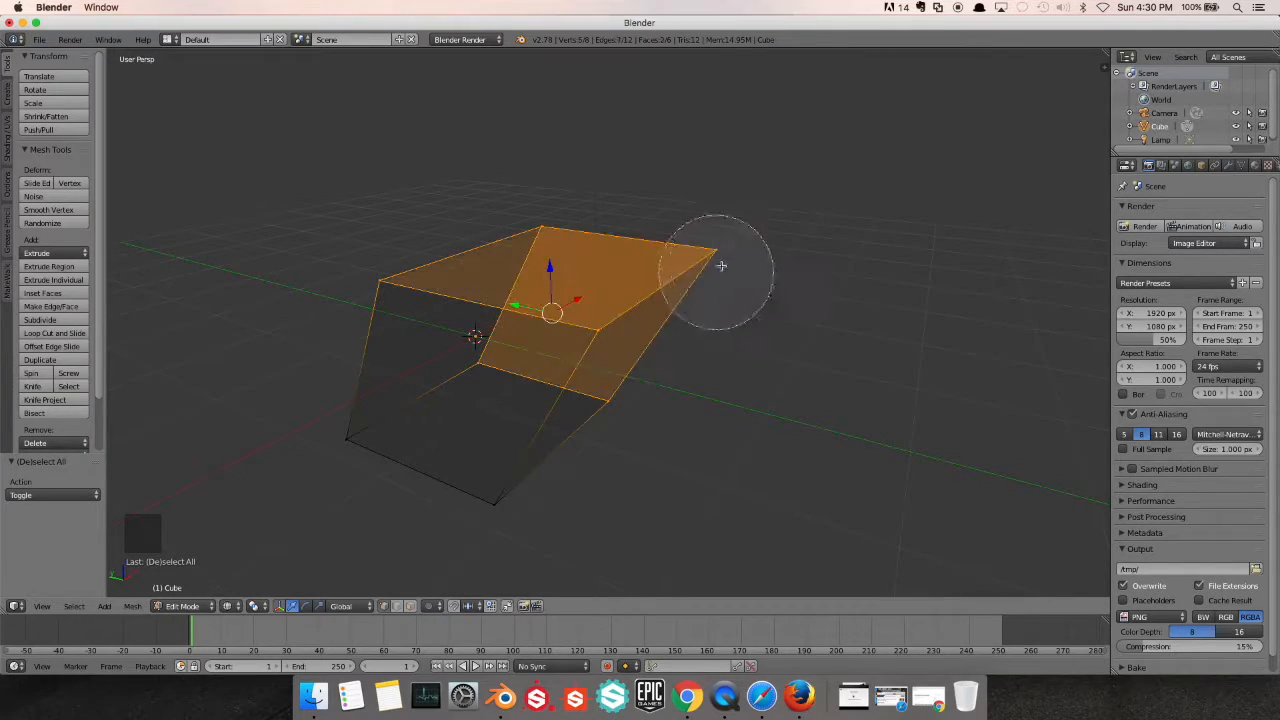
right_click(663, 321)
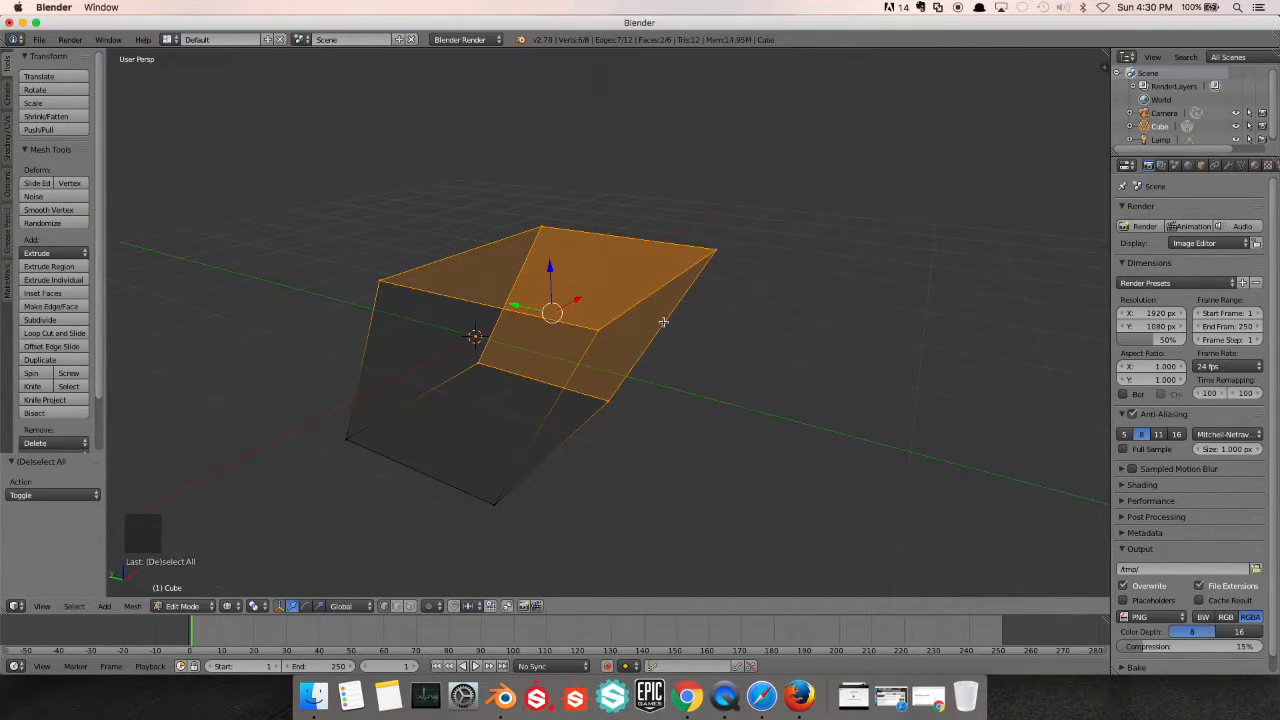
Return the view to solid shading and deselect all of the mesh's vertices
key(z)
mouse_move(657, 320)
middle_down()
mouse_move(531, 272)
mouse_move(751, 349)
middle_up()
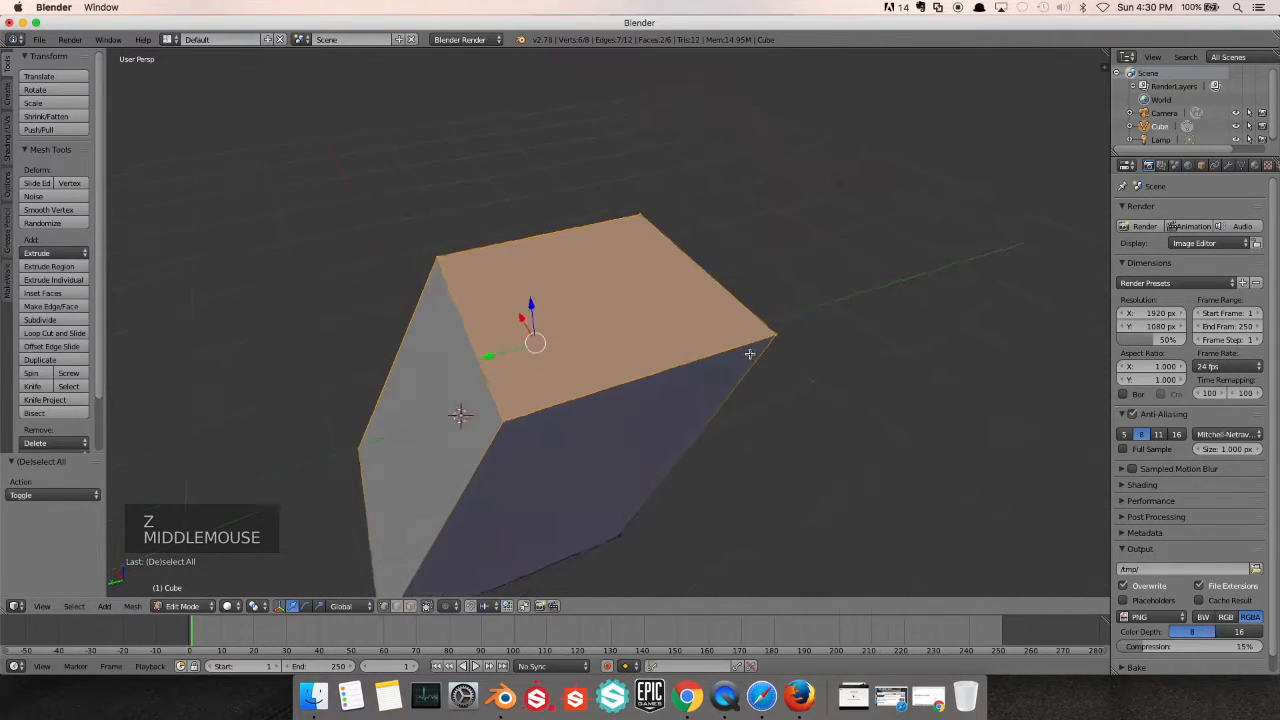
scroll(594, 354, up, 1)
scroll(593, 352, down, 2)
key(a)
scroll(591, 349, up, 1)
middle_drag(591, 349, 535, 331)
scroll(563, 332, down, 2)
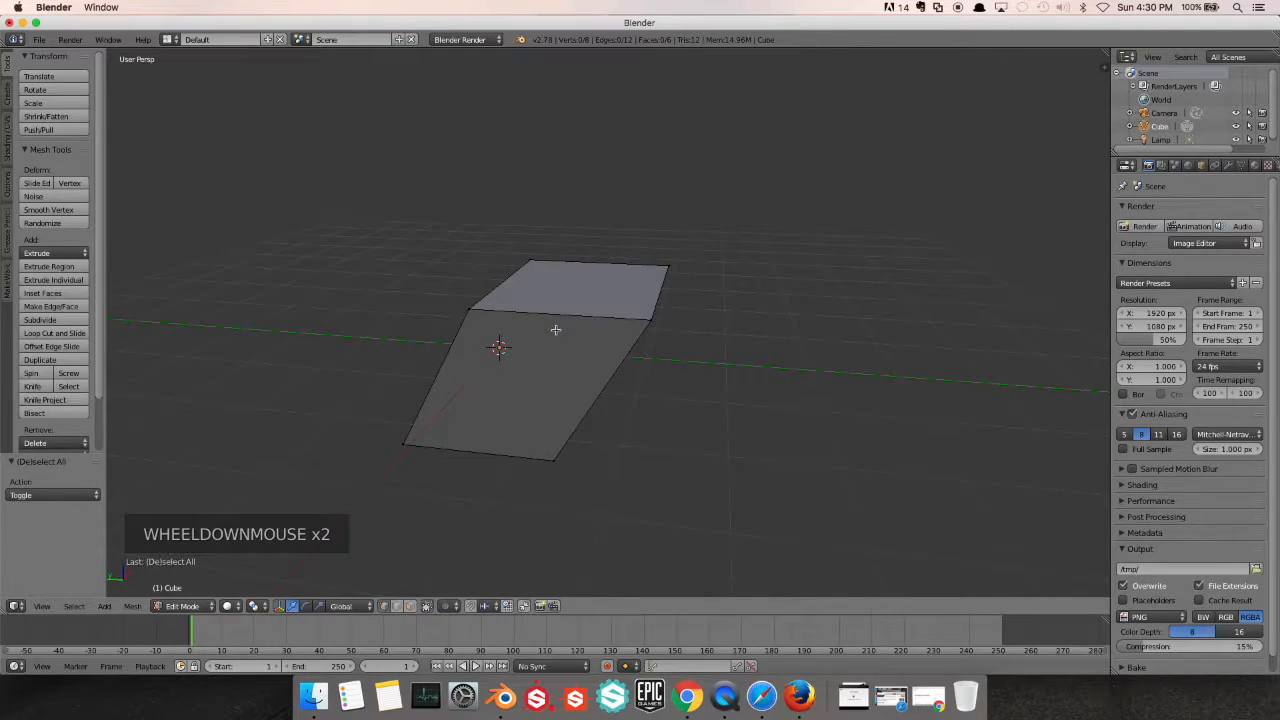
Return to Object Mode and delete the skewed cube
key(Tab)
key(x)
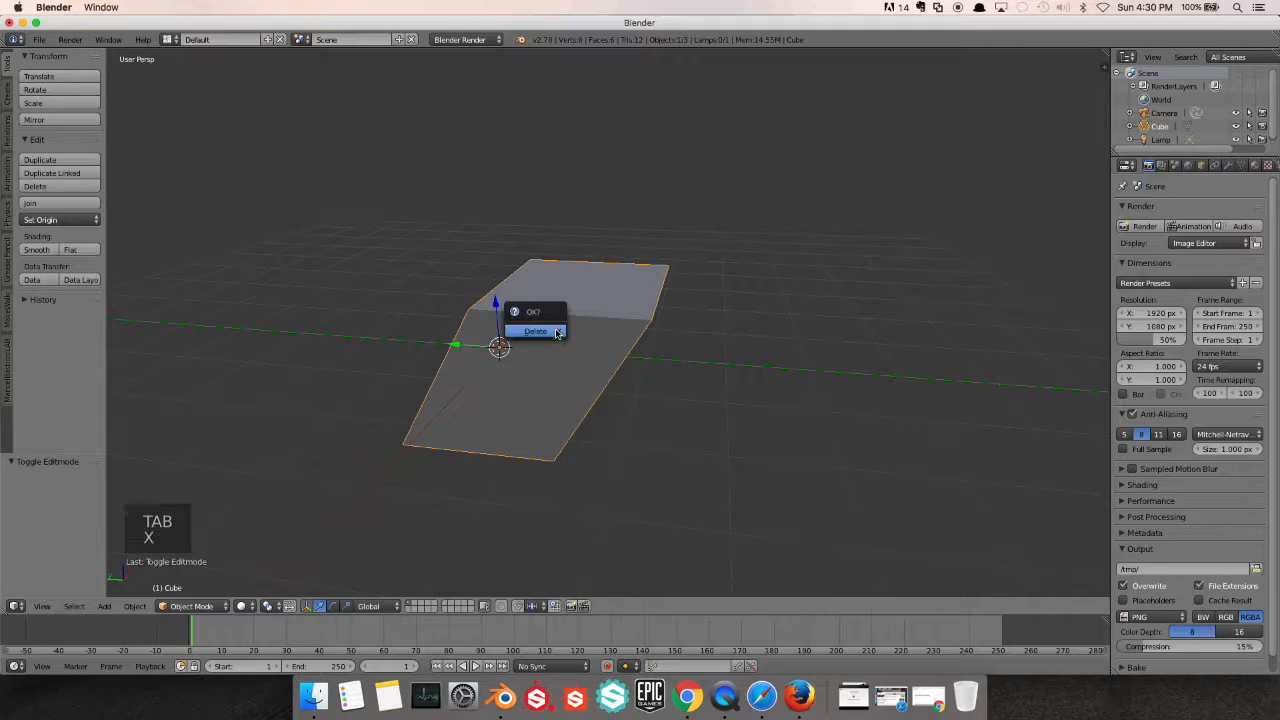
click(535, 332)
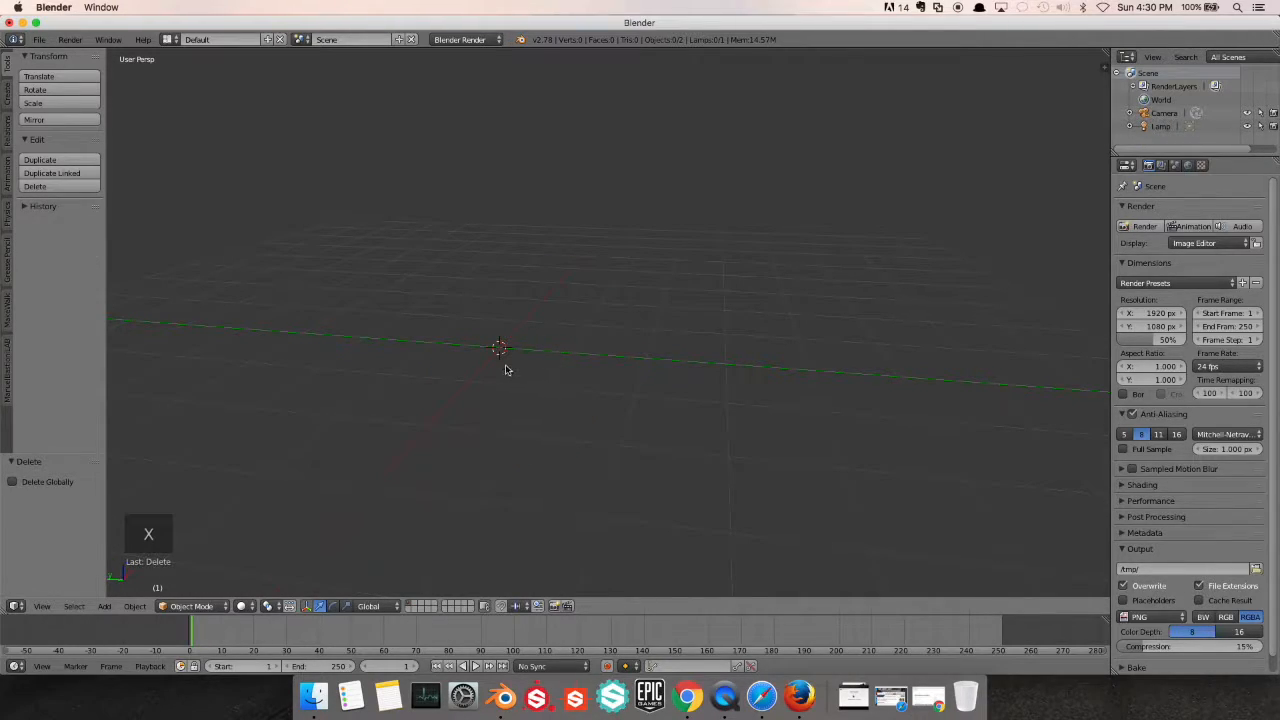
Add a UV sphere at the 3D cursor and enter Edit Mode on it
key(shift+a)
mouse_move(508, 367)
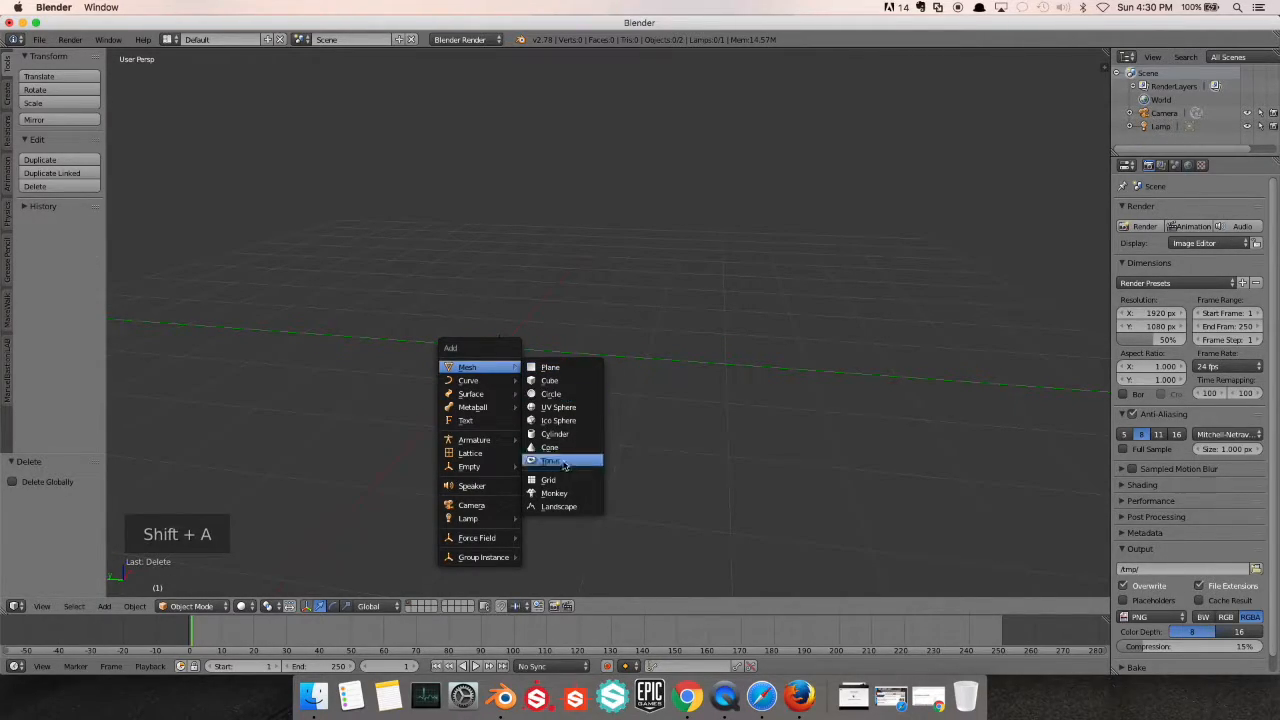
click(560, 408)
middle_drag(561, 412, 599, 297)
key(Tab)
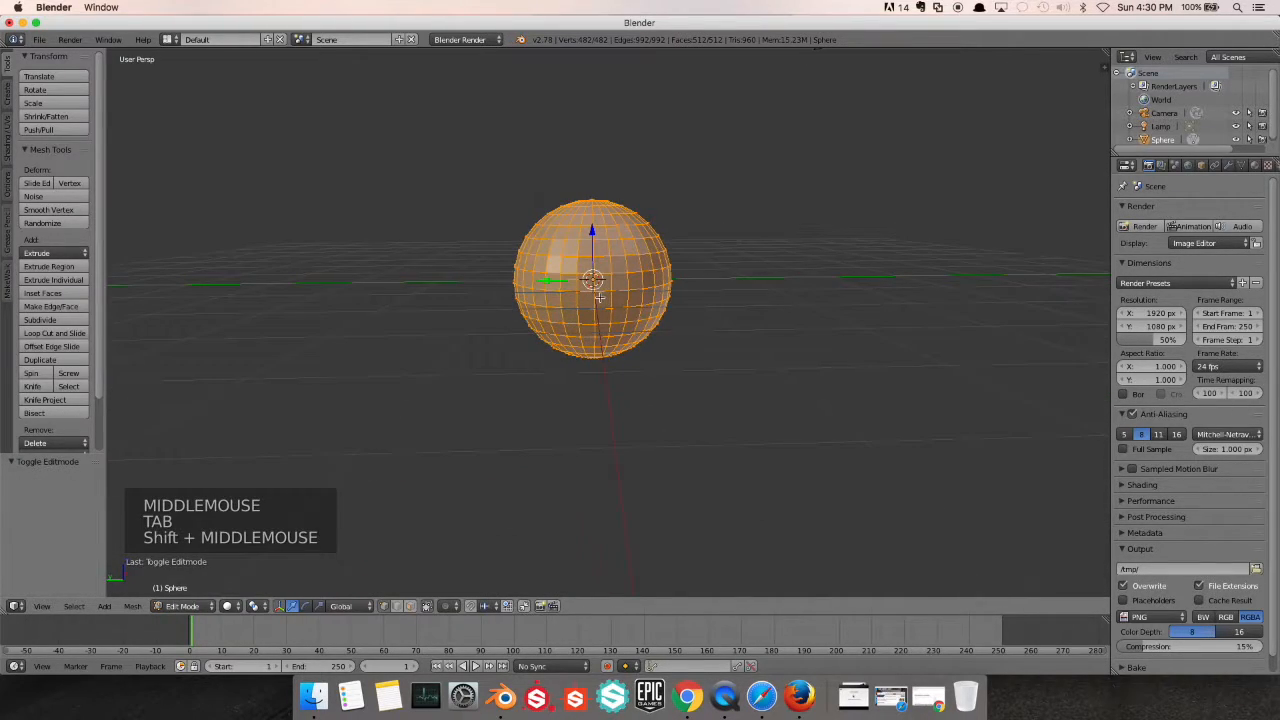
Deselect the sphere's mesh, switch to wireframe and box-select a horizontal band around its middle
key(a)
key(z)
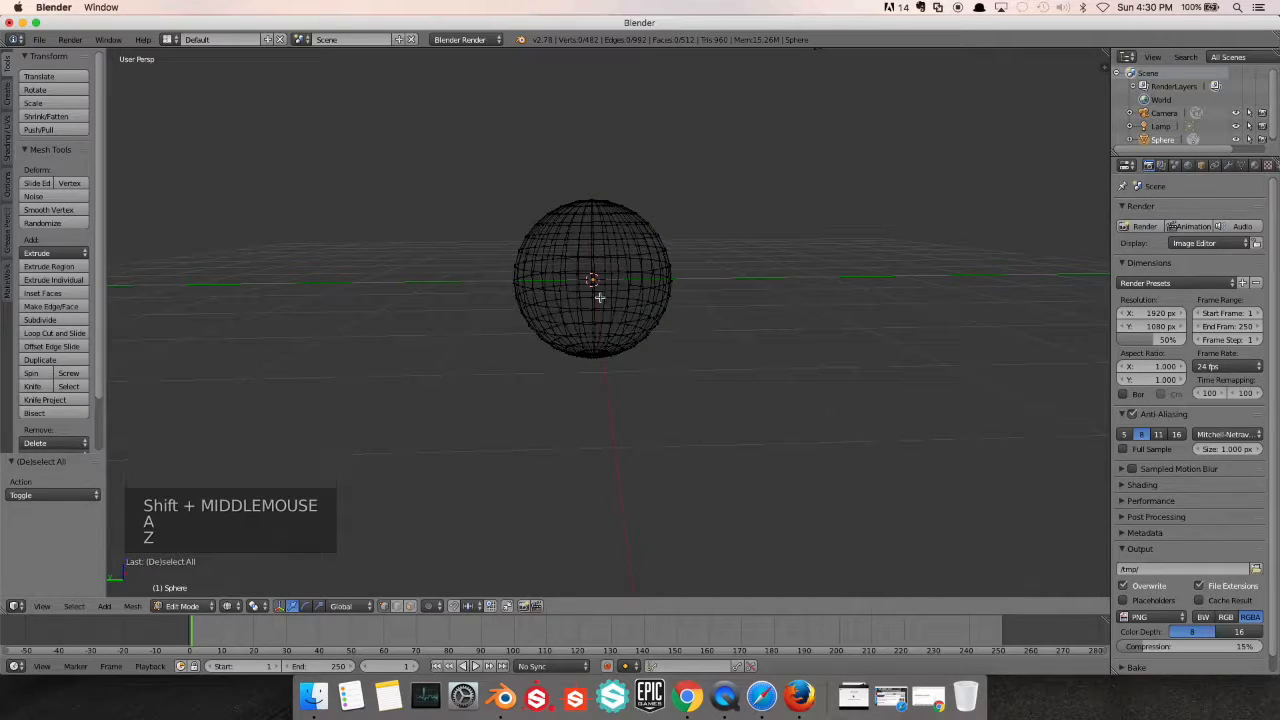
key(b)
drag(701, 261, 482, 313)
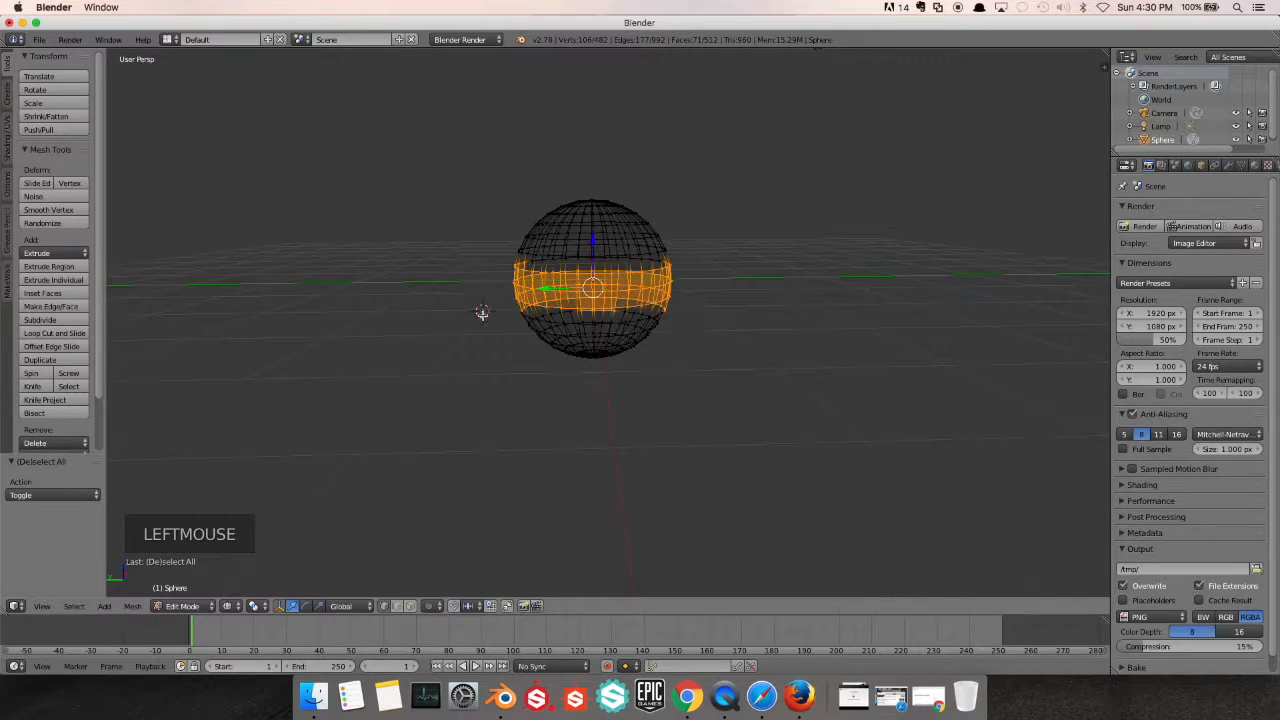
middle_drag(638, 339, 600, 337)
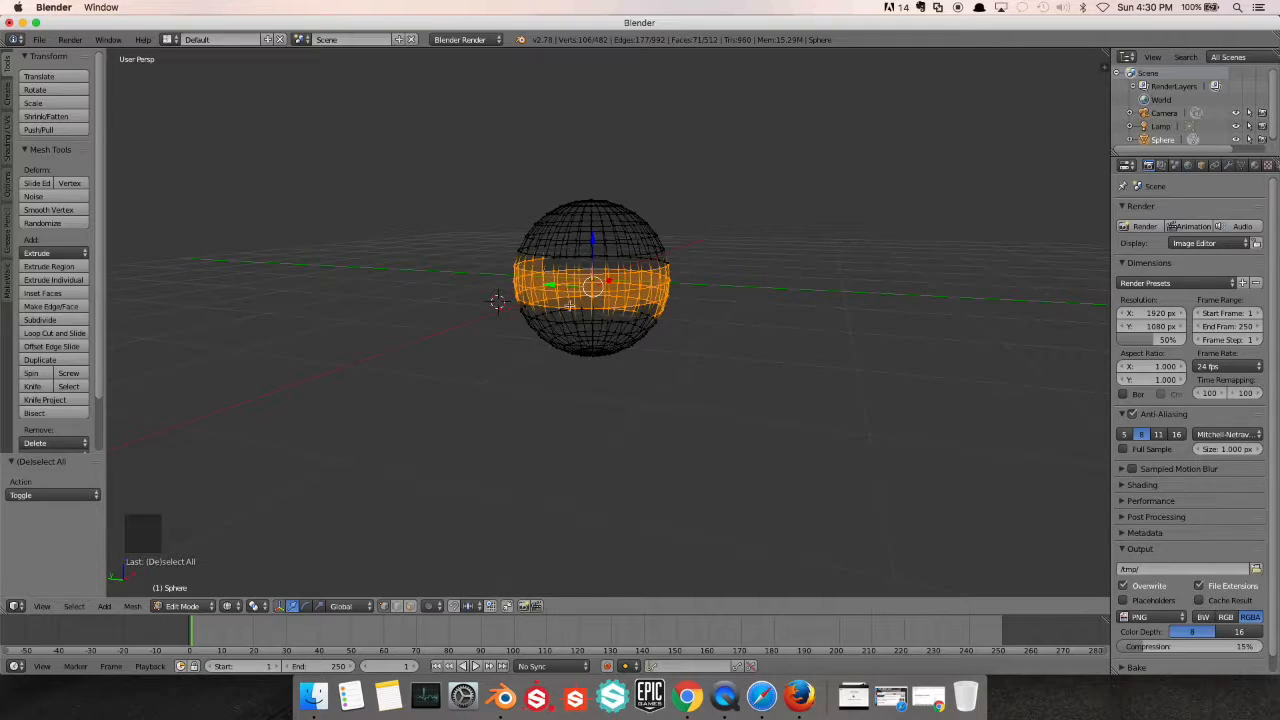
Return the sphere to solid shading and deselect all of its vertices
key(z)
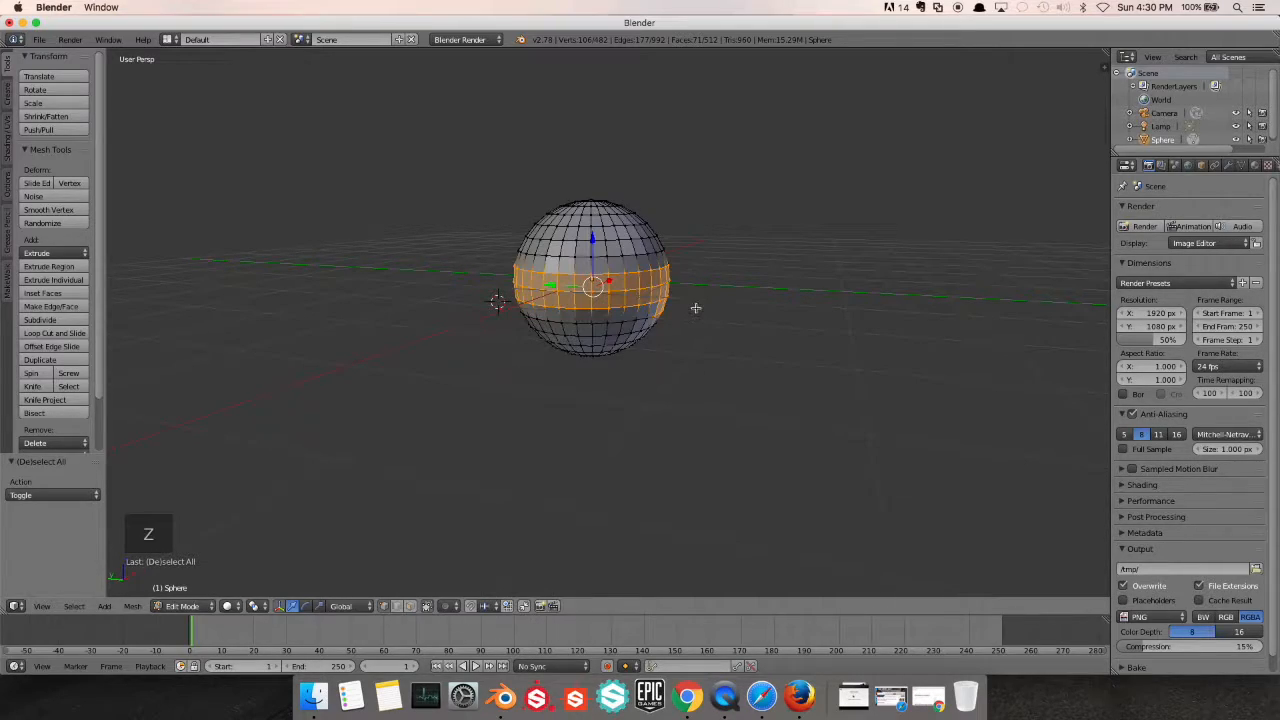
key(a)
middle_drag(696, 306, 710, 294)
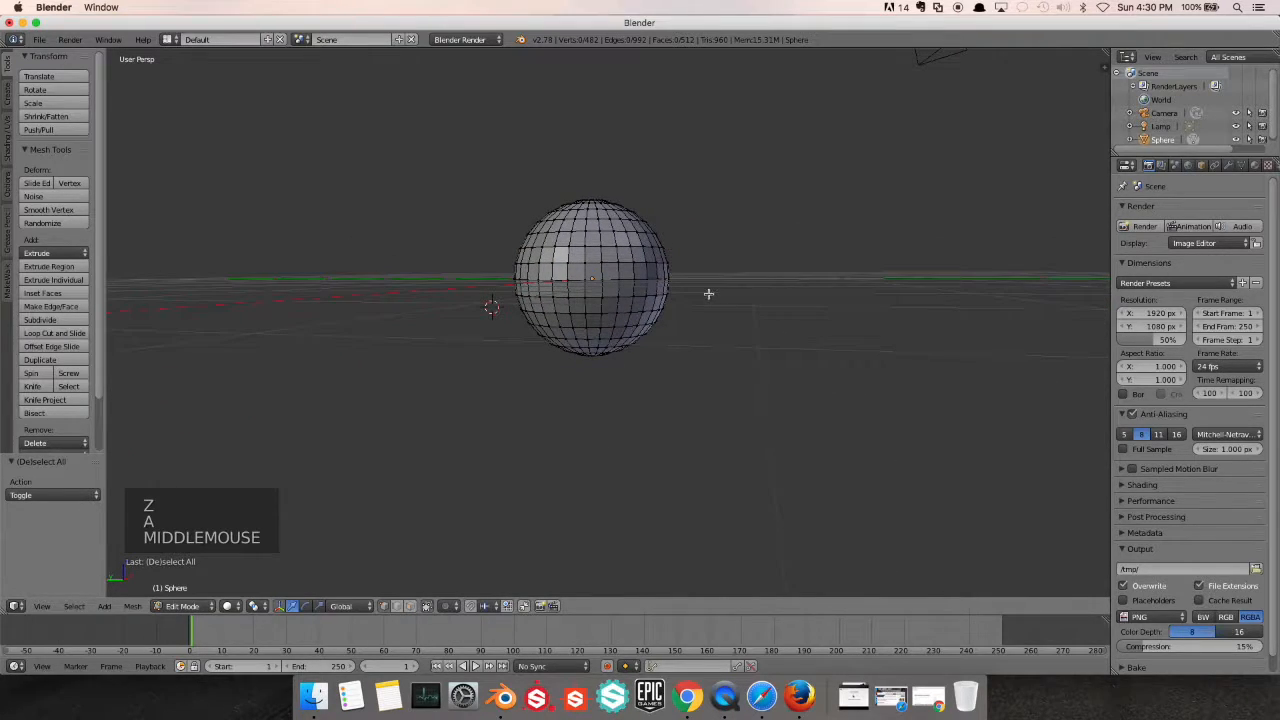
key(z)
key(z)
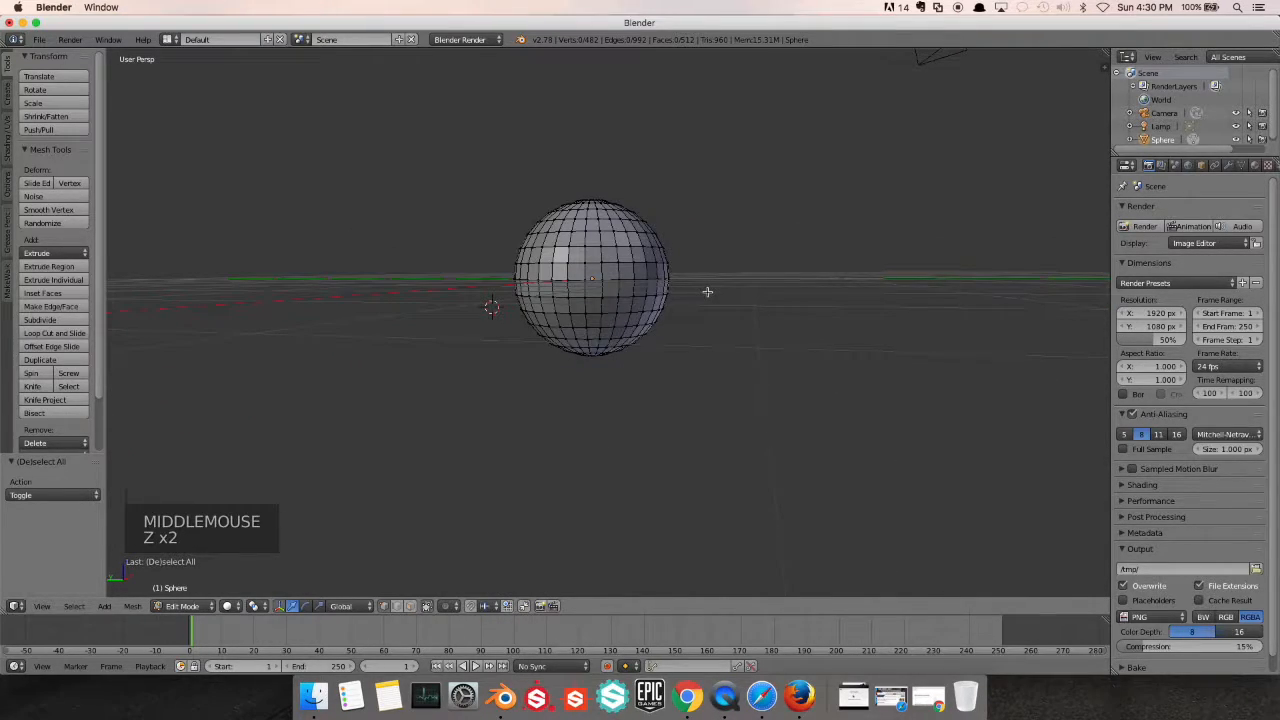
Box-select the horizontal band around the sphere's middle in solid shading and check which sides are selected
key(b)
drag(700, 260, 489, 303)
scroll(489, 303, up, 1)
middle_drag(489, 303, 689, 349)
scroll(640, 340, down, 1)
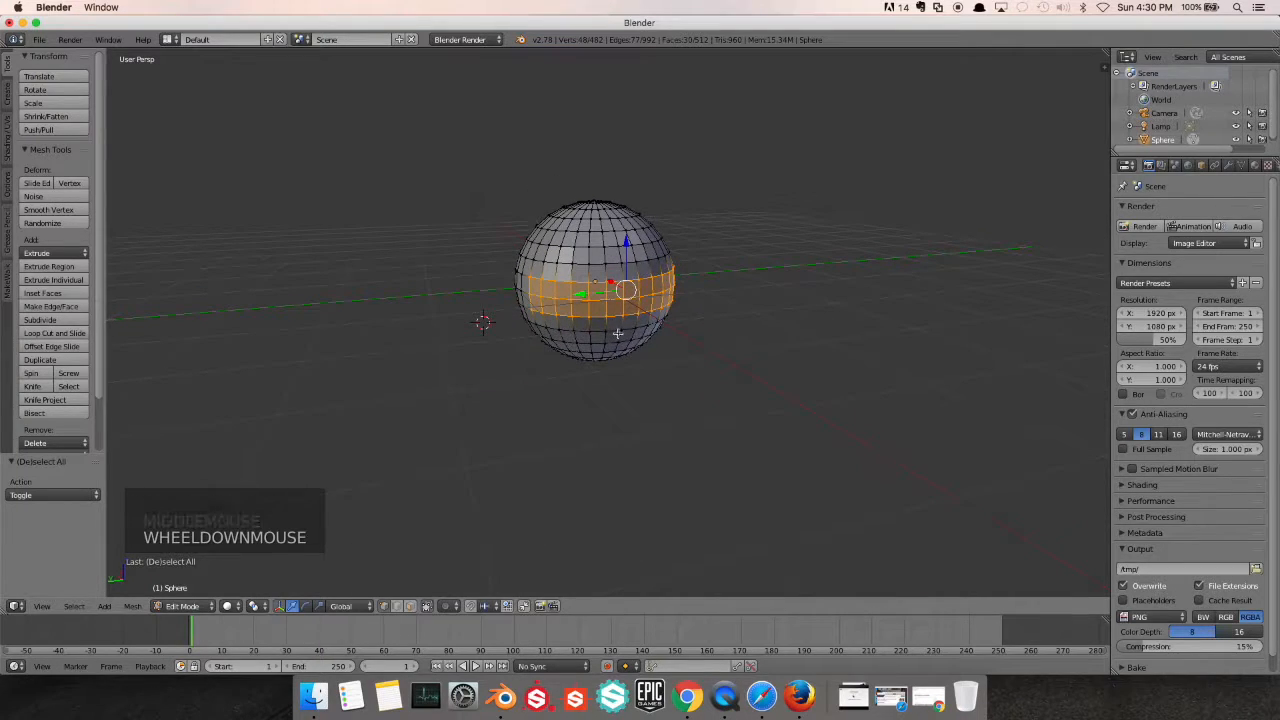
Display the sphere as a wireframe, return to Object Mode and deselect everything
key(z)
key(Tab)
key(a)
key(a)
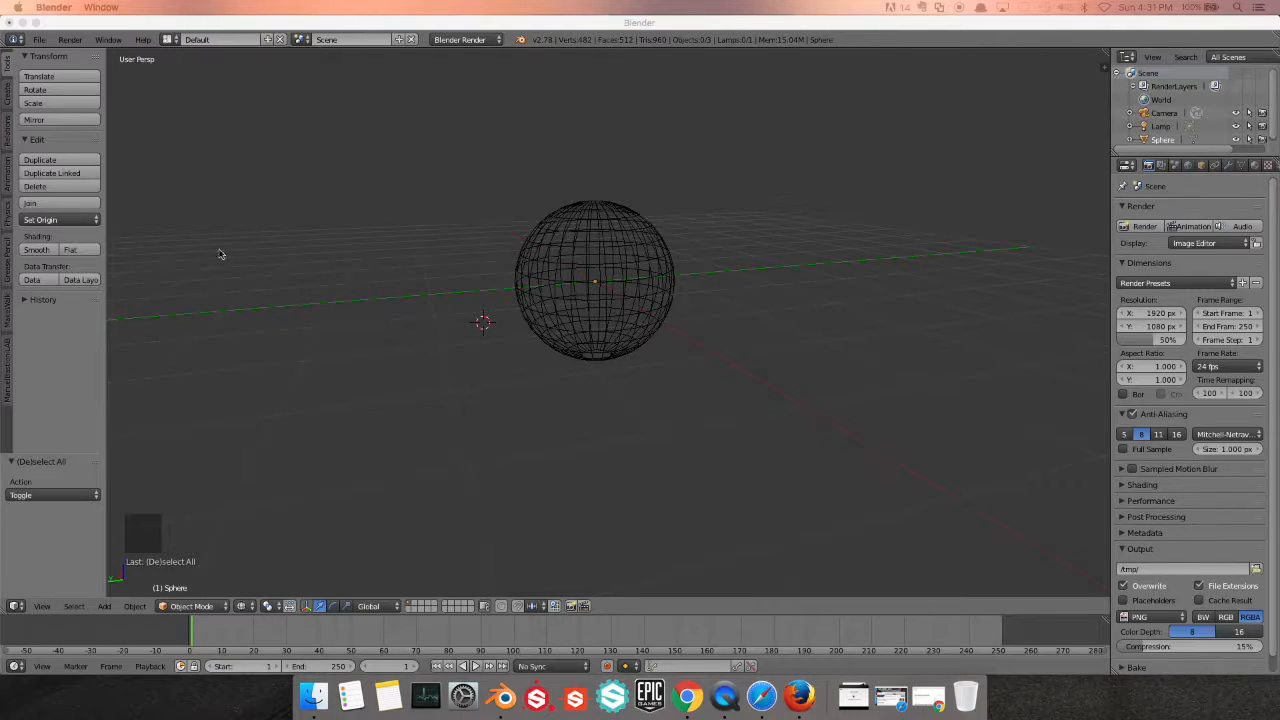
right_click(634, 285)
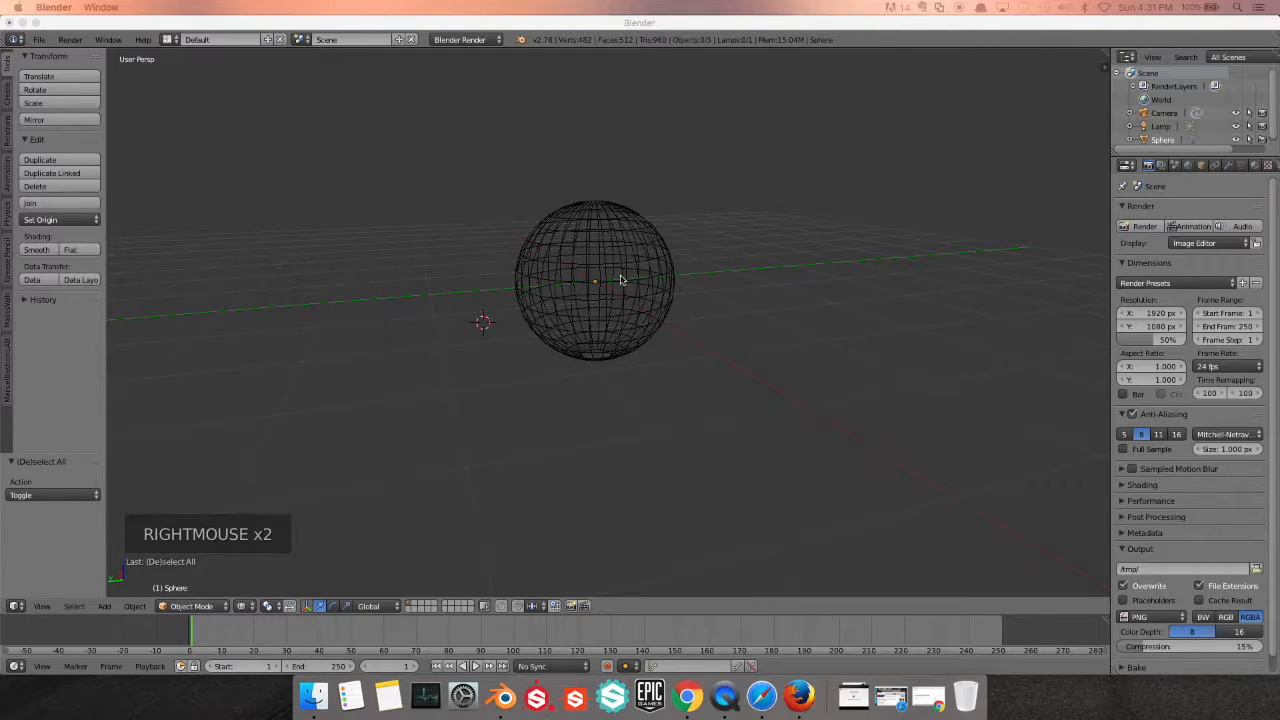
click(594, 22)
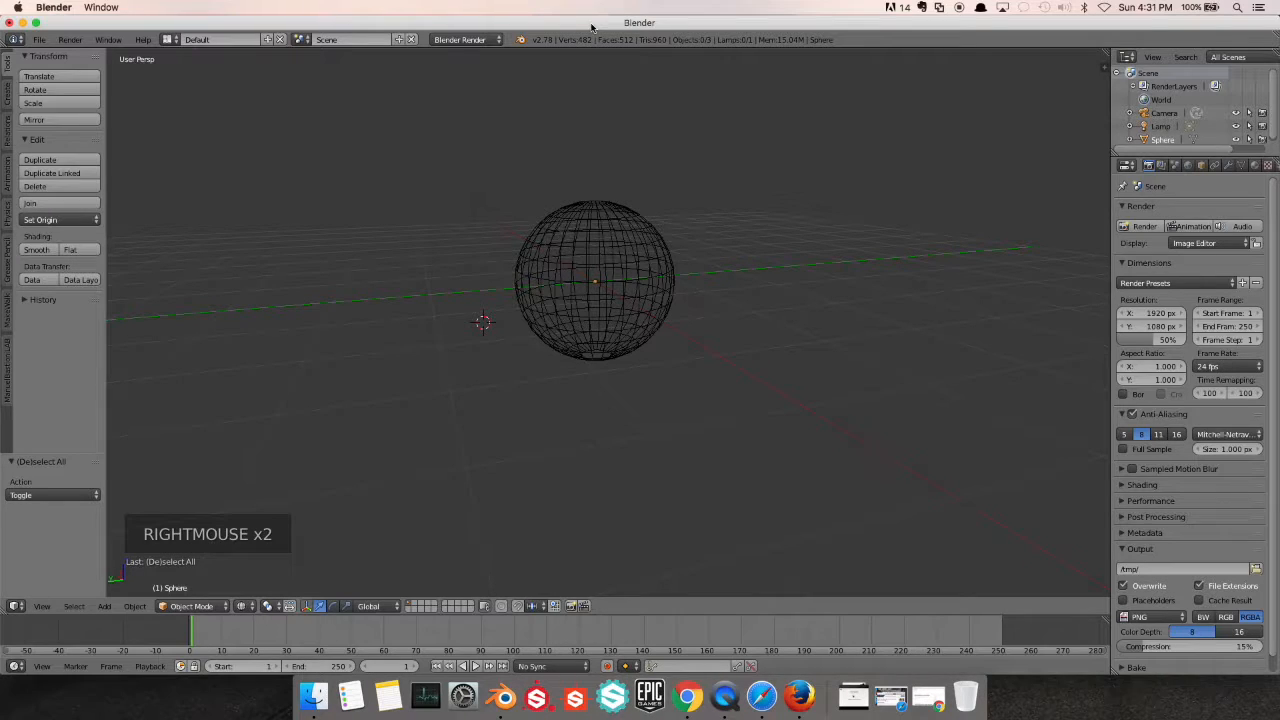
Restore solid shading, select the sphere and enter Edit Mode with none of its vertices selected
key(z)
scroll(589, 280, up, 3)
right_click(582, 298)
key(Tab)
middle_drag(589, 288, 607, 327)
key(a)
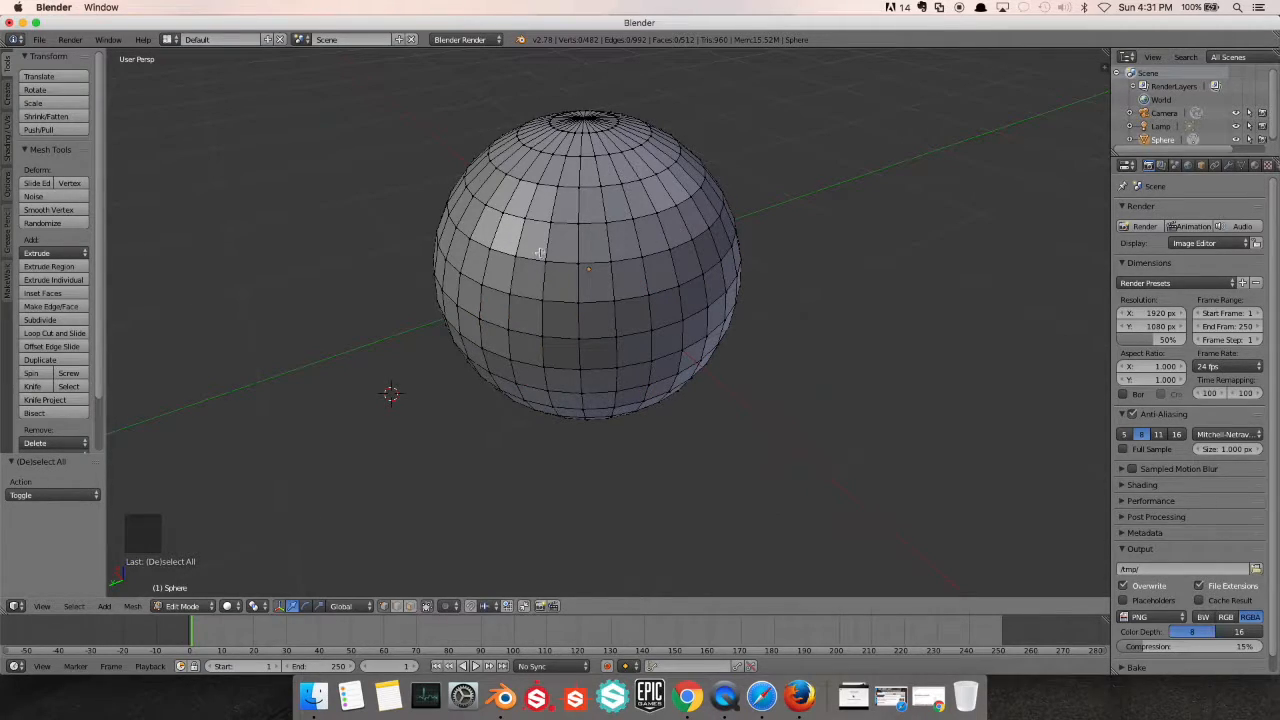
Insert one vertical loop cut into the sphere and slide it about -0.34 towards the neighbouring edge loop
scroll(529, 330, up, 2)
middle_drag(529, 330, 508, 323)
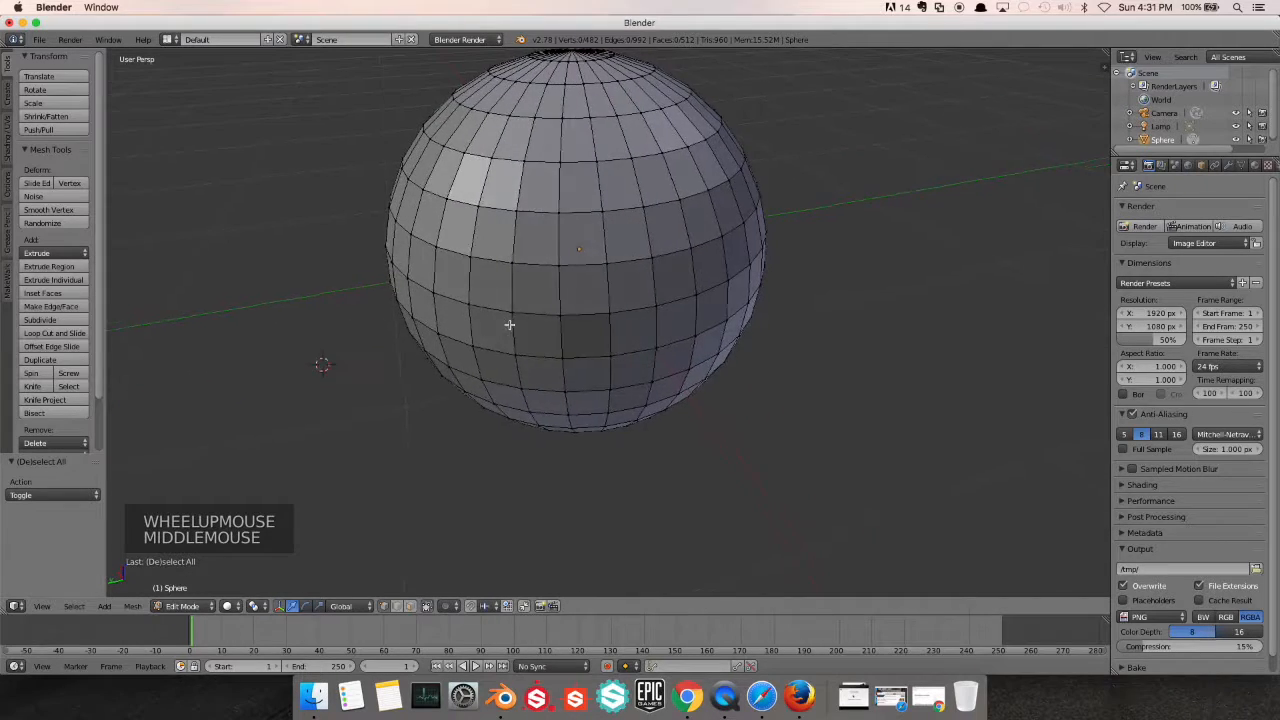
scroll(512, 323, up, 1)
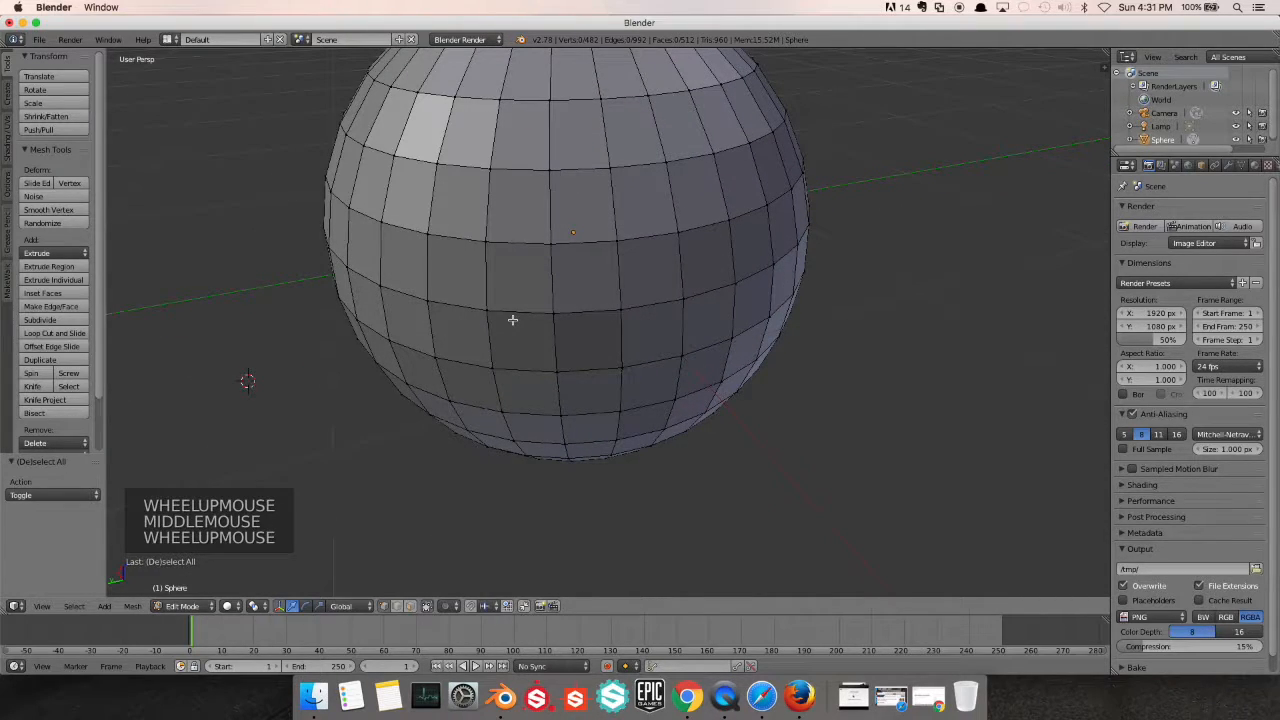
key(ctrl+r)
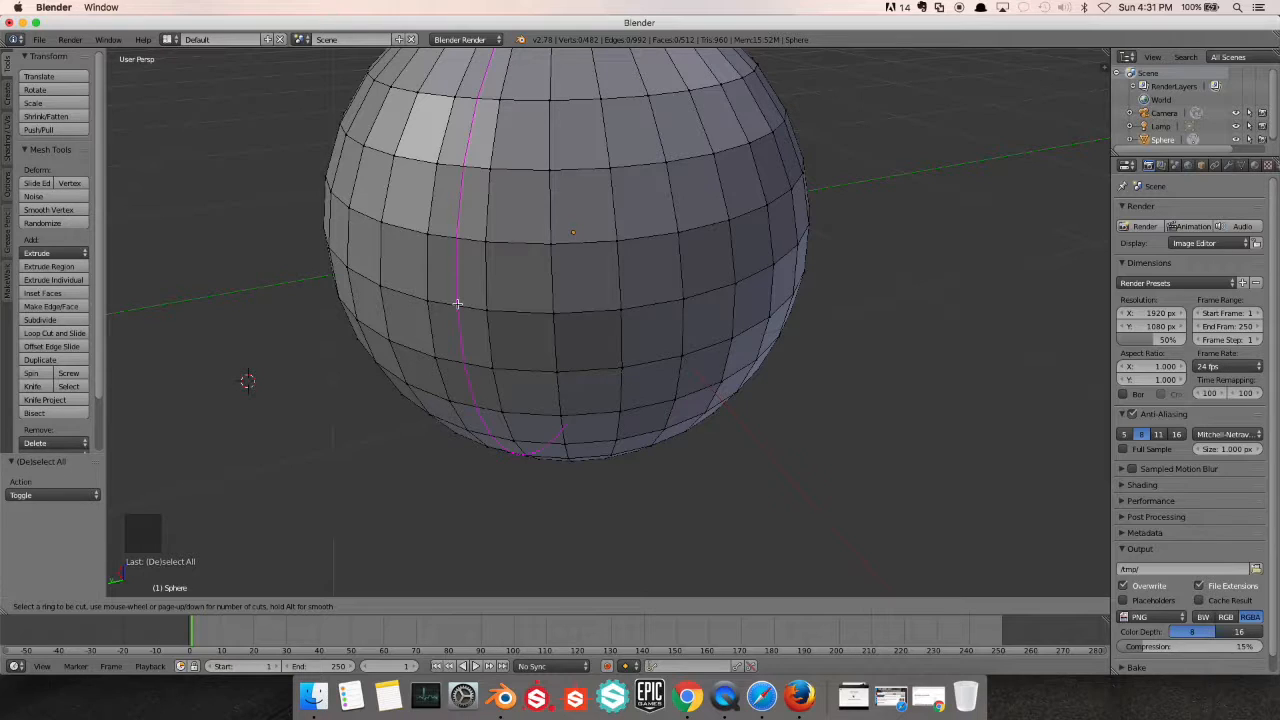
click(460, 307)
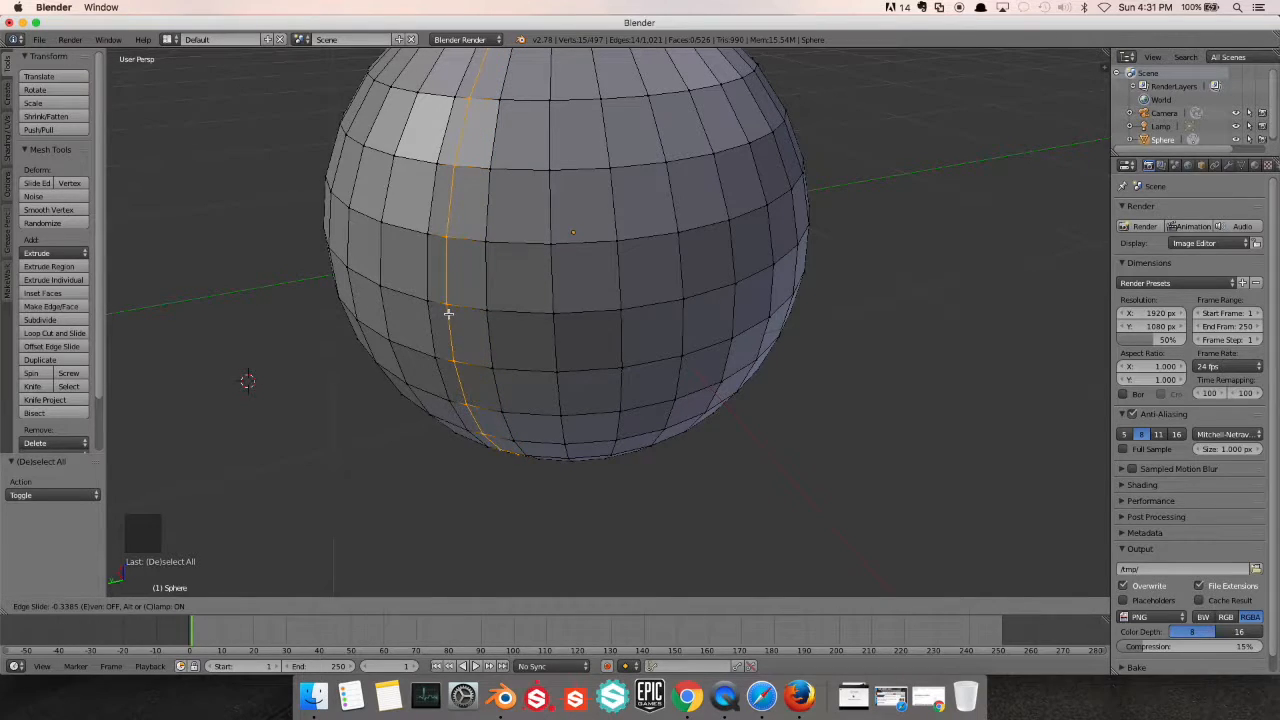
click(447, 311)
scroll(555, 265, down, 2)
middle_drag(561, 262, 534, 279)
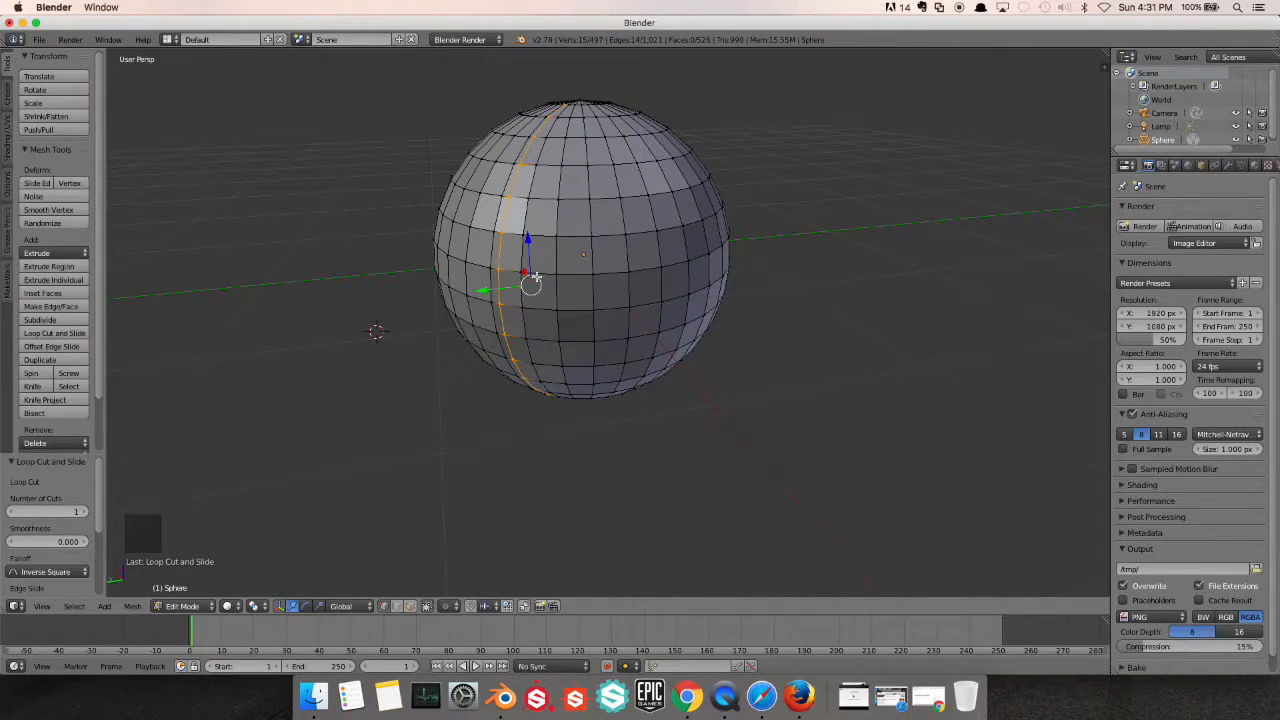
Return to Object Mode and delete the sphere
key(Tab)
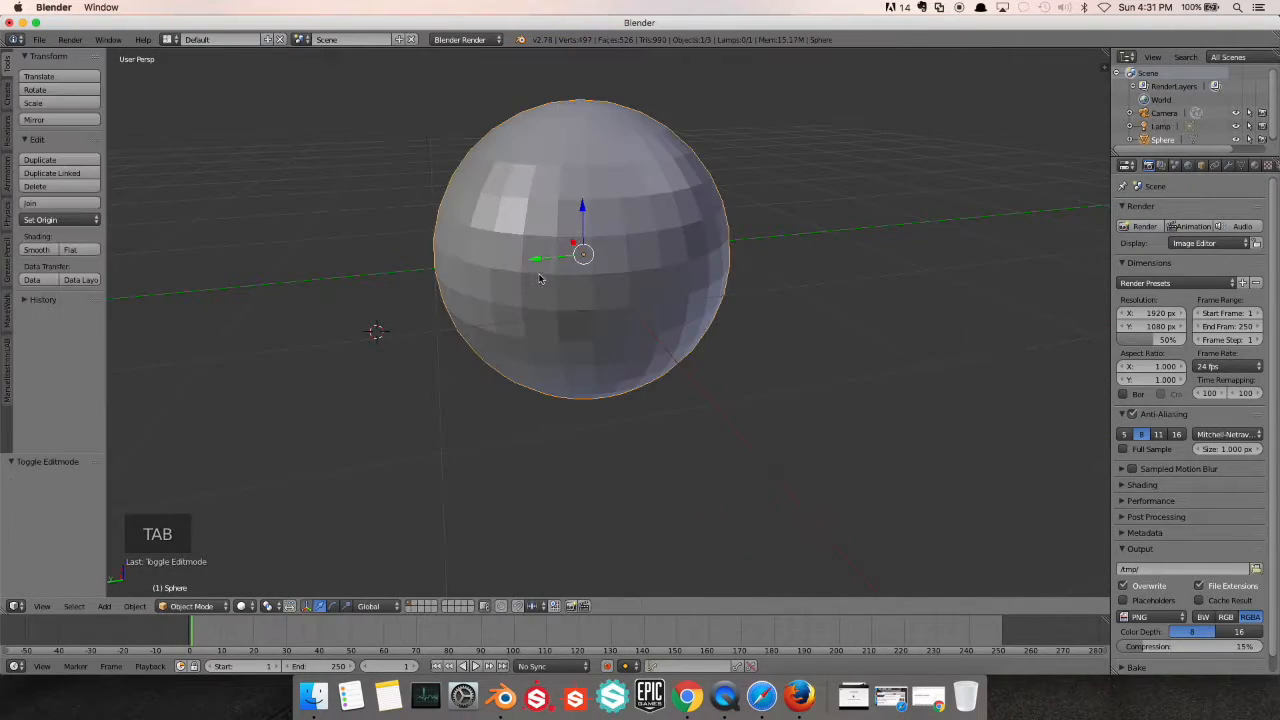
key(x)
click(580, 243)
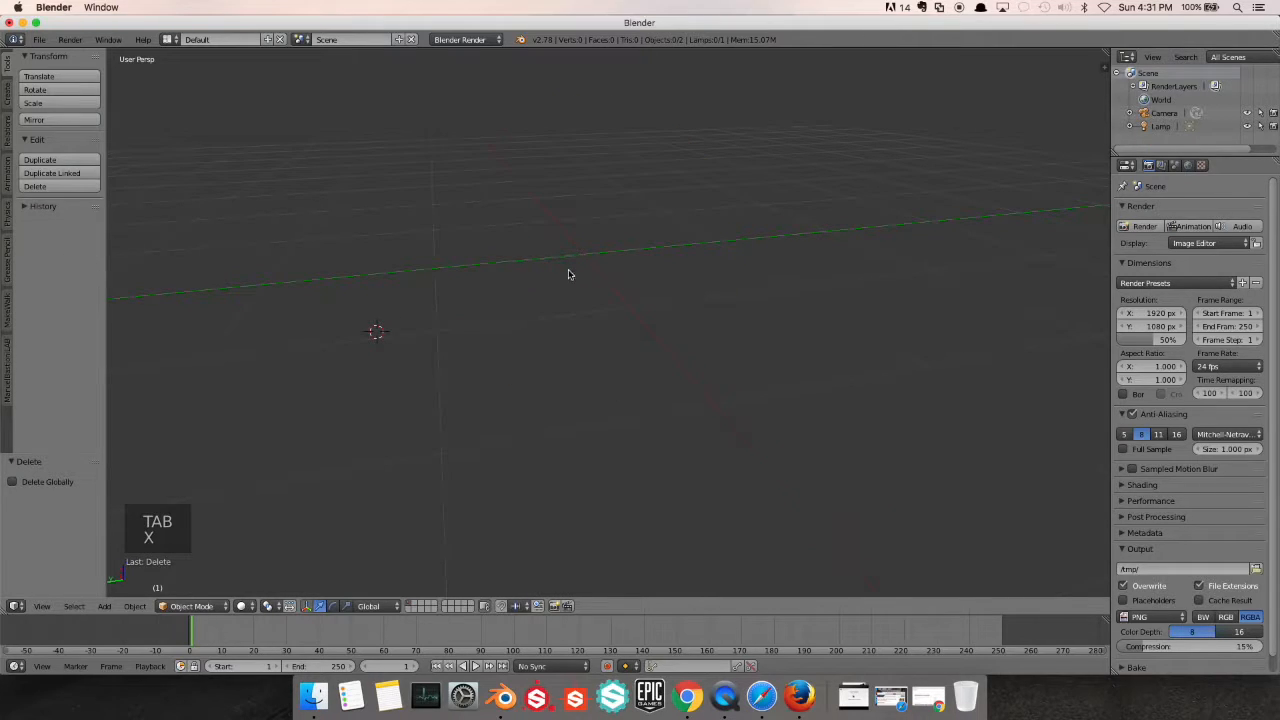
Add a cube at the 3D cursor and centre it in the view
key(shift+a)
mouse_move(575, 274)
click(616, 285)
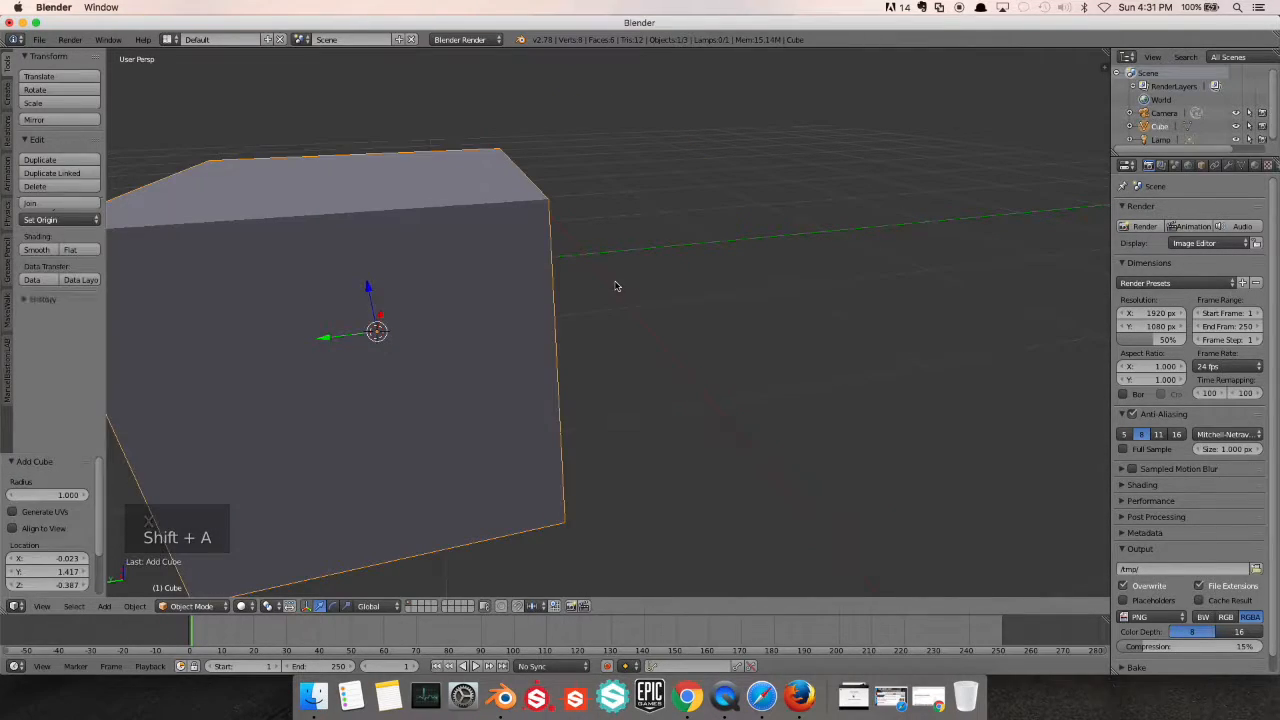
shift+middle_drag(480, 263, 585, 277)
scroll(691, 217, down, 2)
scroll(585, 277, up, 1)
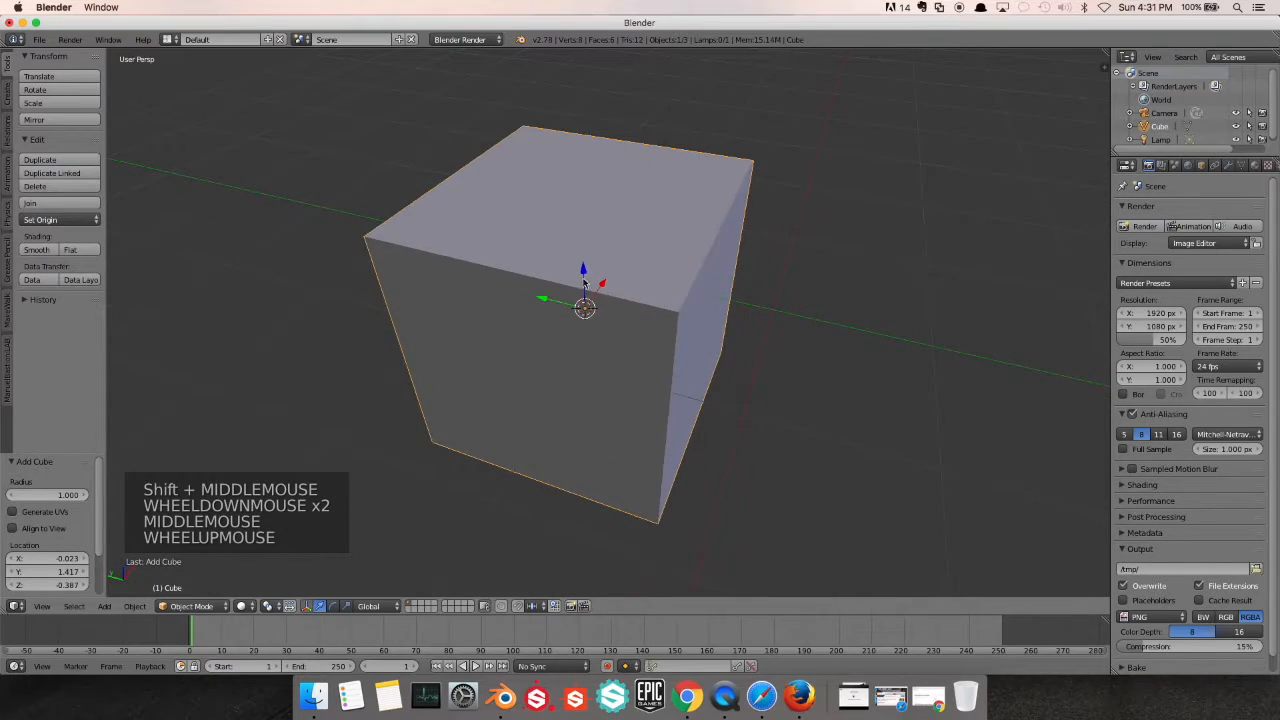
In Edit Mode, extrude one top corner vertex of the cube about -0.723 along the X axis
key(Tab)
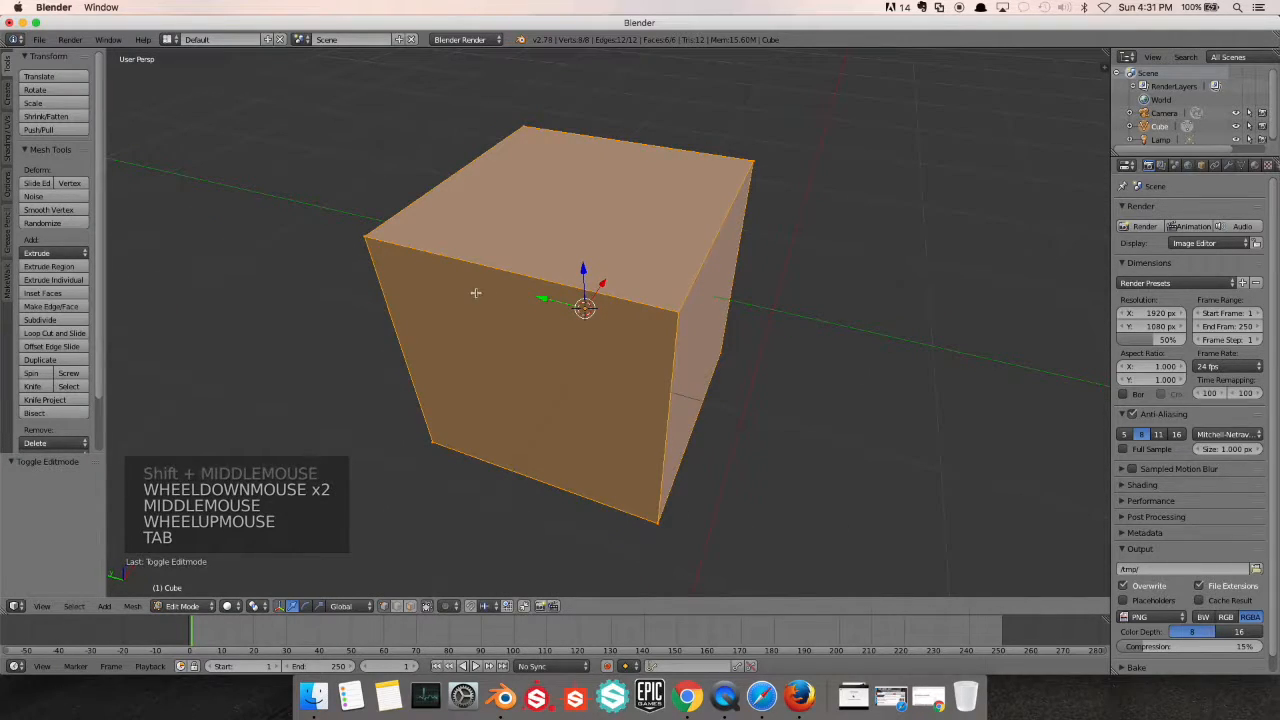
key(a)
key(a)
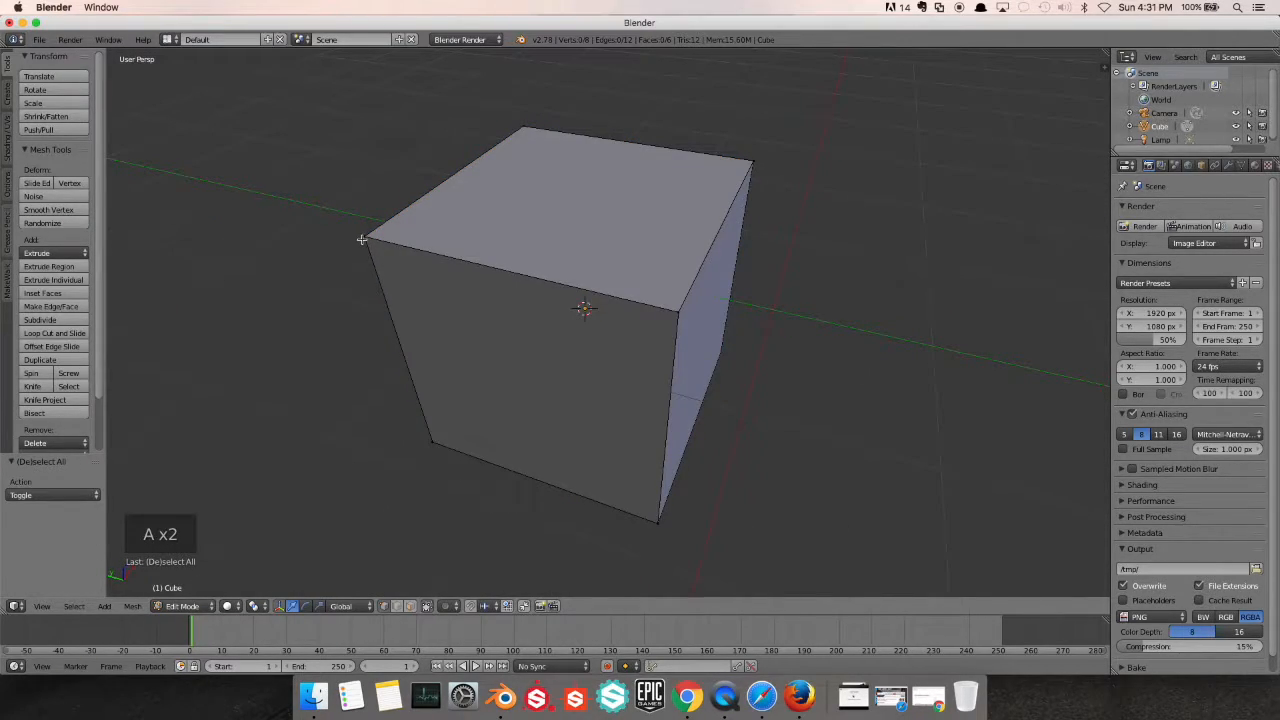
right_click(362, 240)
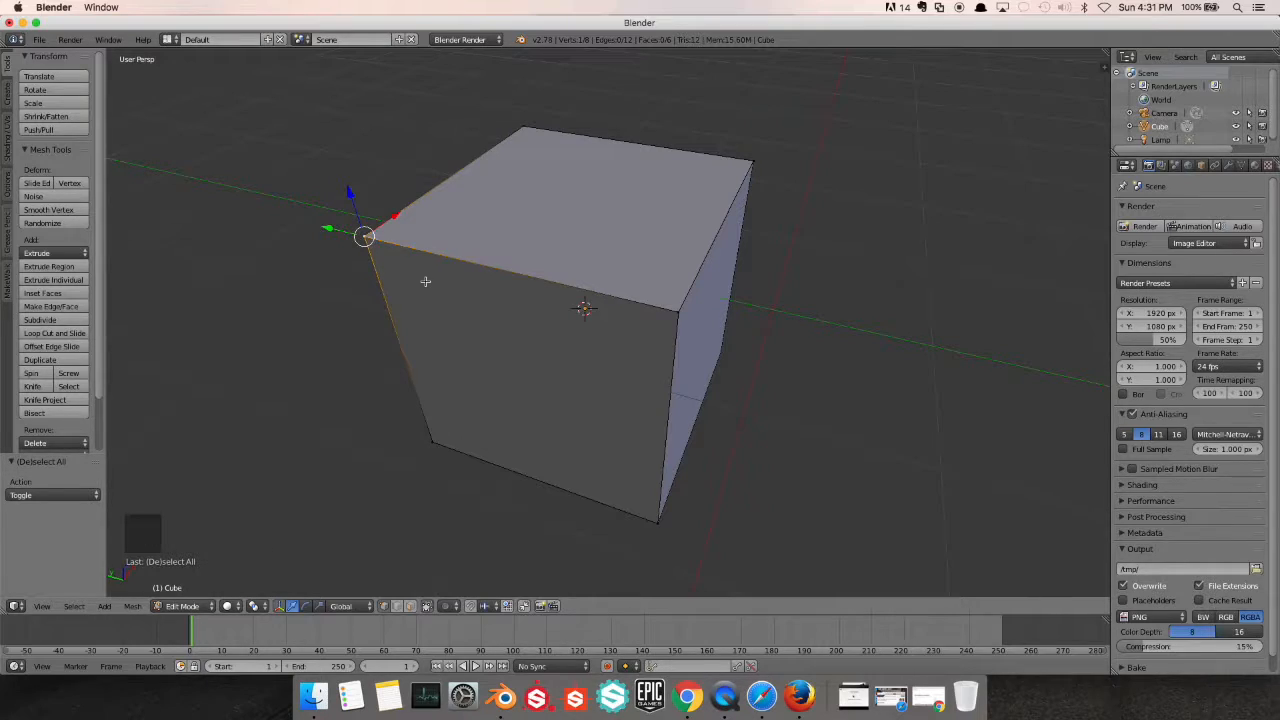
key(e)
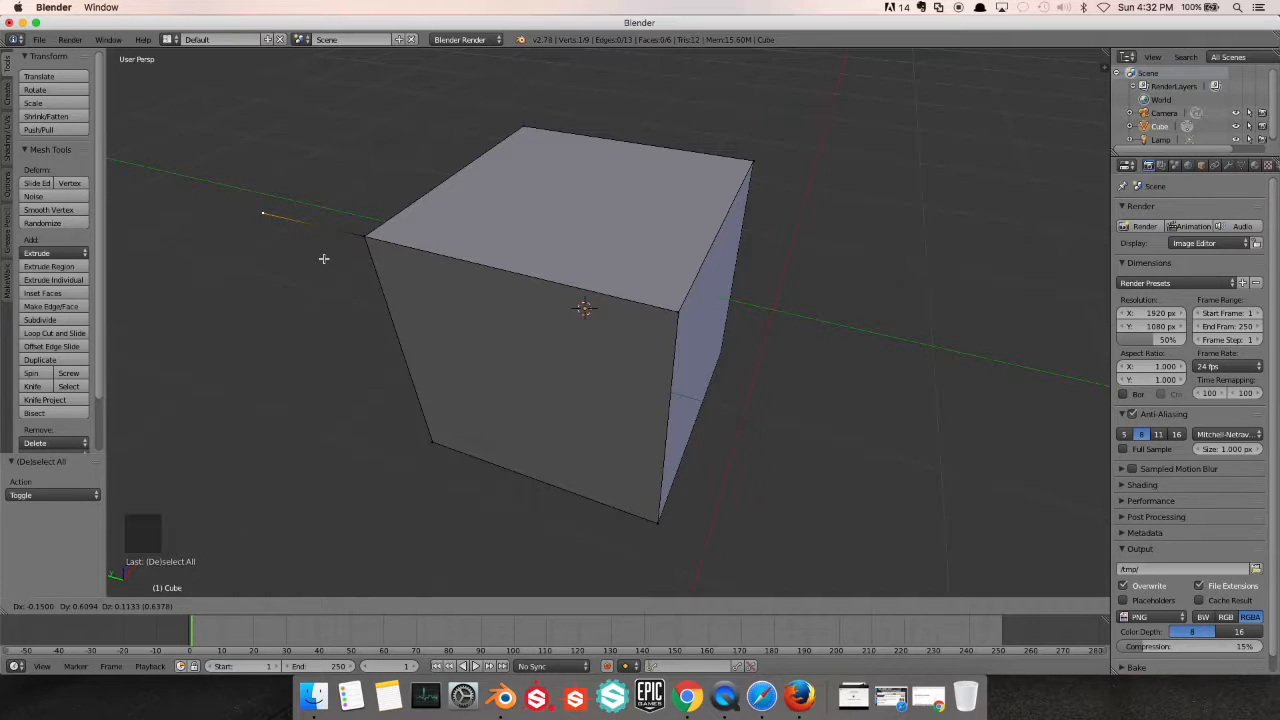
key(x)
click(278, 301)
Examine the extruded vertex and its edge on the cube from several angles
scroll(280, 303, down, 2)
middle_drag(285, 305, 371, 309)
scroll(470, 313, down, 2)
shift+scroll(479, 308, up, 1)
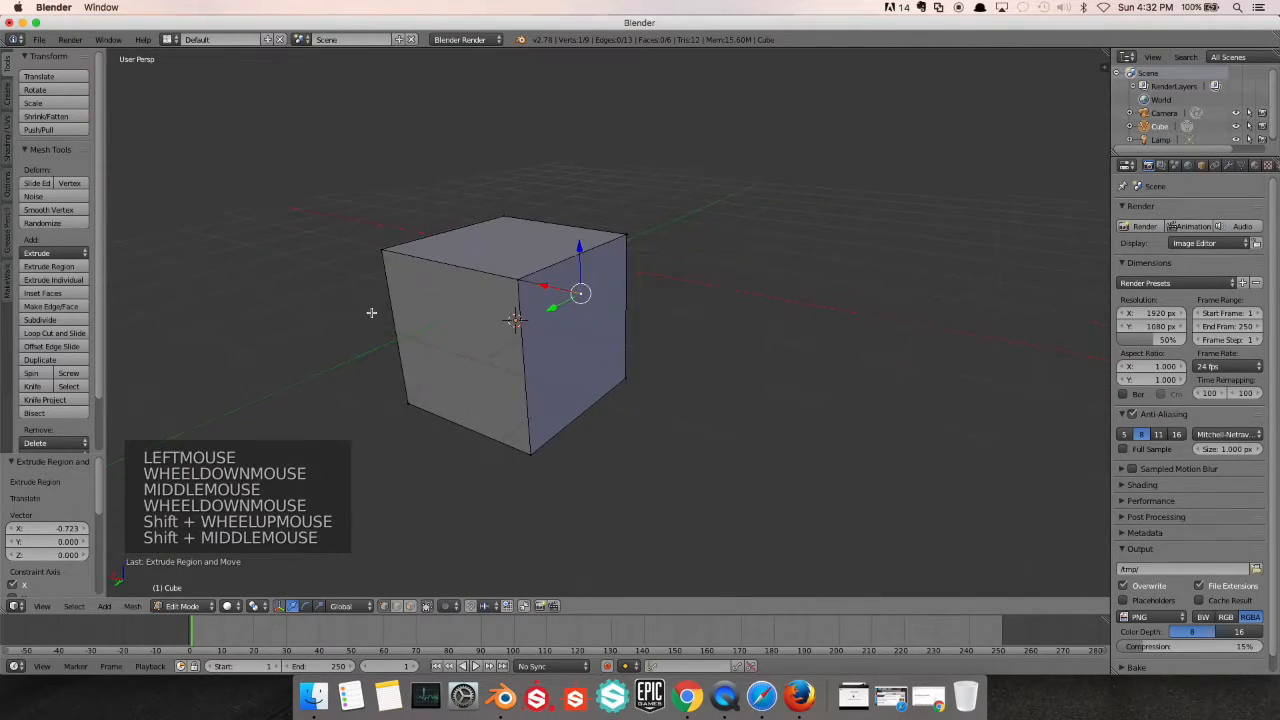
scroll(545, 307, up, 3)
scroll(545, 307, down, 1)
middle_drag(545, 310, 443, 396)
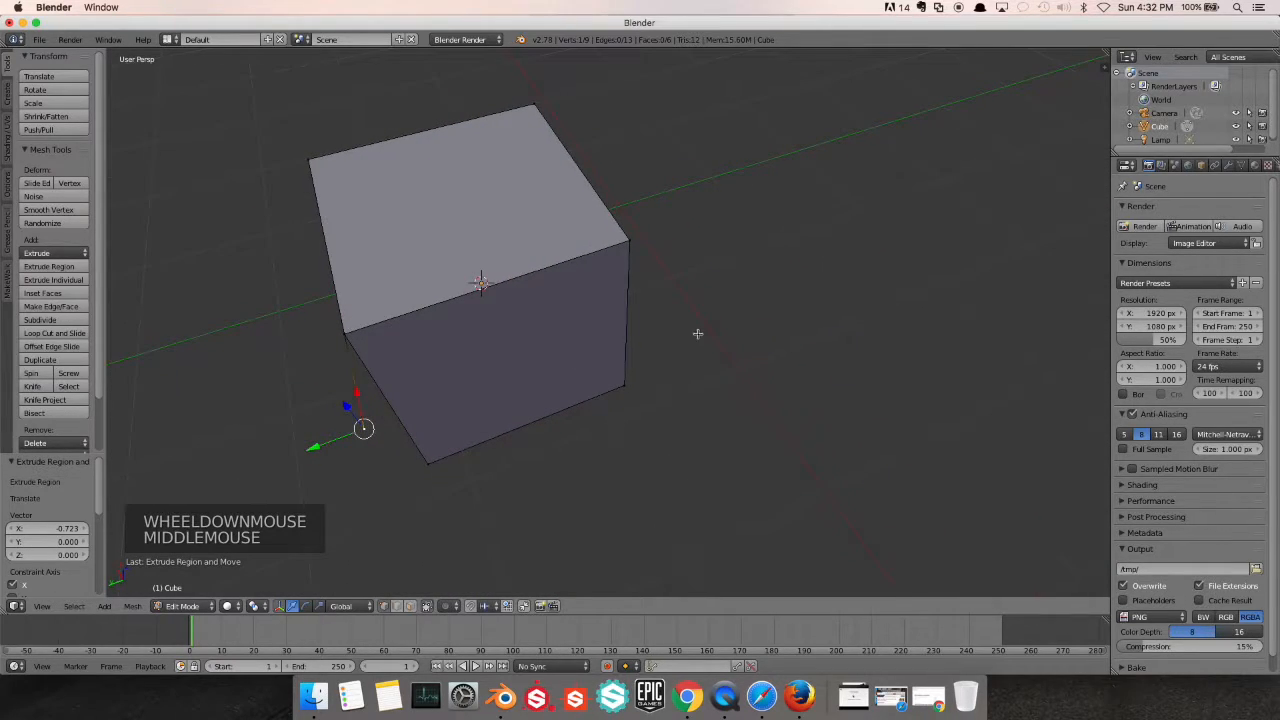
middle_drag(634, 240, 590, 298)
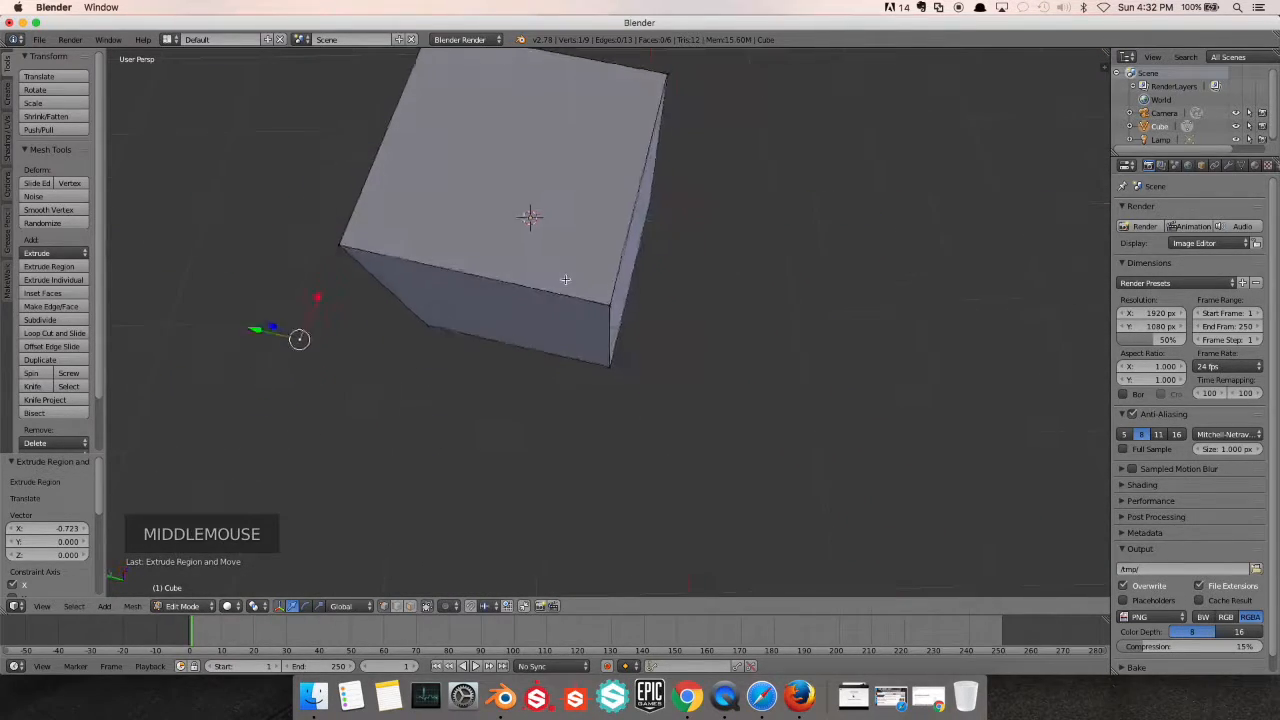
Select the two top vertices on the cube's -Y side, extrude them outward and cancel the move
scroll(597, 304, up, 1)
right_click(601, 306)
shift+scroll(683, 274, up, 1)
shift+scroll(683, 274, down, 1)
shift+middle_drag(683, 274, 628, 314)
shift+scroll(586, 420, down, 1)
shift+right_click(583, 168)
key(e)
key(e)
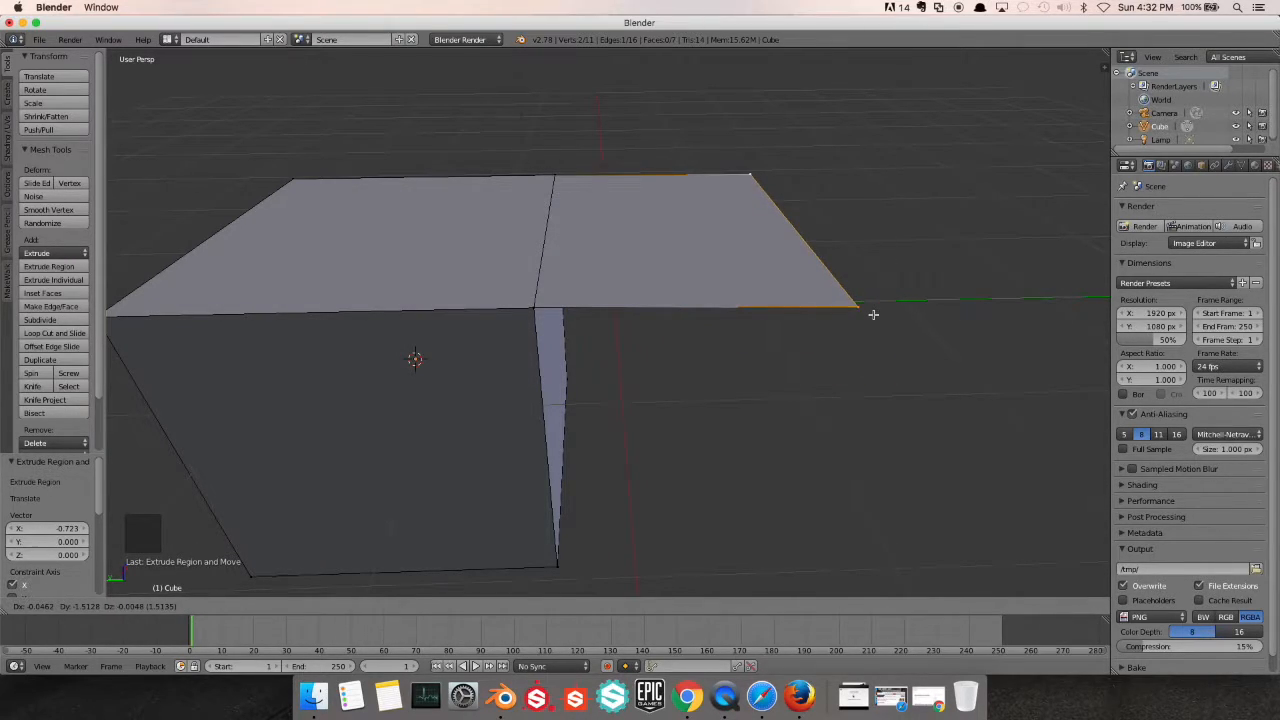
right_click(873, 315)
Select the four corner vertices of the cube's top face, extrude them and cancel the move
scroll(694, 294, up, 1)
middle_drag(690, 294, 631, 301)
scroll(470, 309, down, 3)
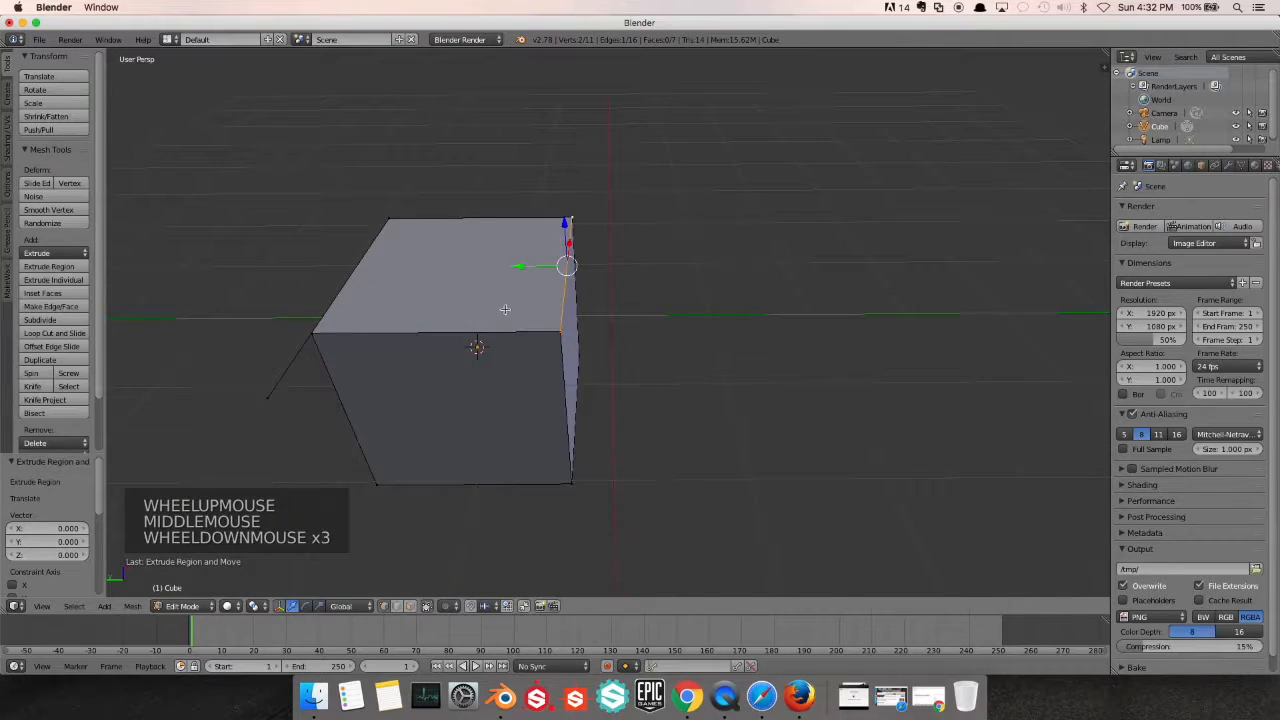
key(a)
shift+right_click(312, 332)
shift+right_click(573, 328)
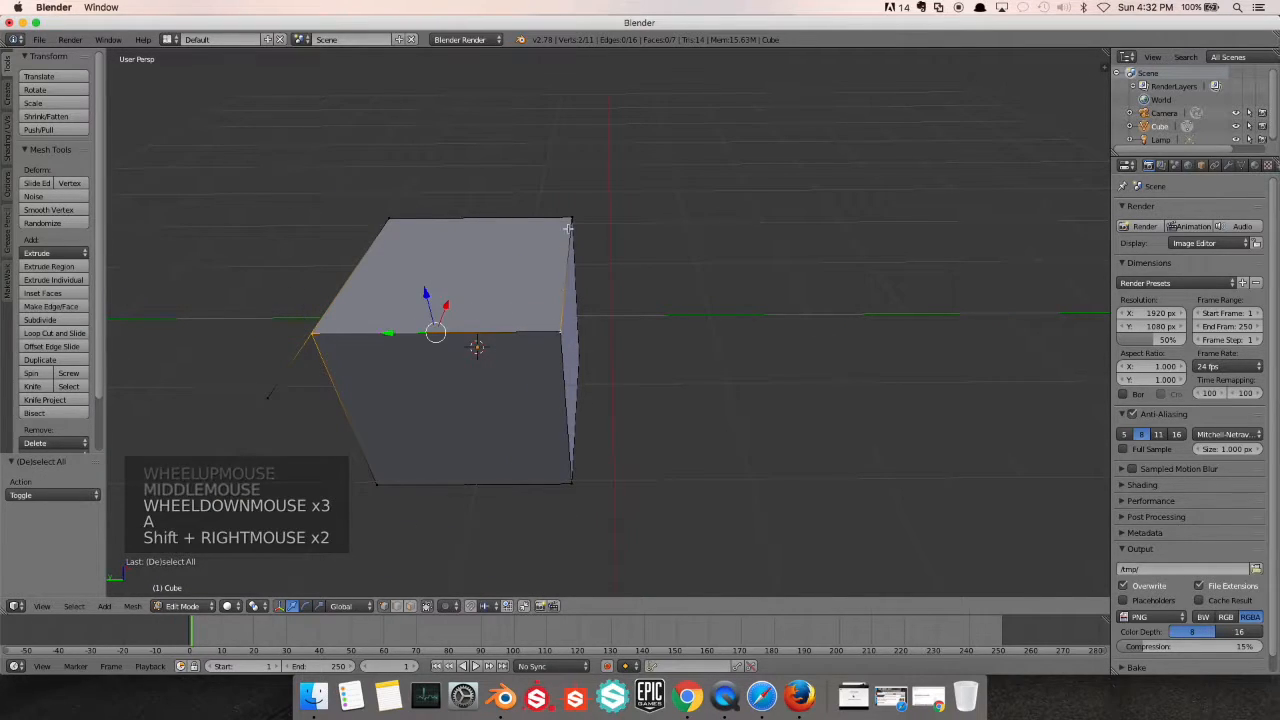
shift+right_click(577, 216)
shift+right_click(388, 216)
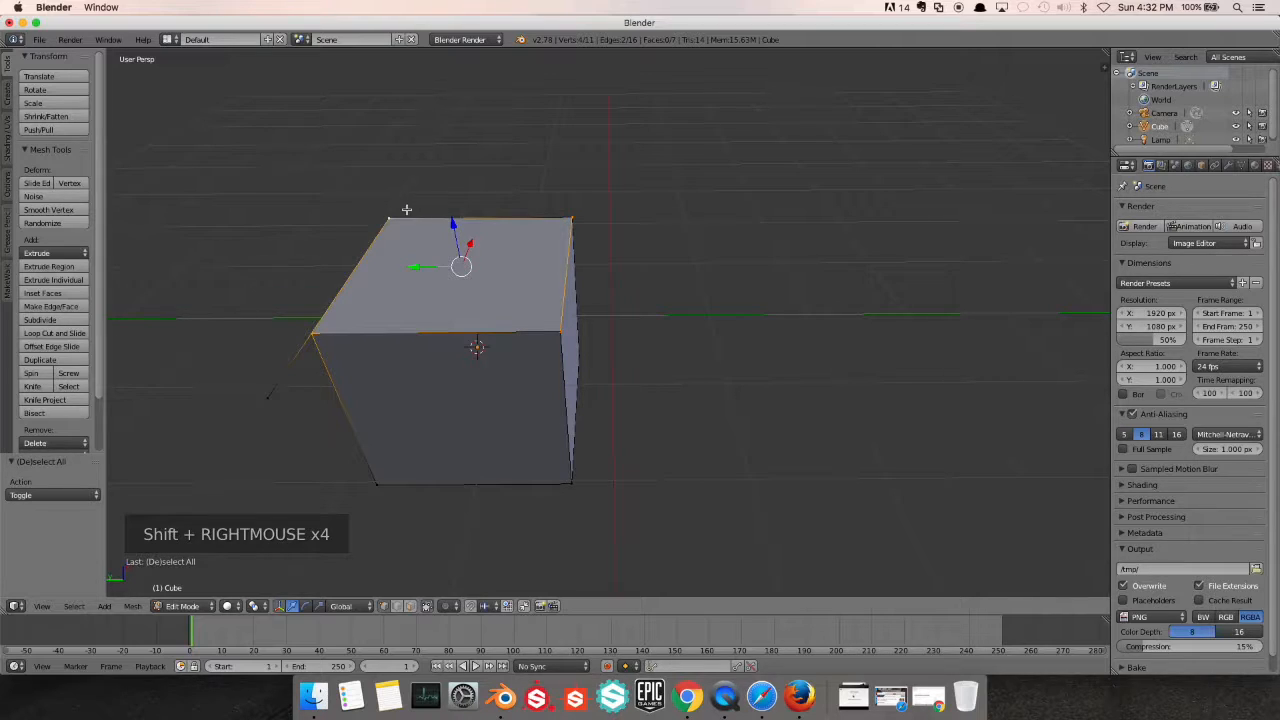
key(e)
key(Escape)
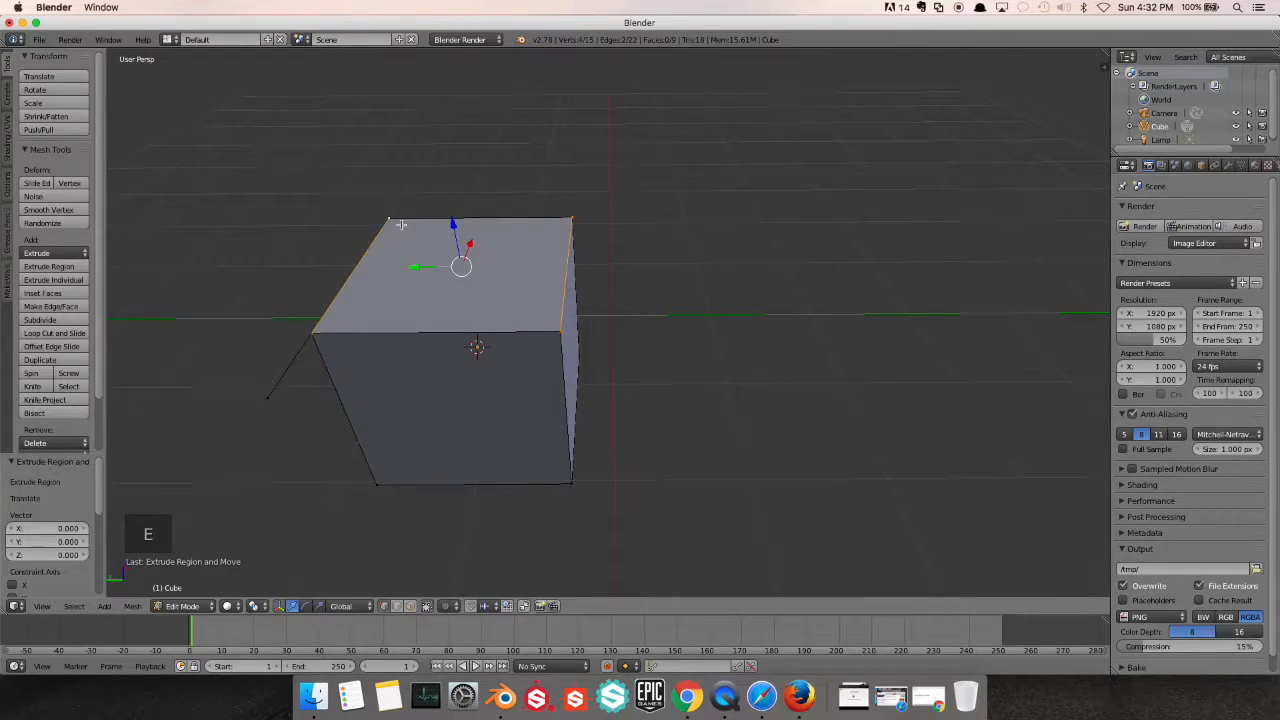
Reselect the four corner vertices of the cube's top face one after another
key(x)
right_click(388, 215)
shift+right_click(577, 219)
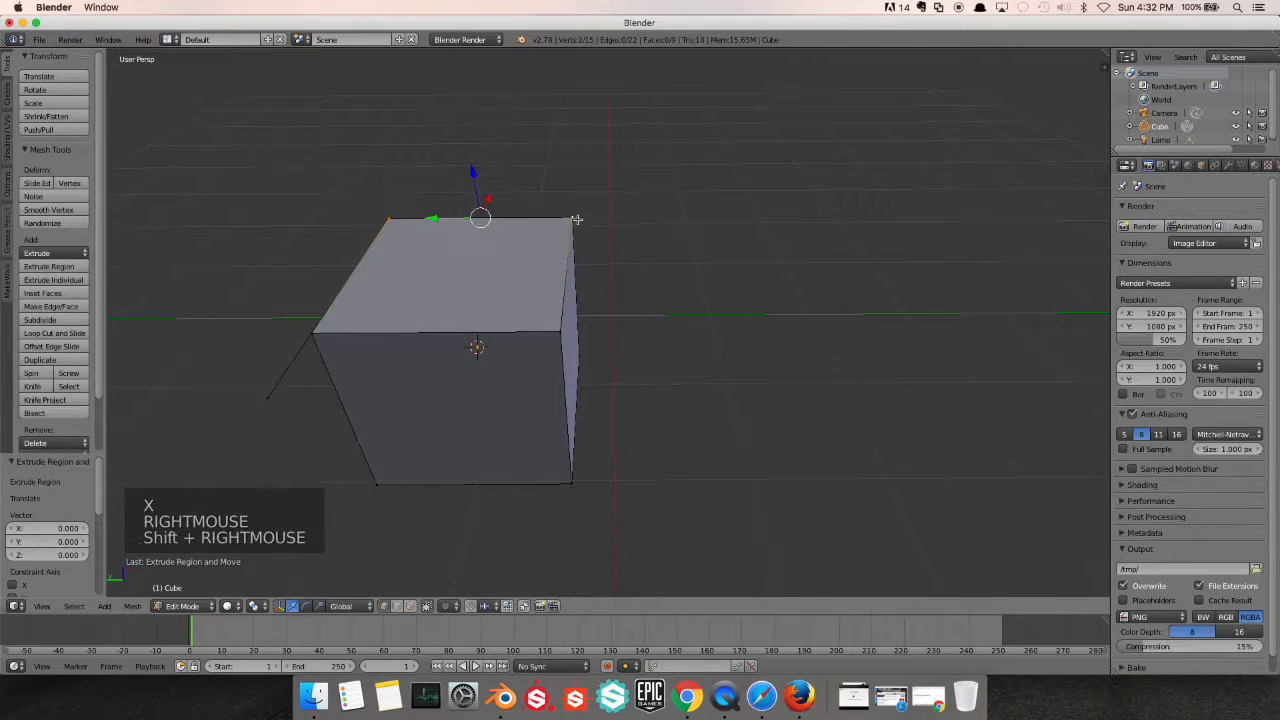
shift+right_click(560, 331)
shift+right_click(309, 331)
key(Escape)
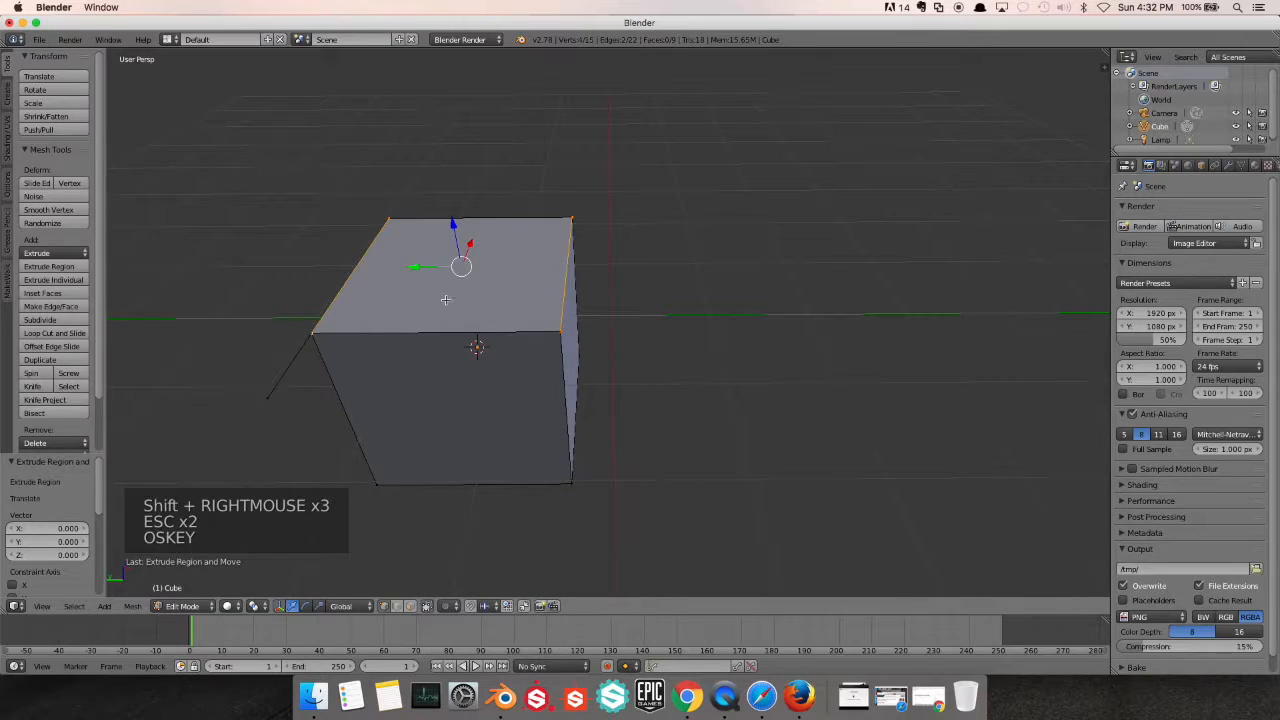
Undo the earlier selections and vertex extrusions until only the original eight-vertex cube is left
key(super+z)
key(super+z)
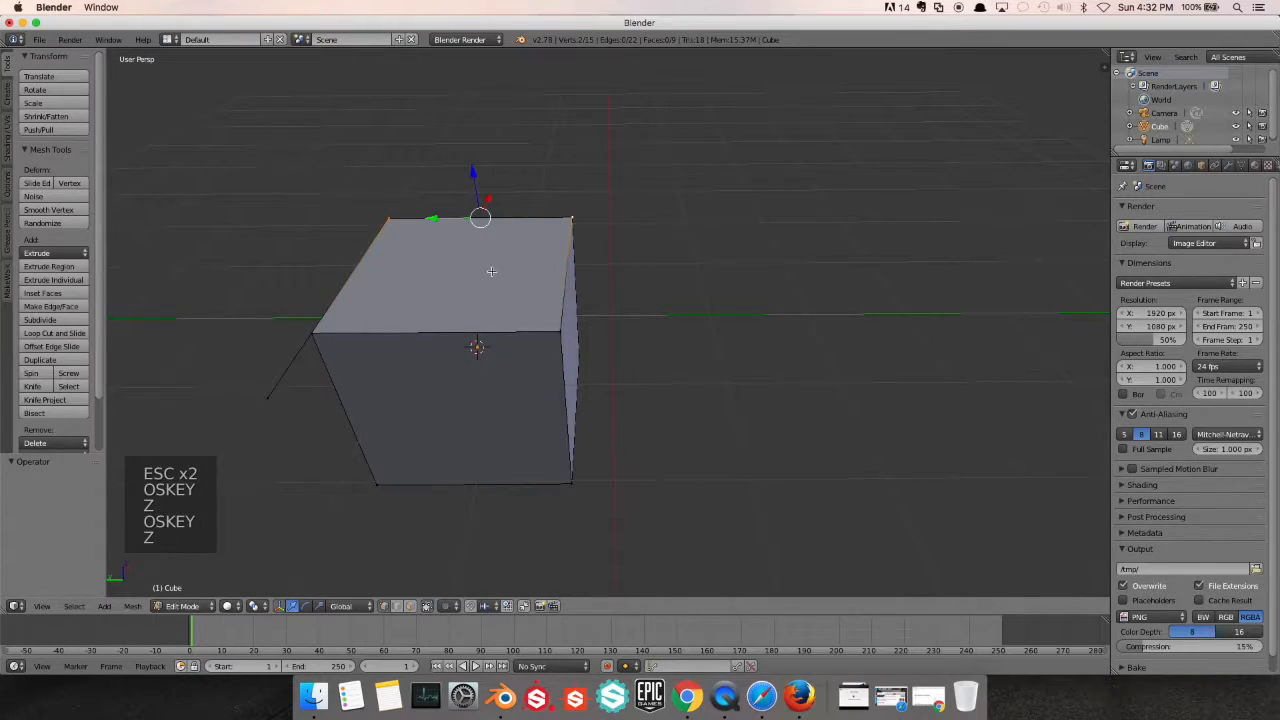
click(572, 218)
scroll(540, 334, up, 2)
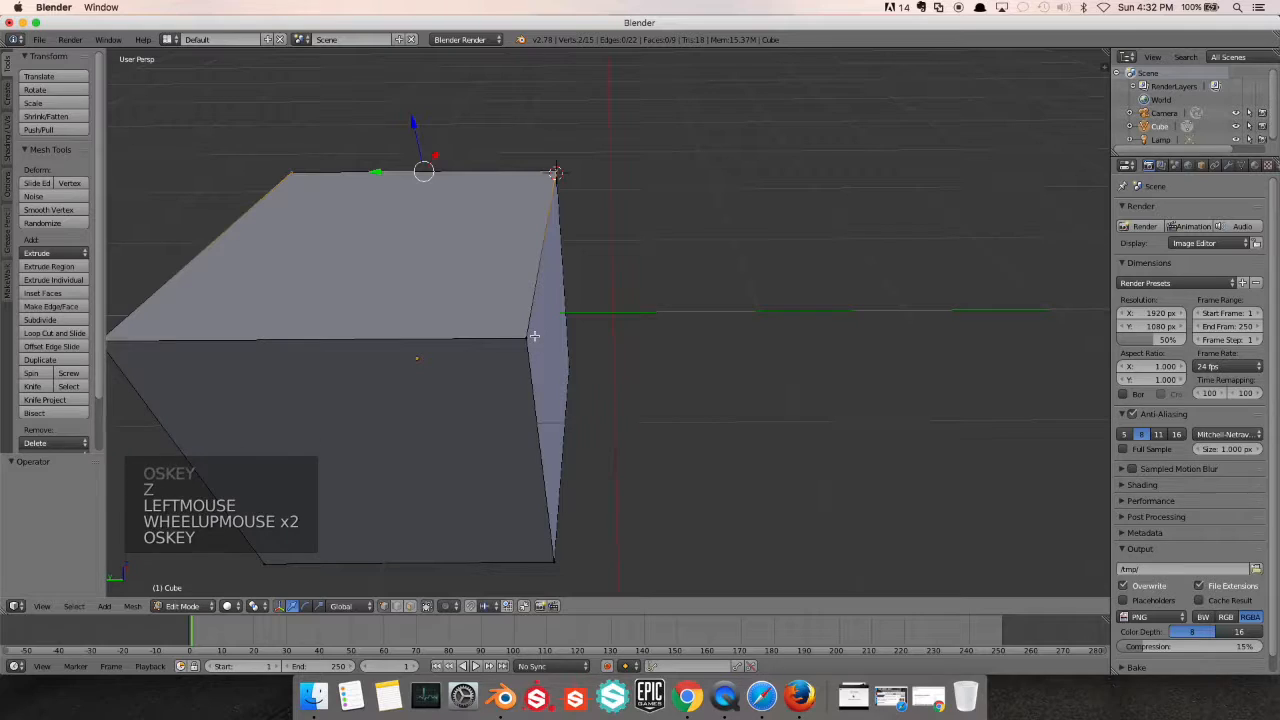
key(super+z)
key(super+z)
key(super+z)
key(super+z)
key(super+z)
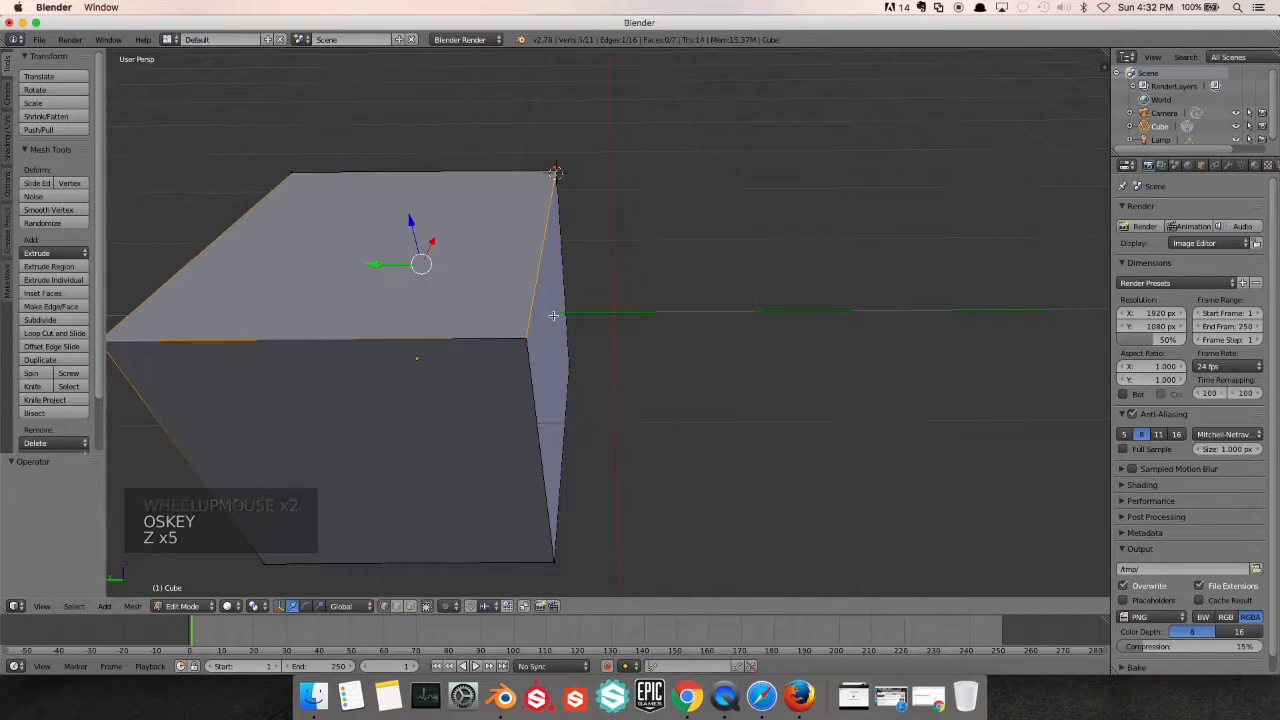
key(super+z)
key(super+z)
key(super+z)
key(super+z)
key(super+z)
key(super+z)
key(super+z)
key(super+z)
key(super+z)
key(super+z)
key(super+z)
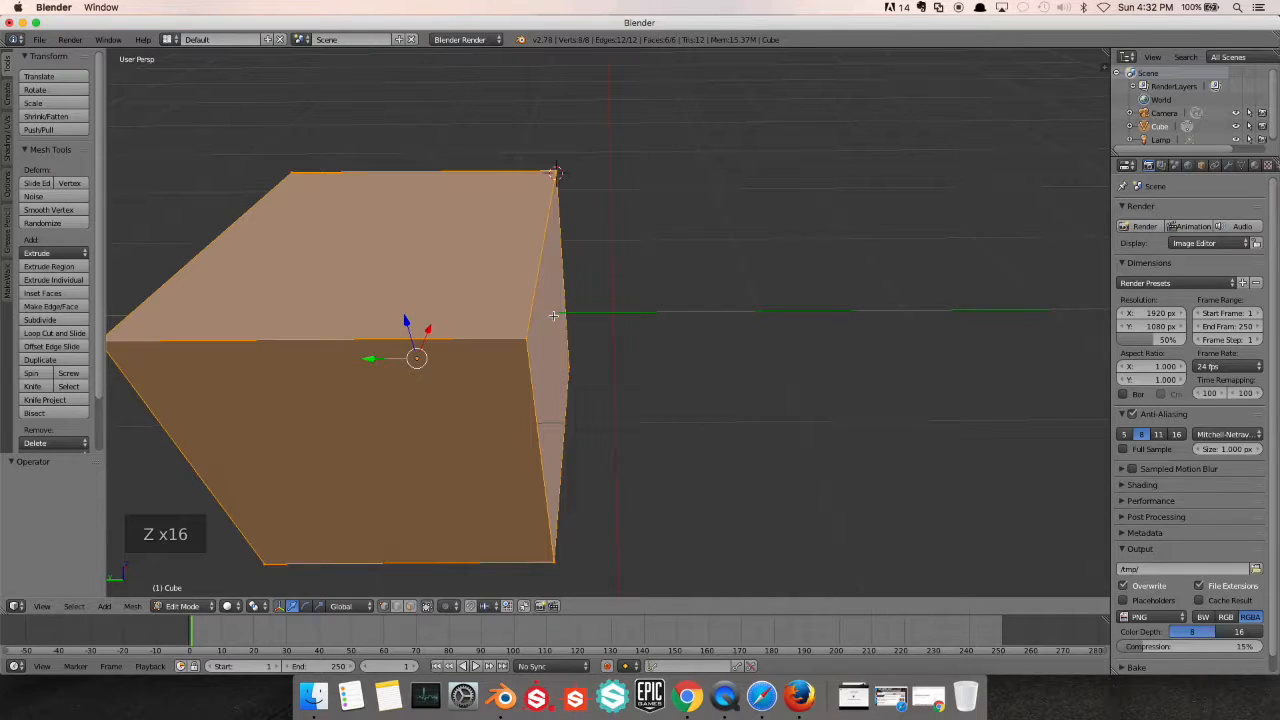
Select the four corner vertices of the cube's top face and extrude them about 0.771 upward along Z
scroll(553, 314, down, 2)
key(a)
right_click(310, 333)
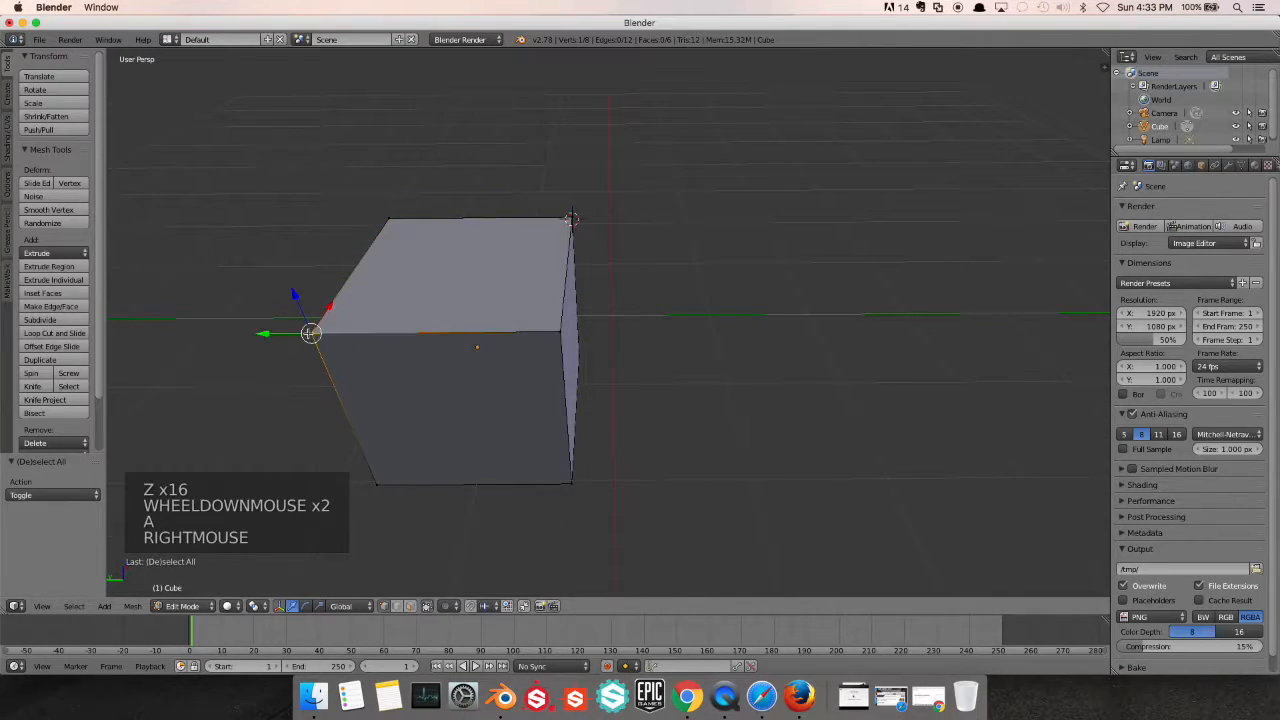
shift+right_click(562, 332)
shift+right_click(569, 218)
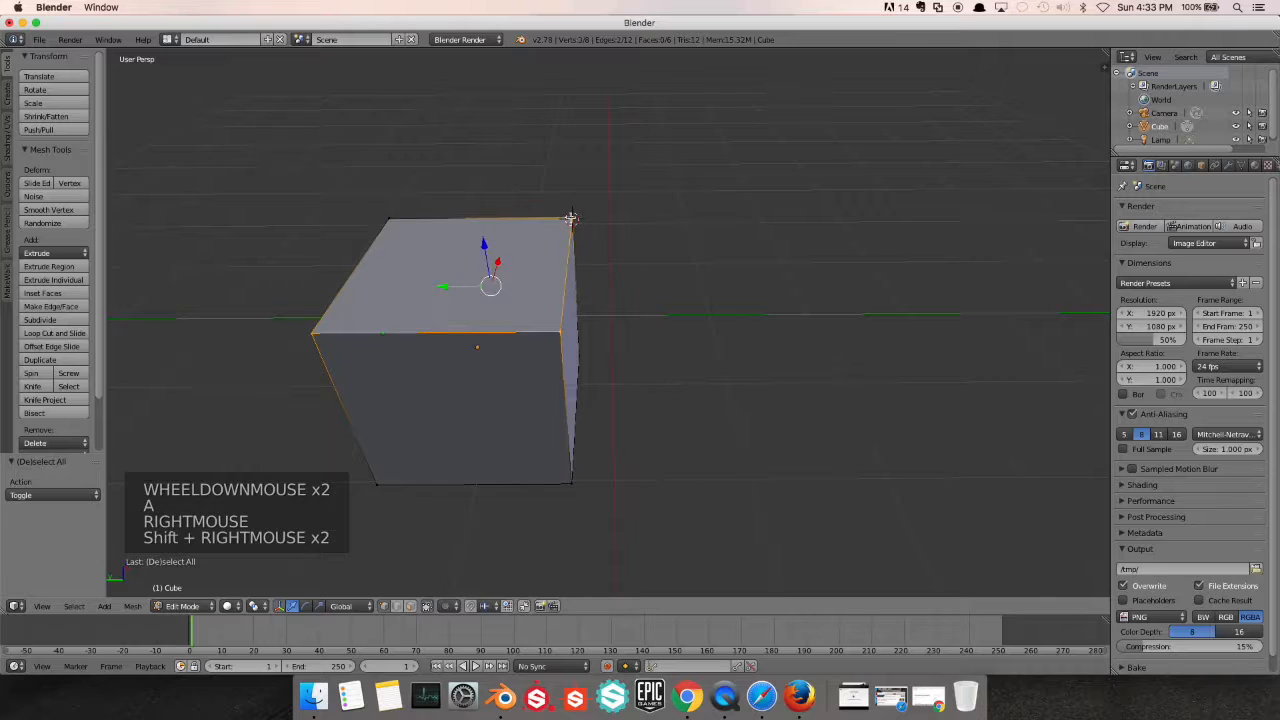
shift+right_click(392, 218)
key(e)
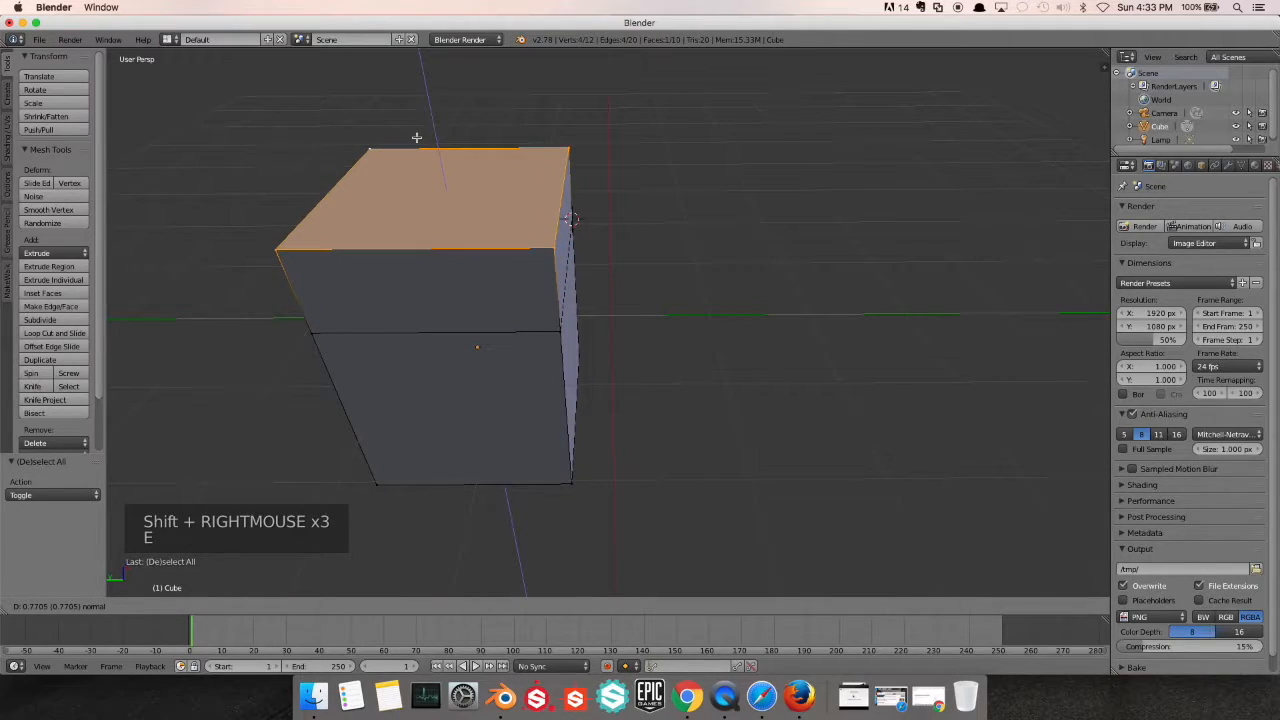
click(414, 134)
Examine the extruded upper section of the block from above and from several sides
scroll(567, 267, up, 1)
middle_drag(567, 267, 545, 235)
scroll(514, 228, up, 1)
scroll(514, 228, down, 2)
shift+scroll(545, 235, down, 1)
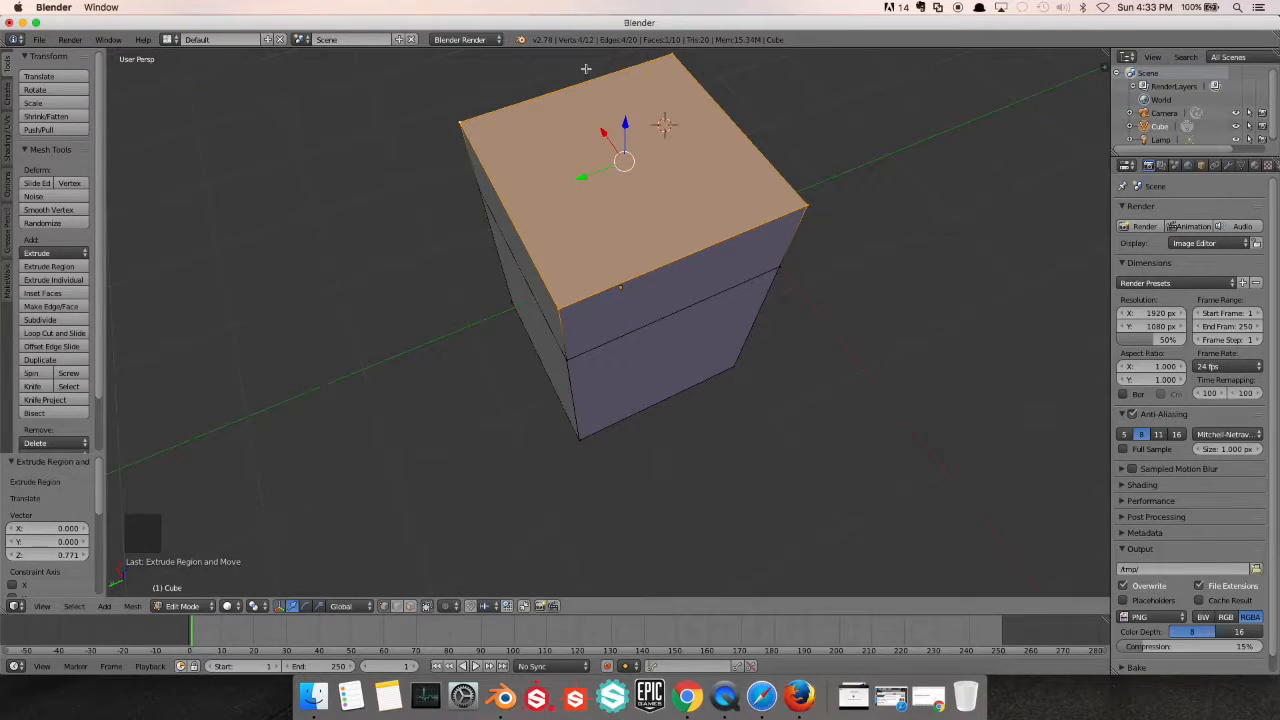
scroll(618, 229, down, 1)
middle_click(618, 229)
scroll(618, 229, down, 1)
shift+middle_drag(618, 229, 491, 294)
Extrude the top corner vertex on the block's -X, -Y corner about -1.075 along the X axis
right_click(427, 286)
scroll(427, 286, up, 1)
scroll(446, 314, up, 2)
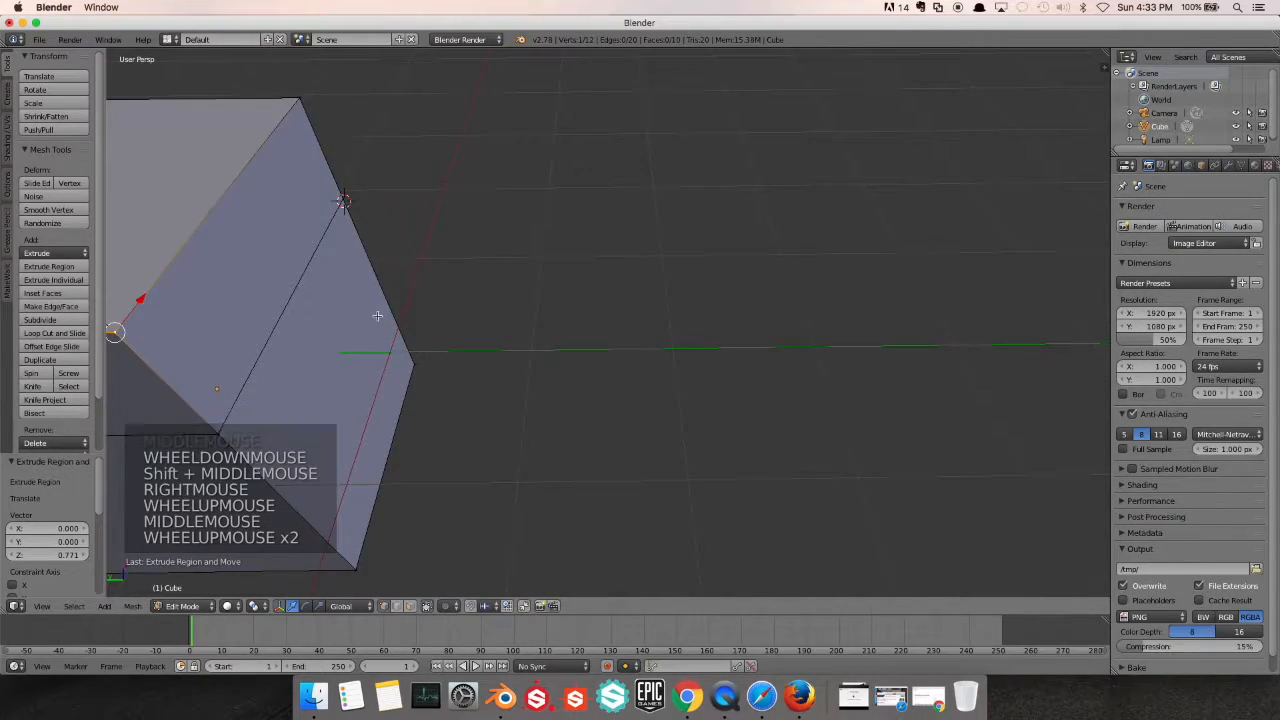
shift+middle_drag(377, 314, 539, 319)
scroll(539, 319, down, 2)
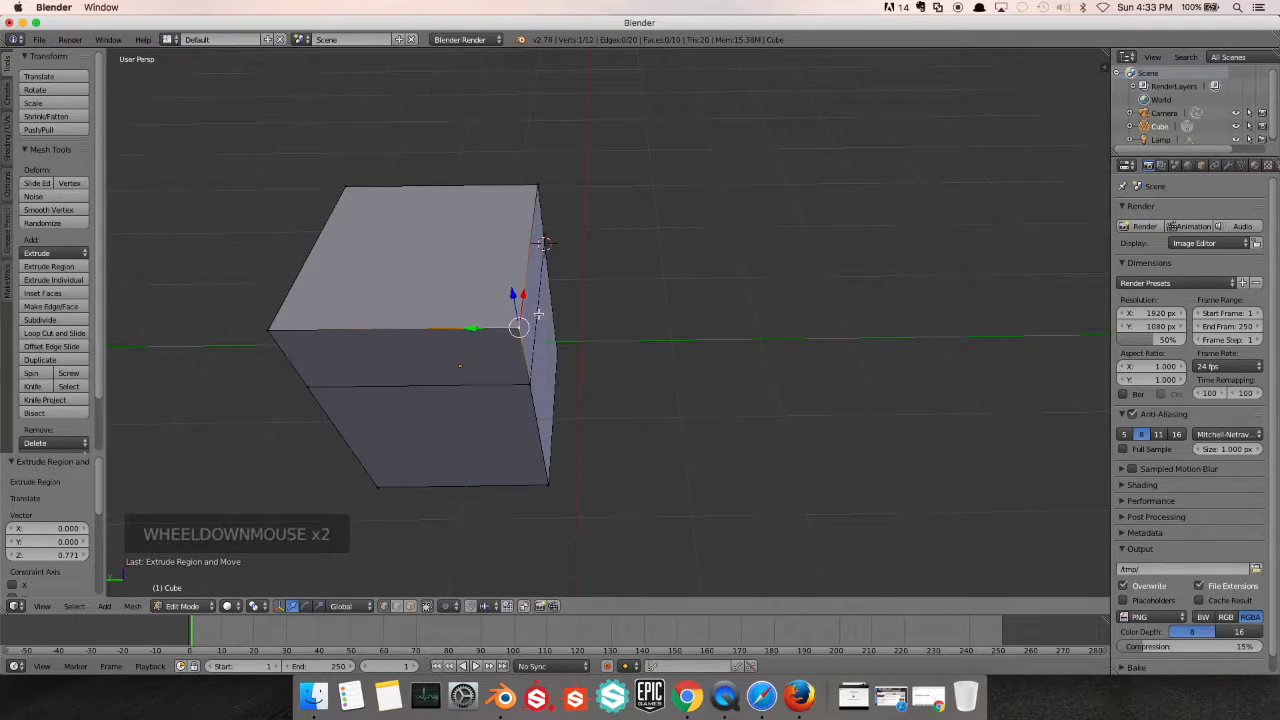
key(e)
key(x)
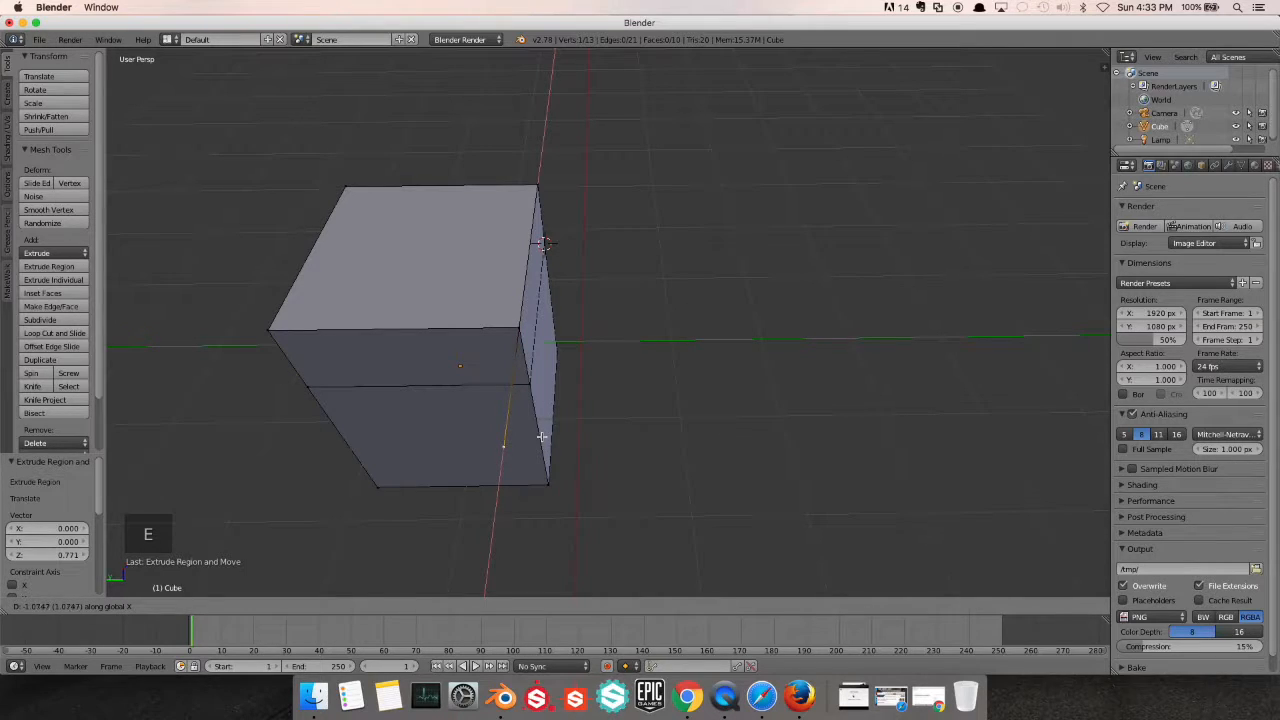
click(541, 436)
Select the two top corner vertices on the -X side and the extruded vertex, and fill a triangular face between them
right_click(268, 333)
scroll(268, 333, up, 1)
middle_drag(268, 333, 352, 350)
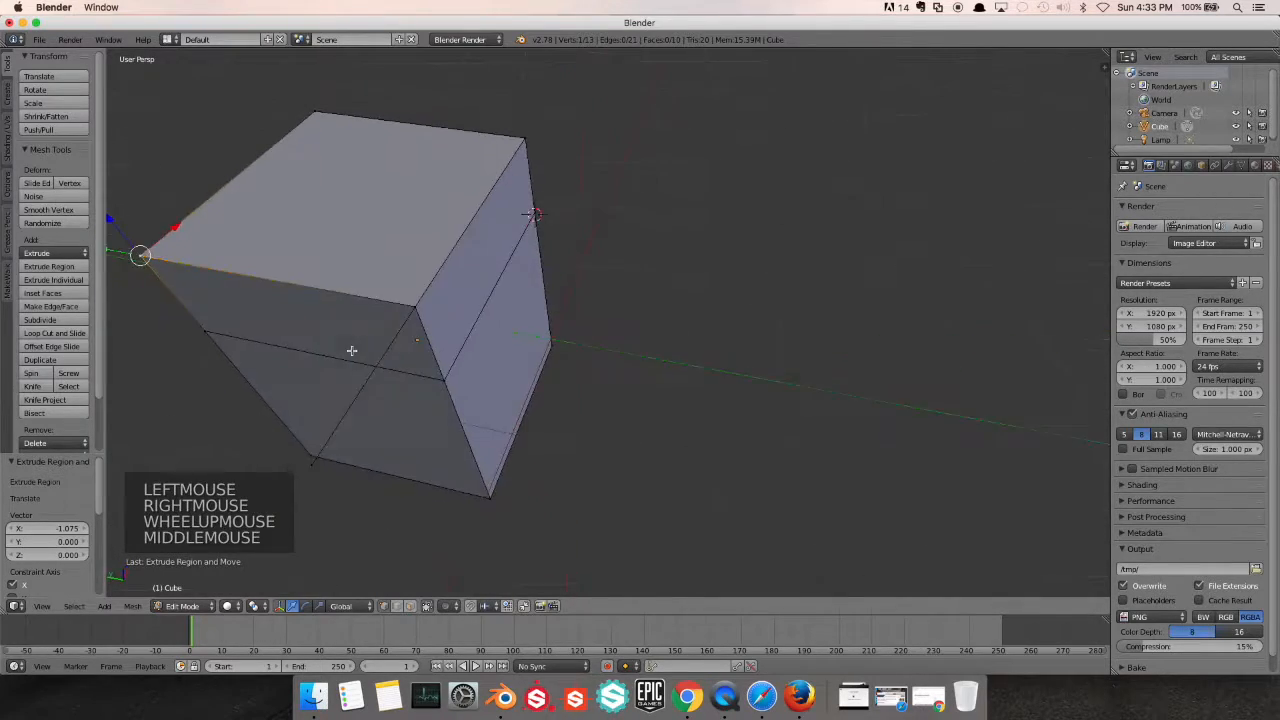
scroll(352, 350, up, 1)
shift+right_click(297, 295)
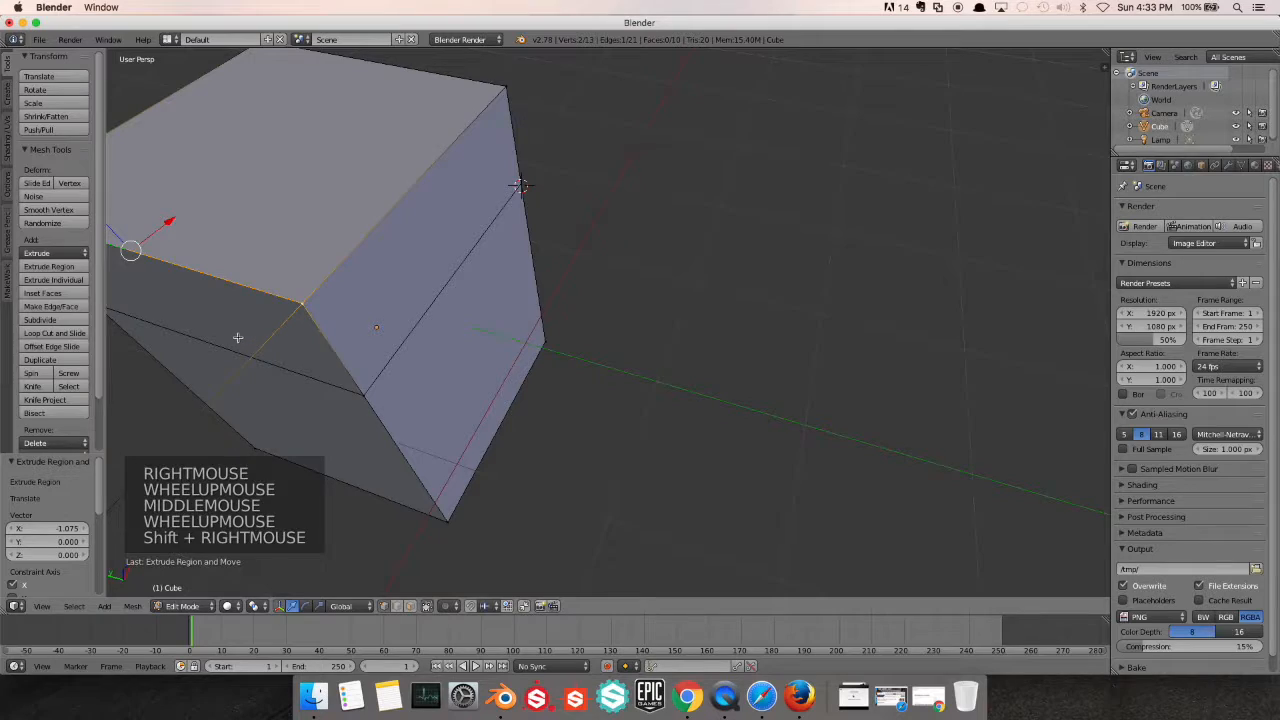
shift+scroll(237, 334, up, 1)
shift+middle_drag(420, 320, 480, 289)
middle_drag(686, 363, 497, 440)
scroll(497, 440, up, 1)
scroll(465, 464, down, 2)
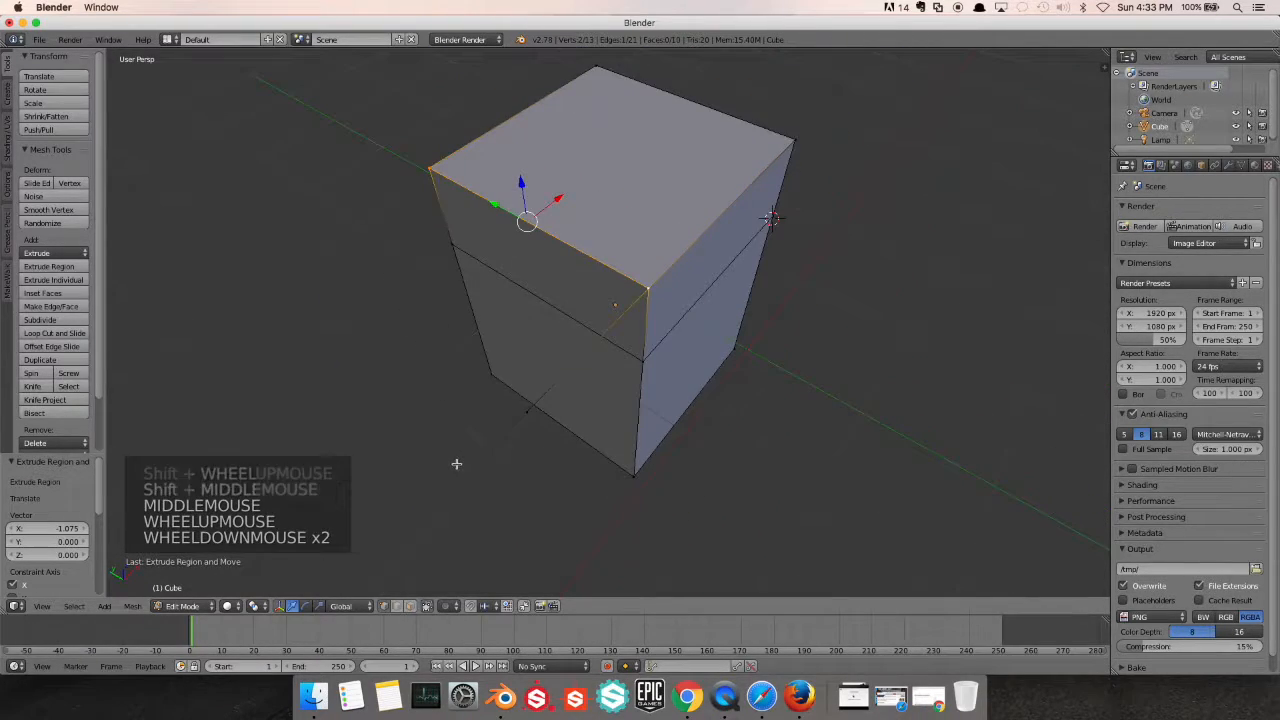
shift+right_click(528, 410)
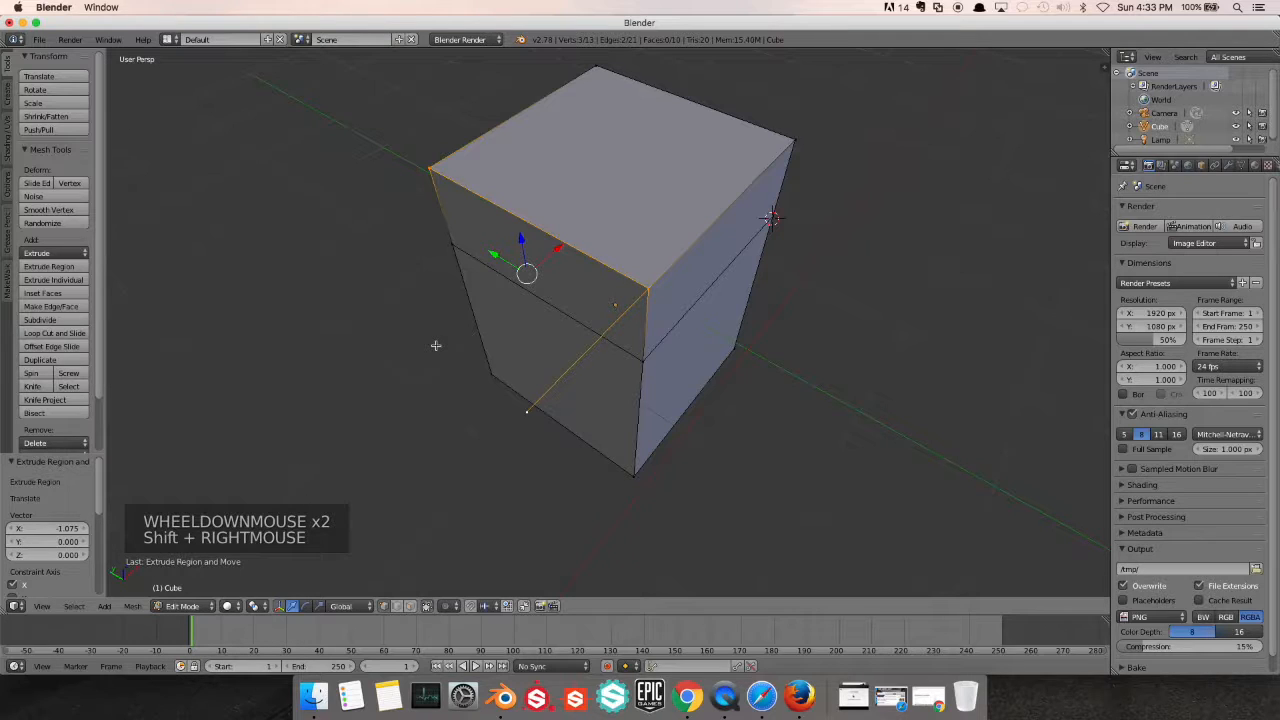
key(f)
scroll(431, 334, up, 2)
middle_drag(431, 334, 503, 306)
scroll(422, 323, up, 1)
scroll(422, 323, down, 3)
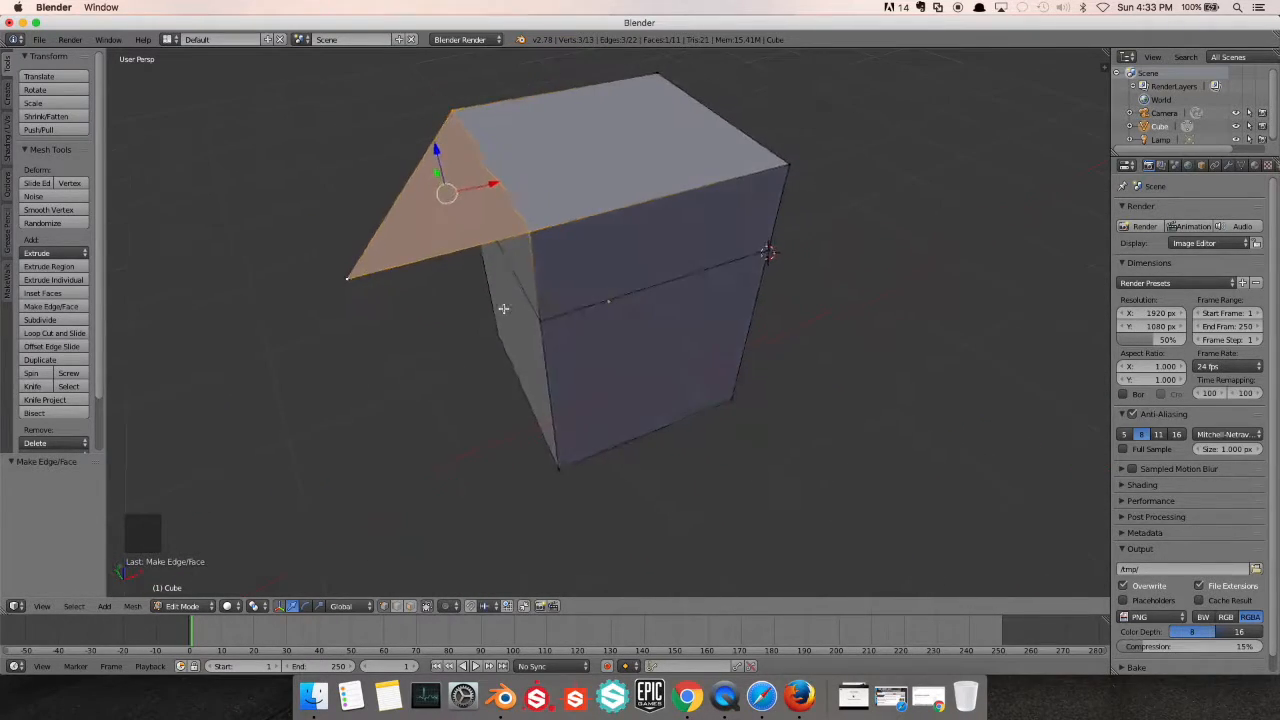
In face select mode, select the top face and the adjoining triangle and merge them into one face
scroll(499, 307, down, 2)
key(a)
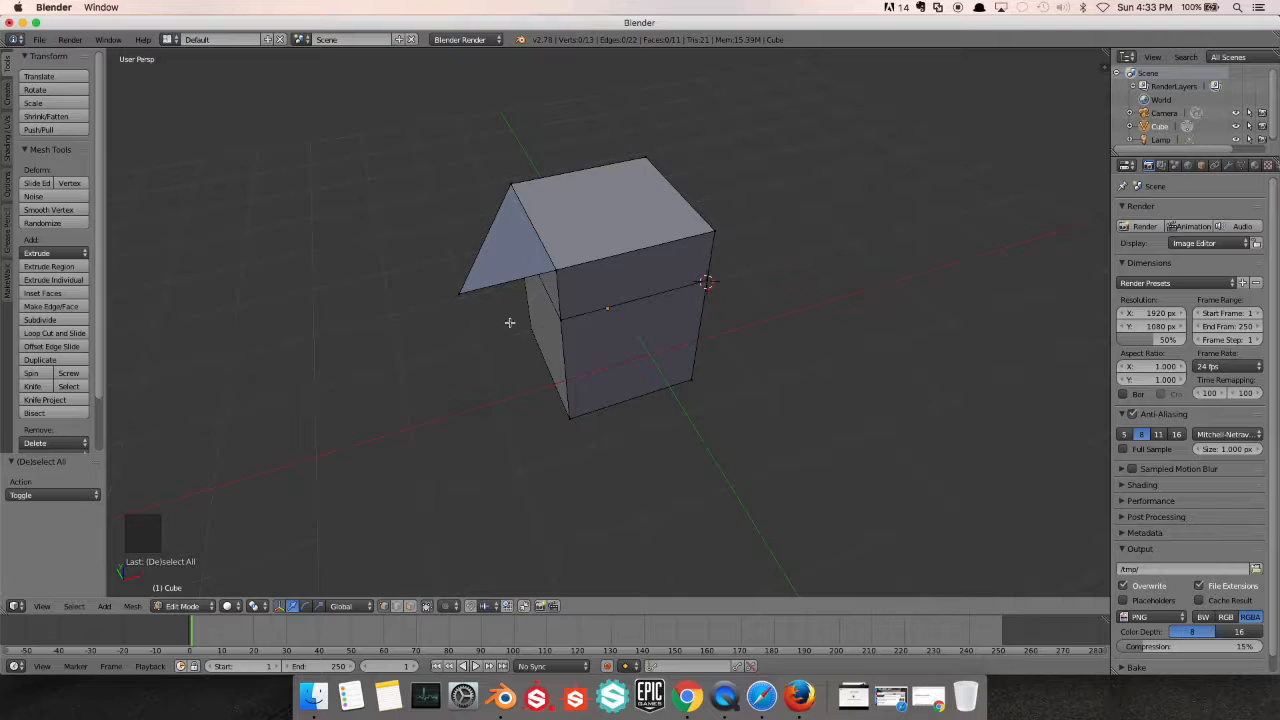
click(410, 606)
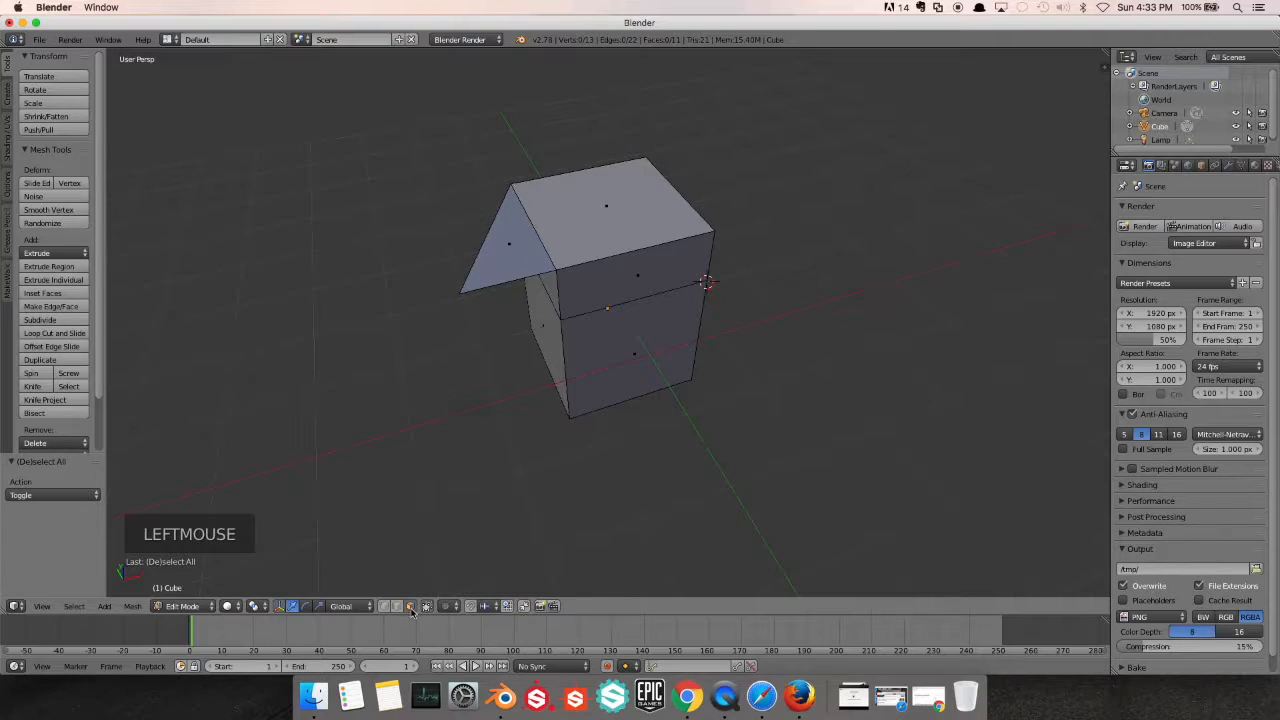
right_click(609, 204)
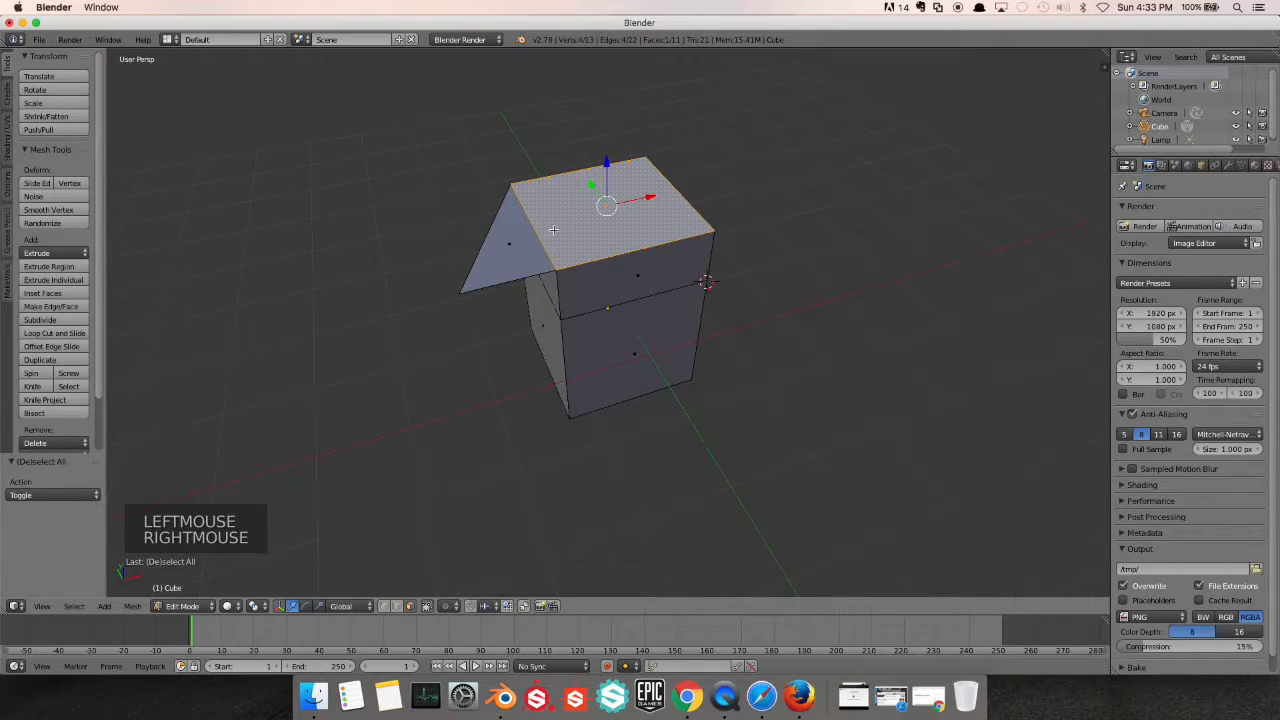
shift+right_click(512, 240)
scroll(514, 240, up, 1)
middle_drag(514, 240, 519, 239)
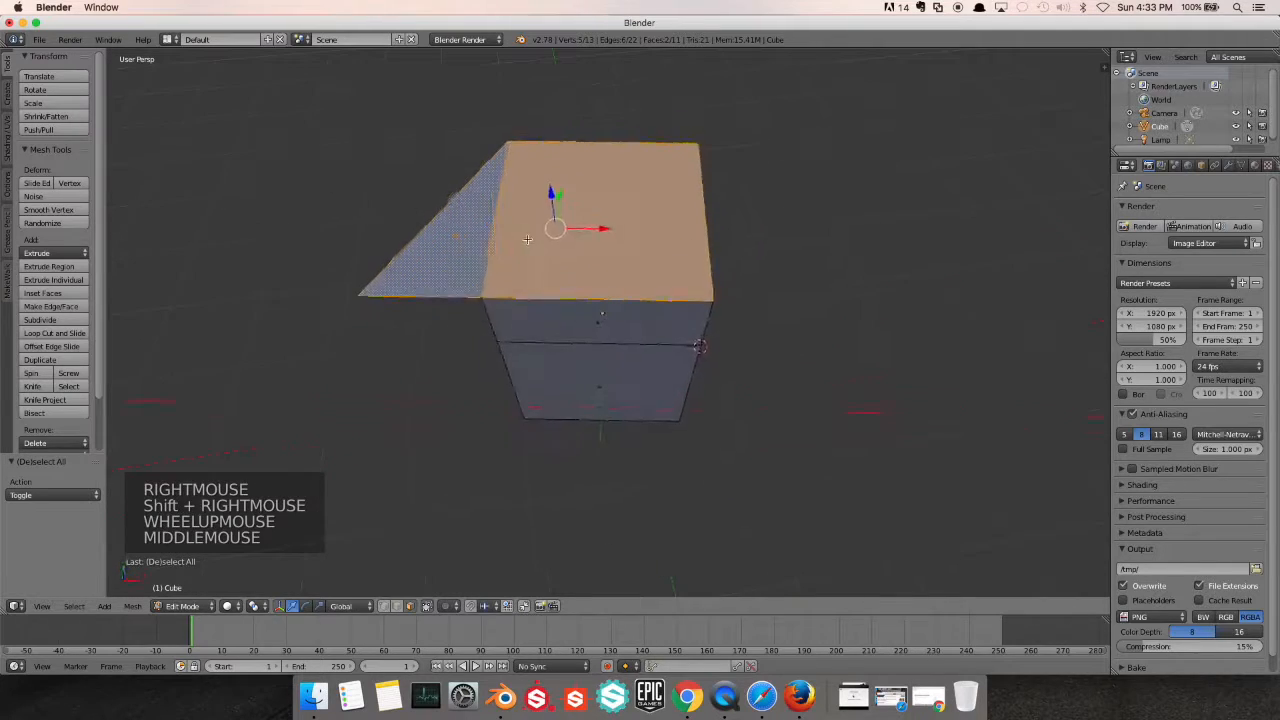
scroll(519, 239, down, 2)
key(f)
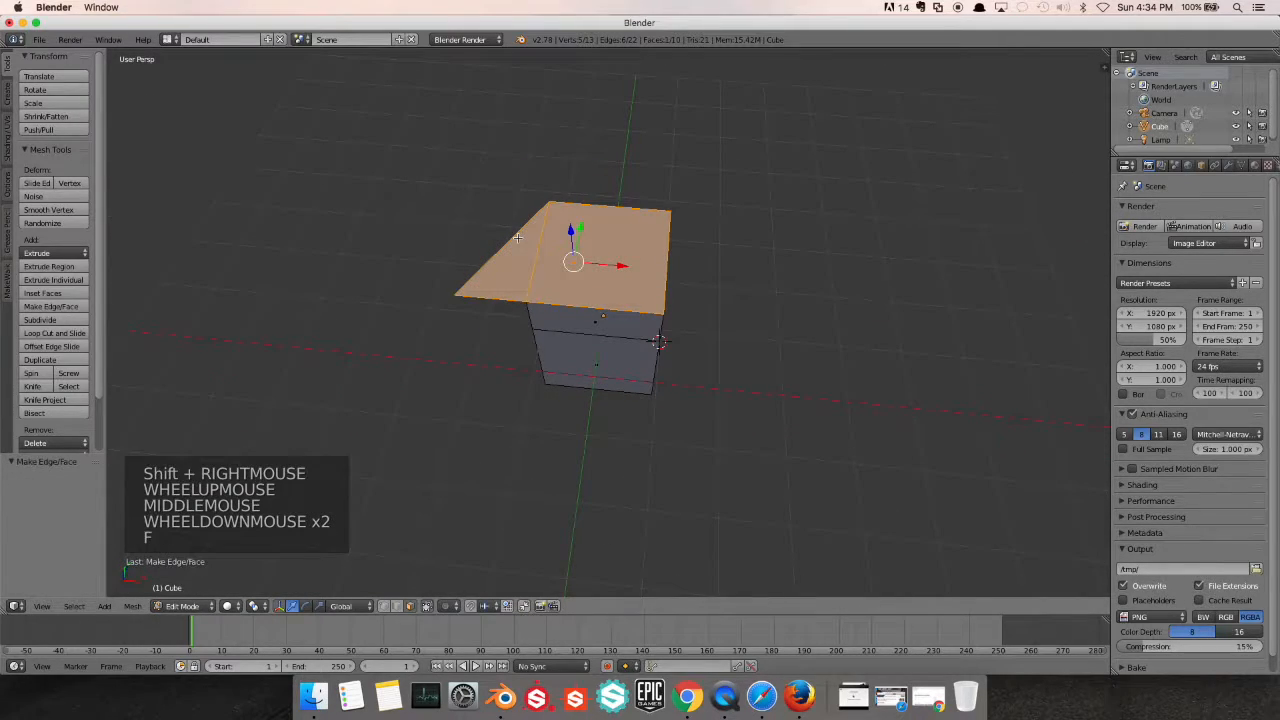
Deselect everything, select the merged top face and examine it from the side
mouse_move(519, 239)
middle_down()
mouse_move(540, 275)
mouse_move(504, 278)
mouse_move(503, 229)
mouse_move(540, 265)
mouse_move(570, 260)
mouse_move(500, 288)
mouse_move(511, 232)
middle_up()
scroll(495, 250, down, 2)
key(a)
scroll(548, 268, up, 1)
right_click(595, 256)
scroll(546, 237, up, 2)
scroll(515, 240, up, 3)
middle_drag(522, 338, 598, 323)
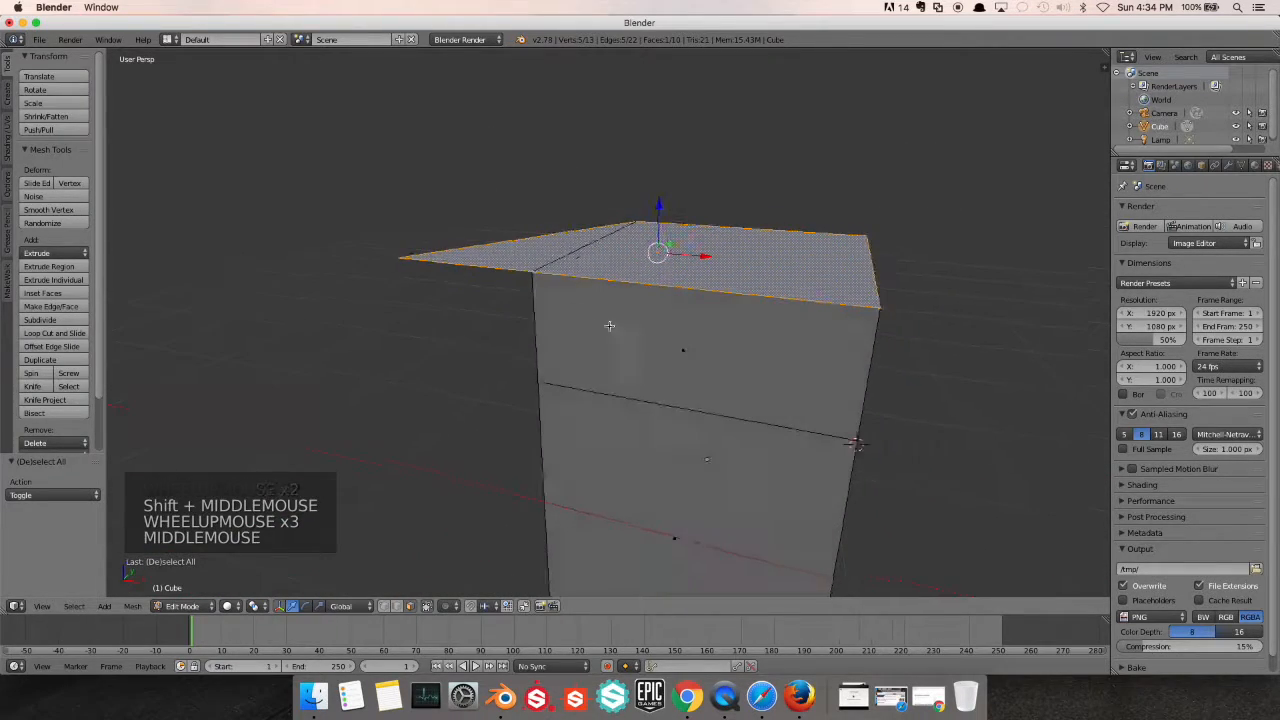
Select the upper and lower faces on the block's -Y side and merge them into one face
right_click(650, 422)
middle_drag(653, 406, 586, 390)
scroll(601, 357, down, 2)
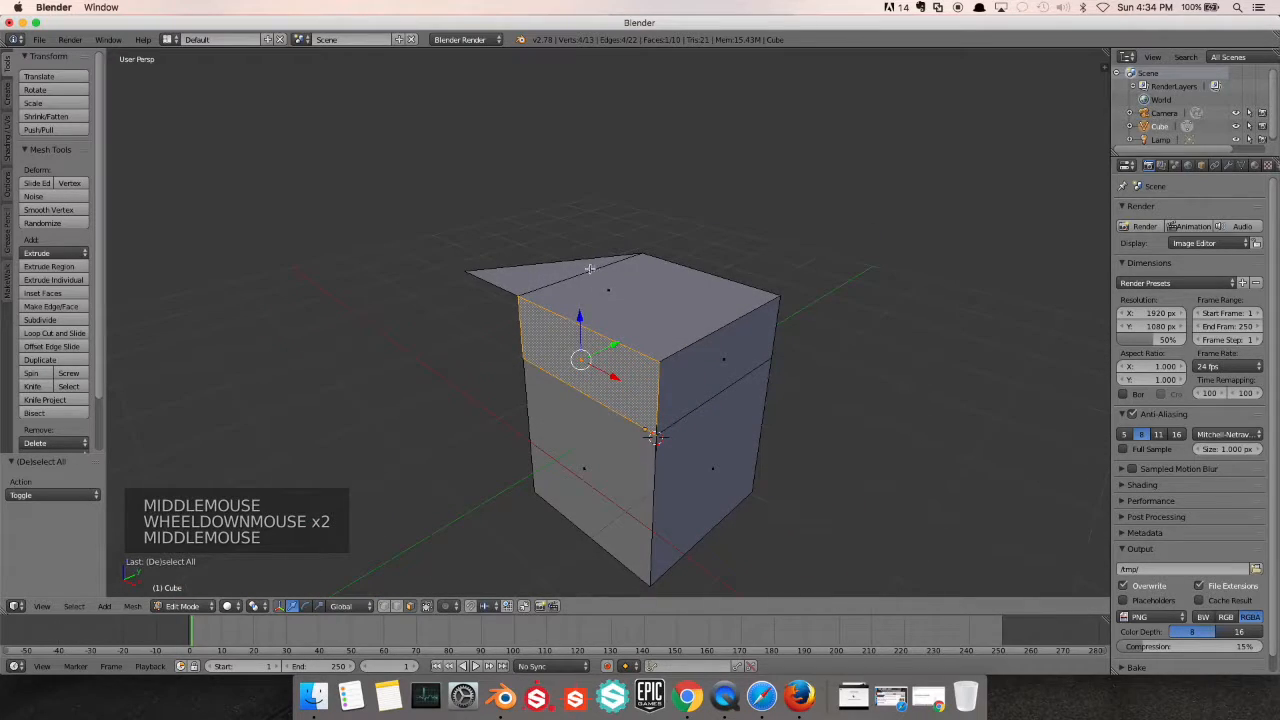
shift+right_click(574, 471)
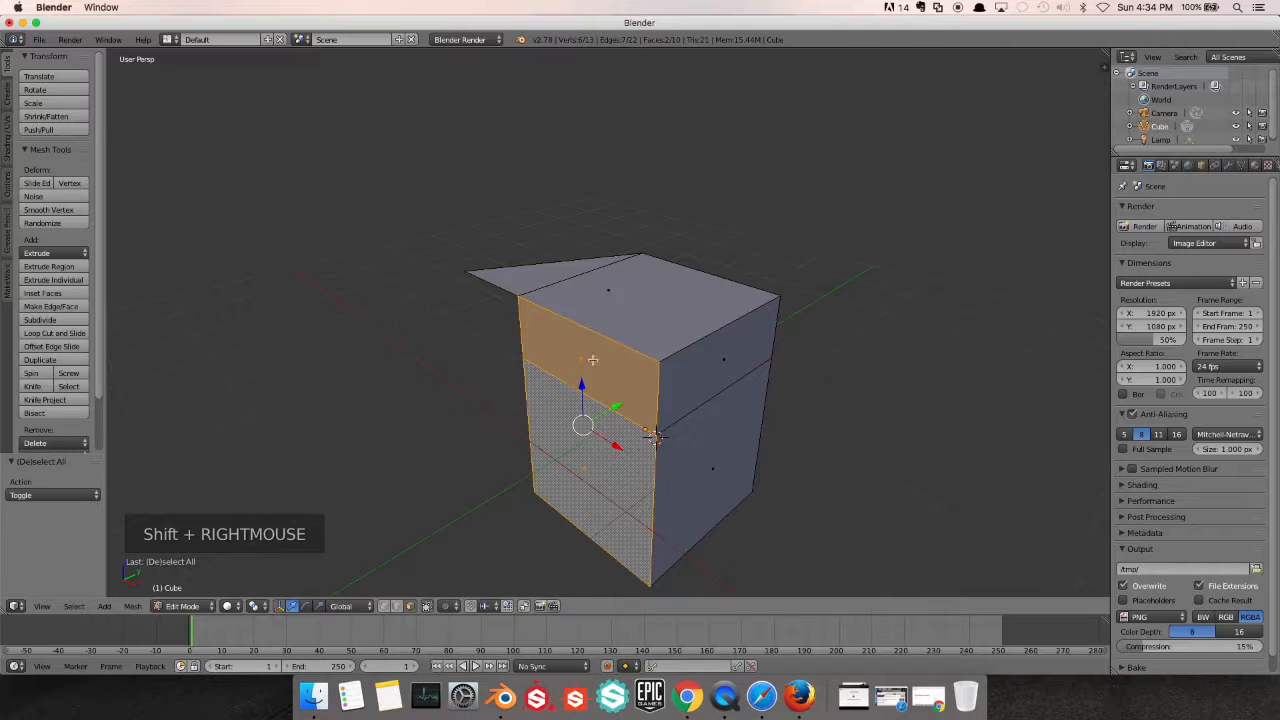
key(f)
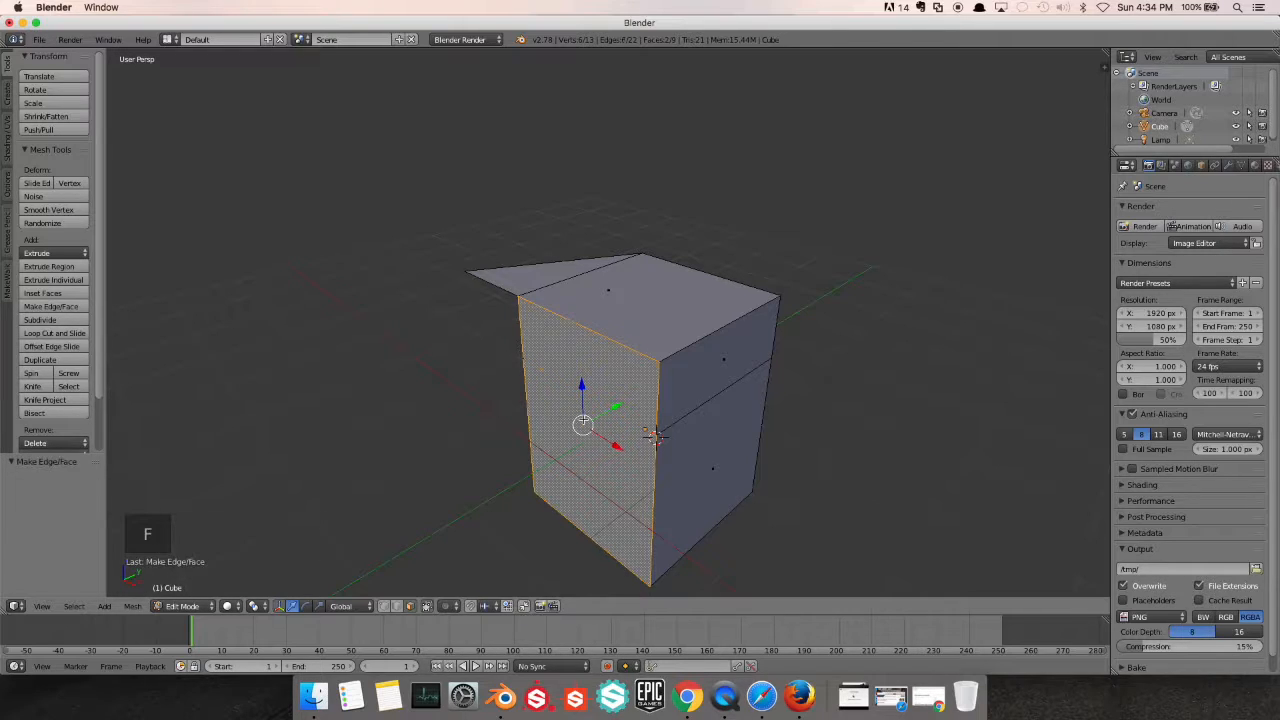
Subdivide the merged face on the block's -Y side with one cut
middle_drag(566, 428, 602, 390)
middle_drag(624, 292, 614, 373)
middle_drag(699, 335, 560, 268)
shift+scroll(640, 308, up, 1)
shift+scroll(640, 308, down, 1)
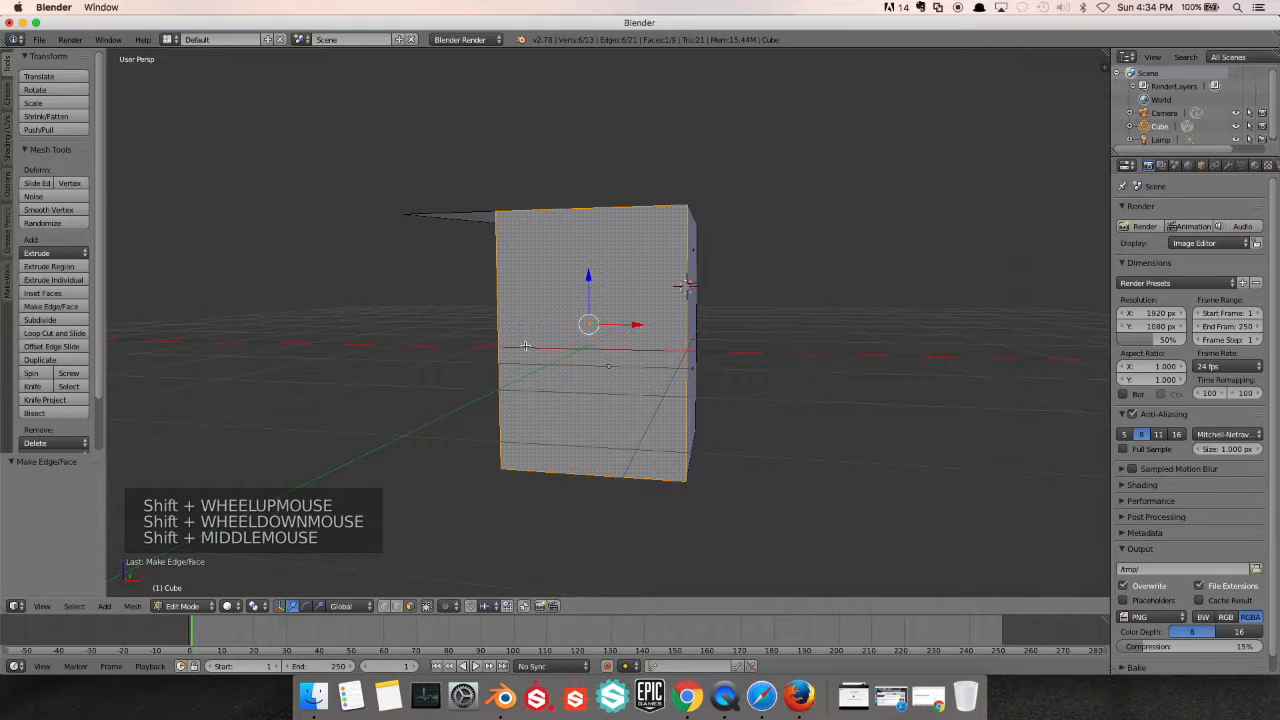
middle_drag(588, 361, 545, 333)
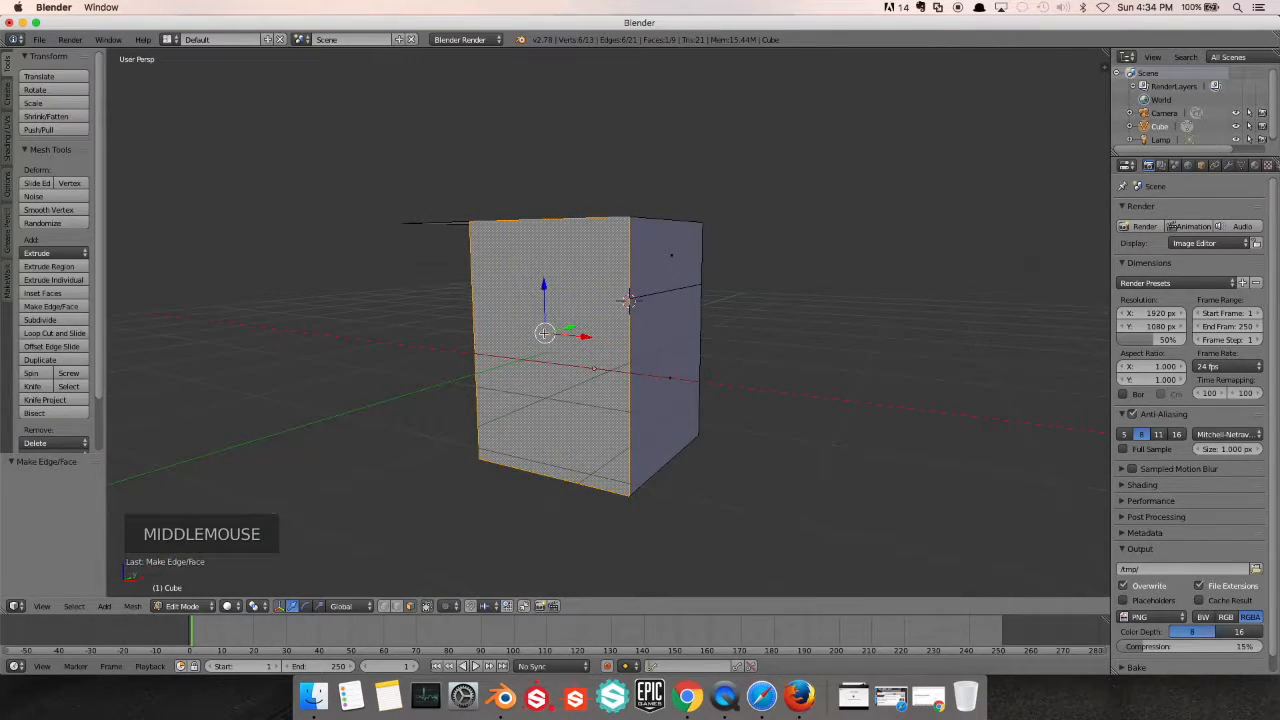
key(w)
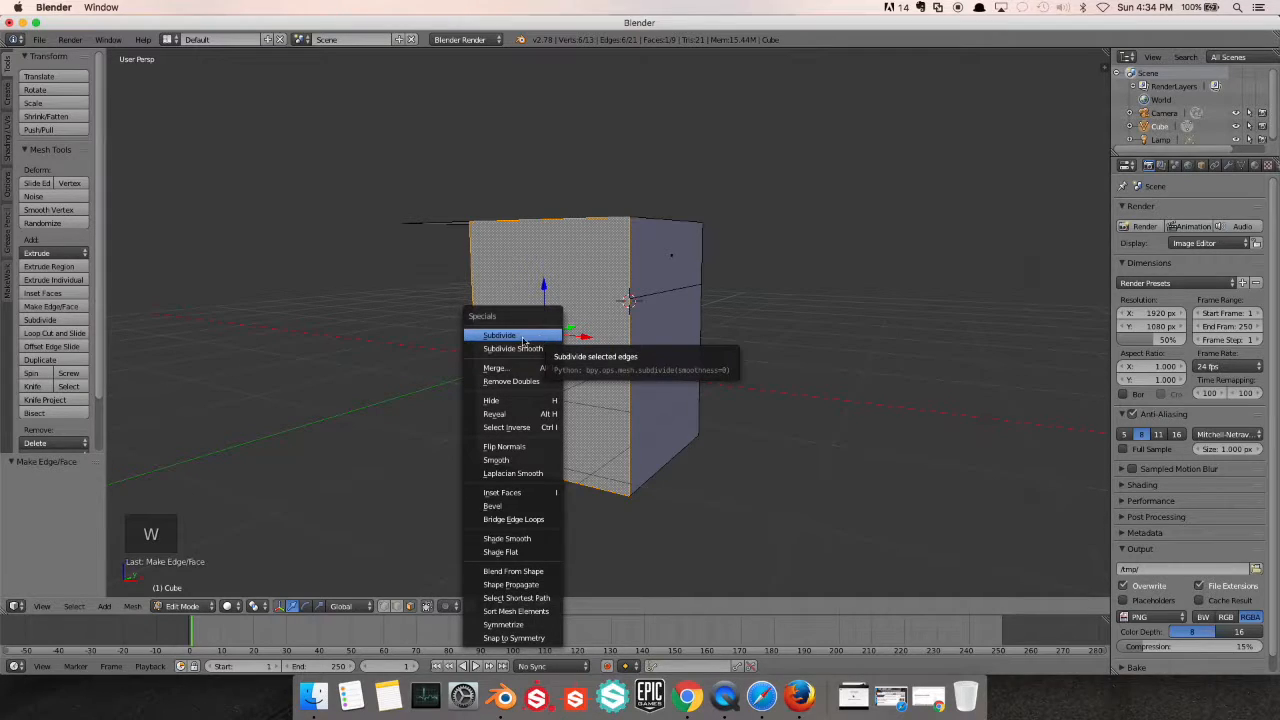
click(503, 335)
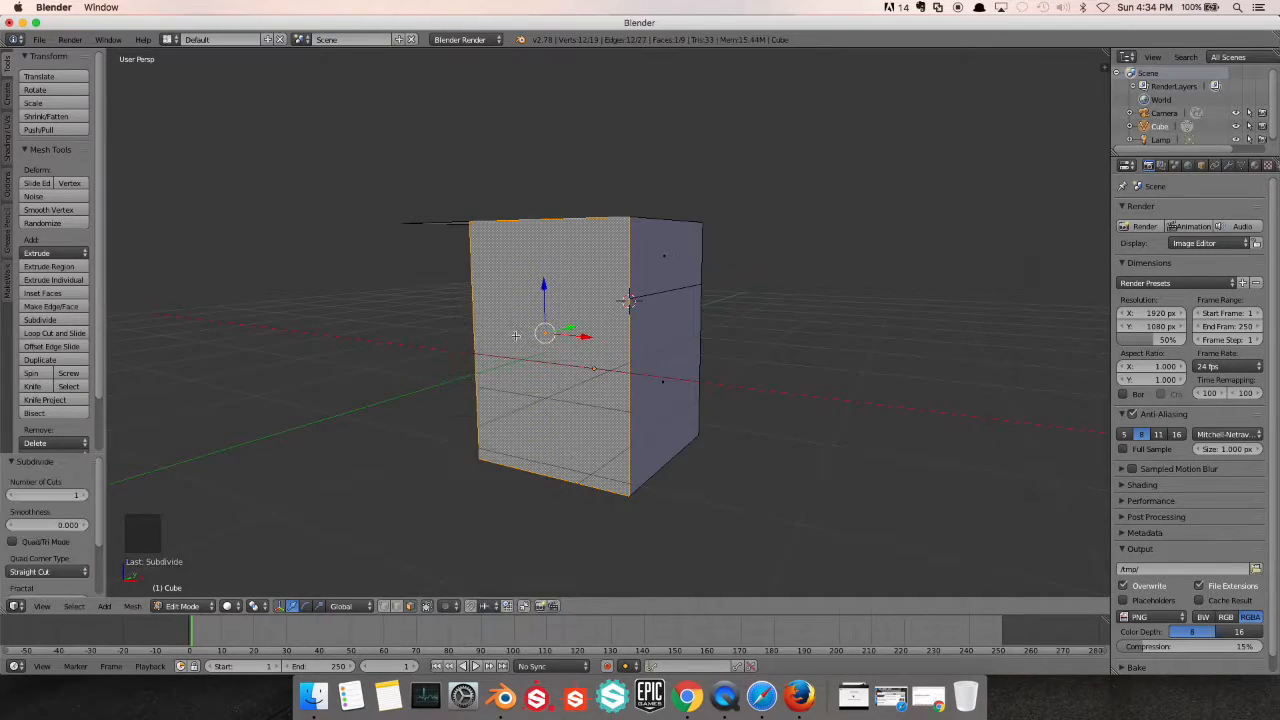
Select the lower face on the block's +X side and subdivide it
middle_drag(630, 300, 497, 327)
scroll(497, 327, down, 2)
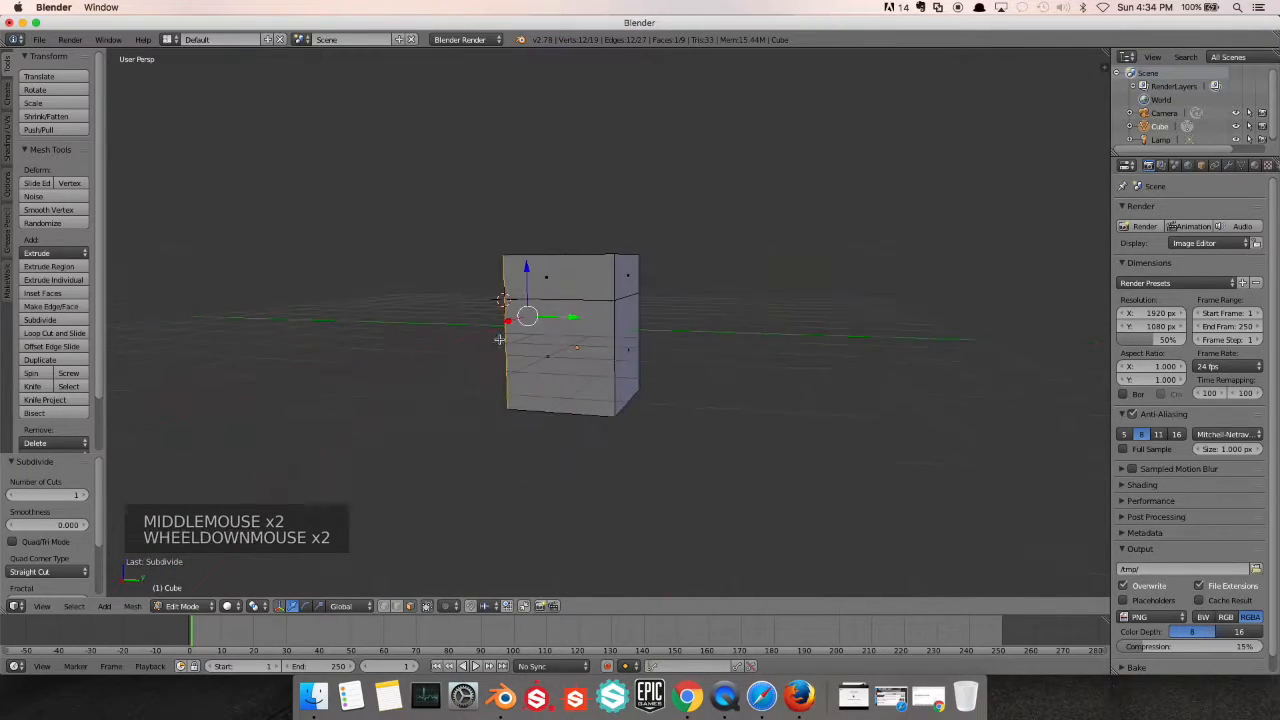
right_click(567, 364)
scroll(567, 364, up, 3)
key(w)
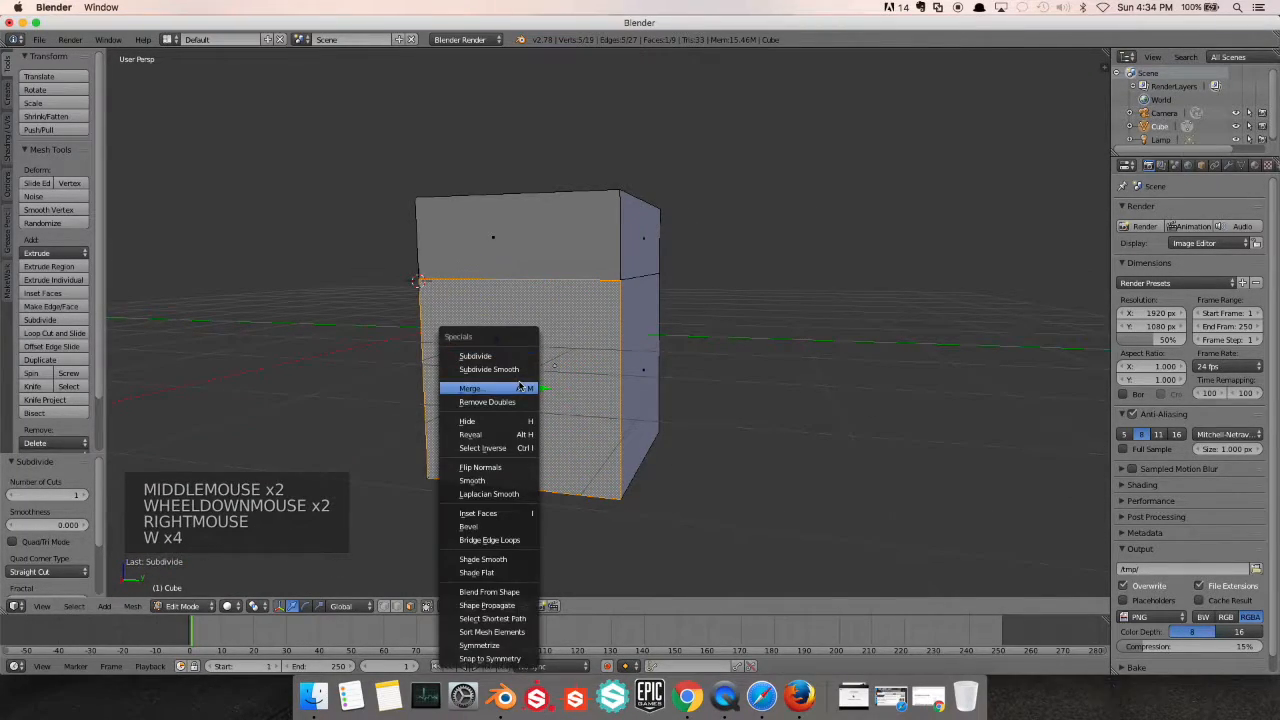
click(507, 356)
middle_drag(507, 356, 545, 355)
Subdivide the selected lower face on the block's +X side once more and examine the block from above
click(386, 608)
scroll(474, 352, up, 1)
middle_drag(476, 350, 531, 400)
scroll(486, 371, up, 1)
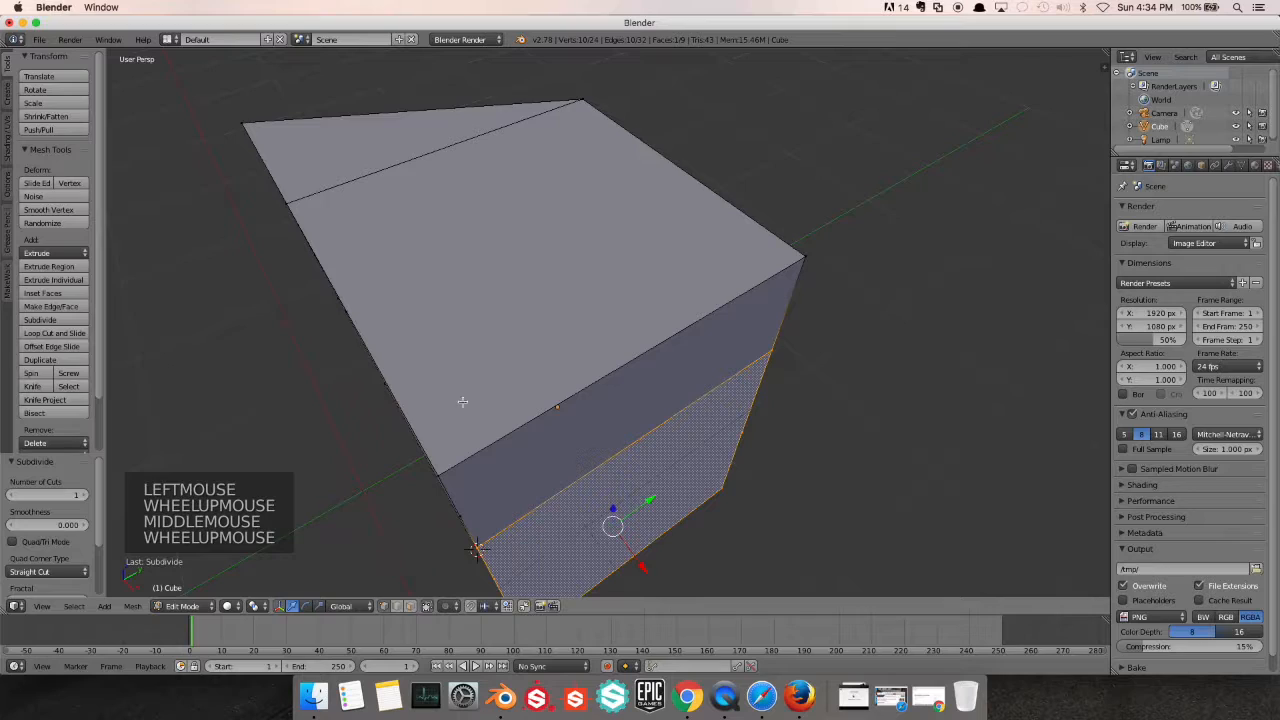
scroll(462, 401, down, 2)
Select the four corner vertices of the larger face on top of the block and examine it from several sides
right_click(518, 398)
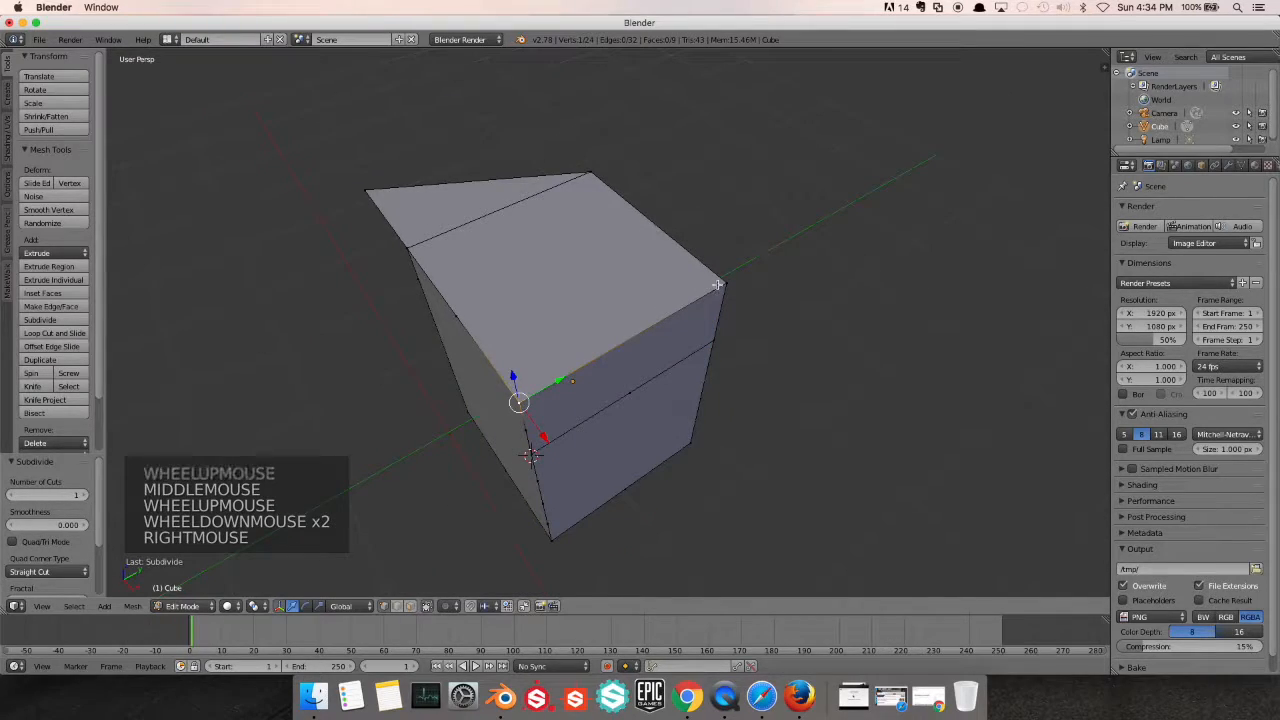
shift+right_click(722, 287)
shift+right_click(594, 174)
shift+right_click(390, 249)
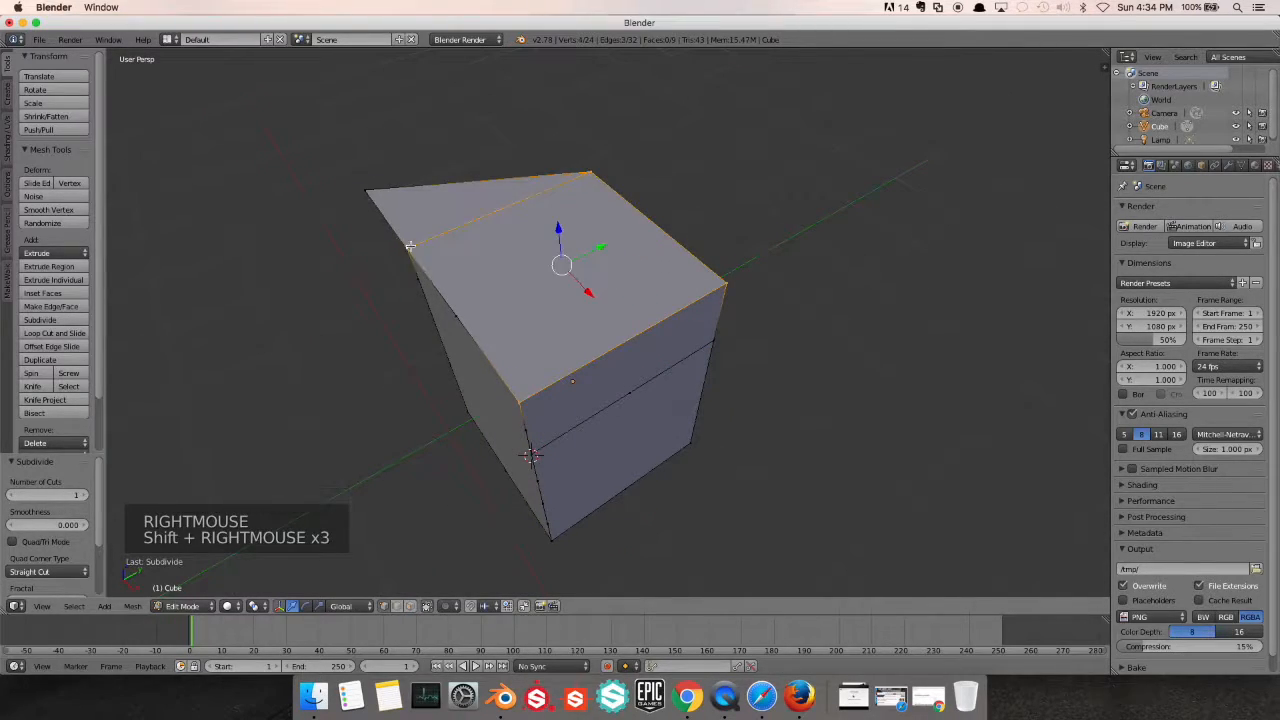
scroll(492, 320, up, 1)
middle_drag(492, 320, 653, 256)
middle_drag(448, 394, 394, 434)
scroll(400, 391, down, 4)
Return to Object Mode, delete the edited block and add a new cube mesh
key(Tab)
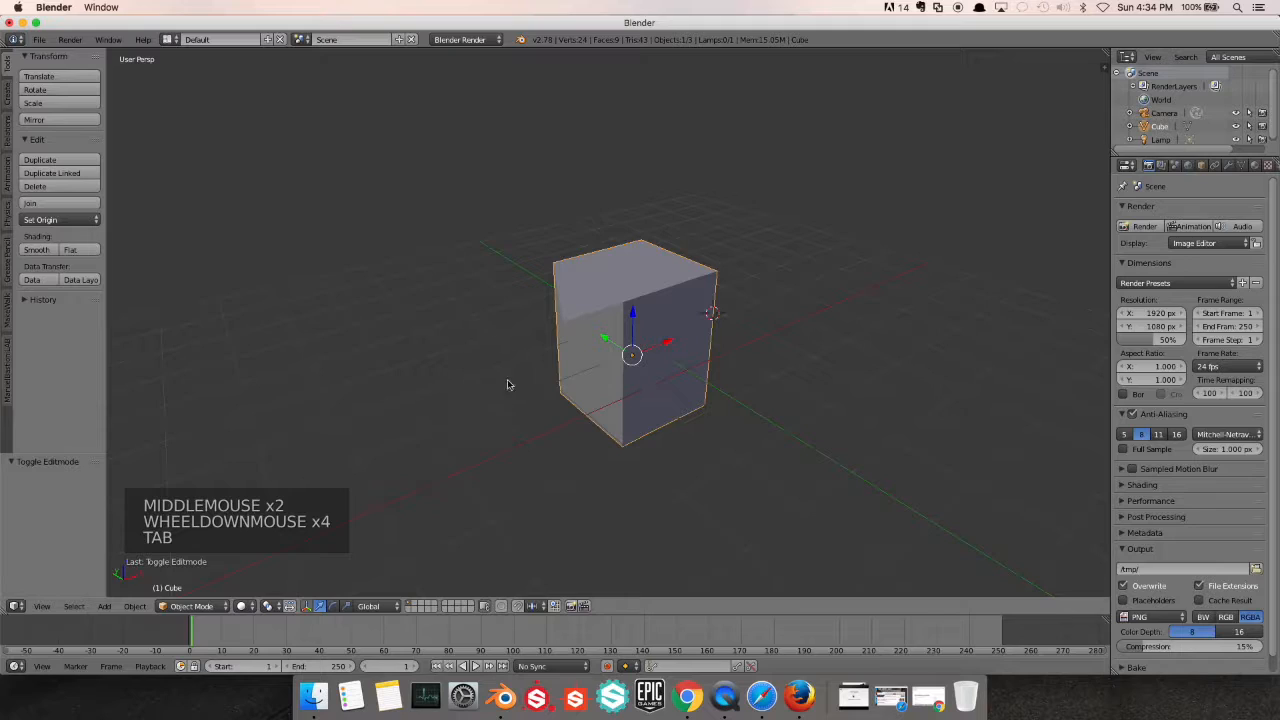
key(x)
click(476, 380)
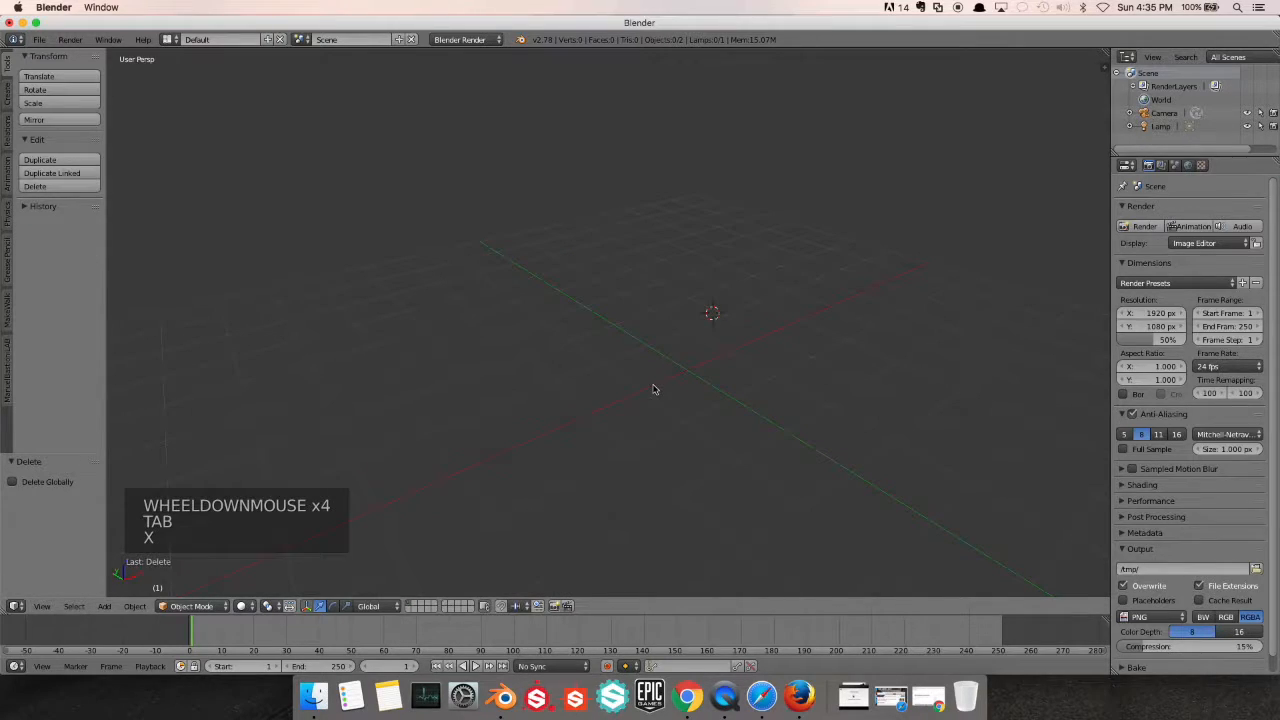
key(shift+a)
mouse_move(652, 386)
click(698, 399)
middle_drag(709, 368, 708, 354)
In Edit Mode, select the four vertices of the new cube's top face and subdivide it with one cut
key(Tab)
scroll(673, 355, up, 3)
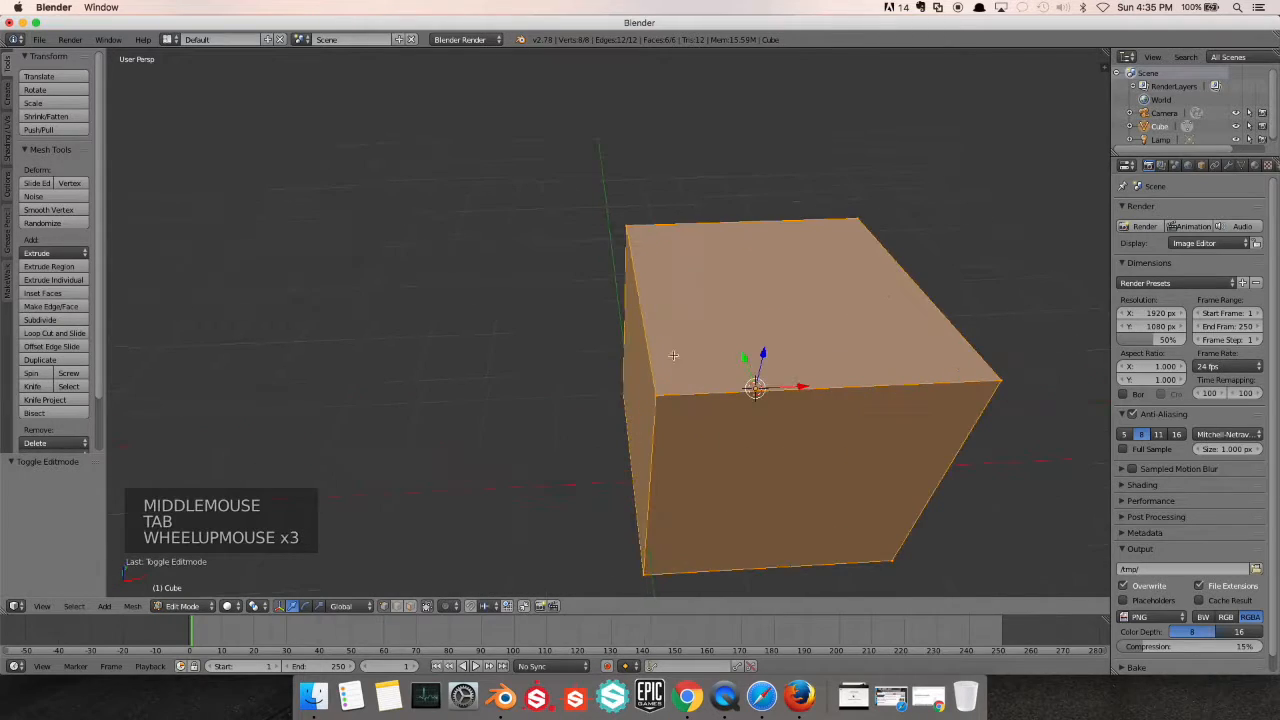
right_click(668, 395)
shift+right_click(972, 376)
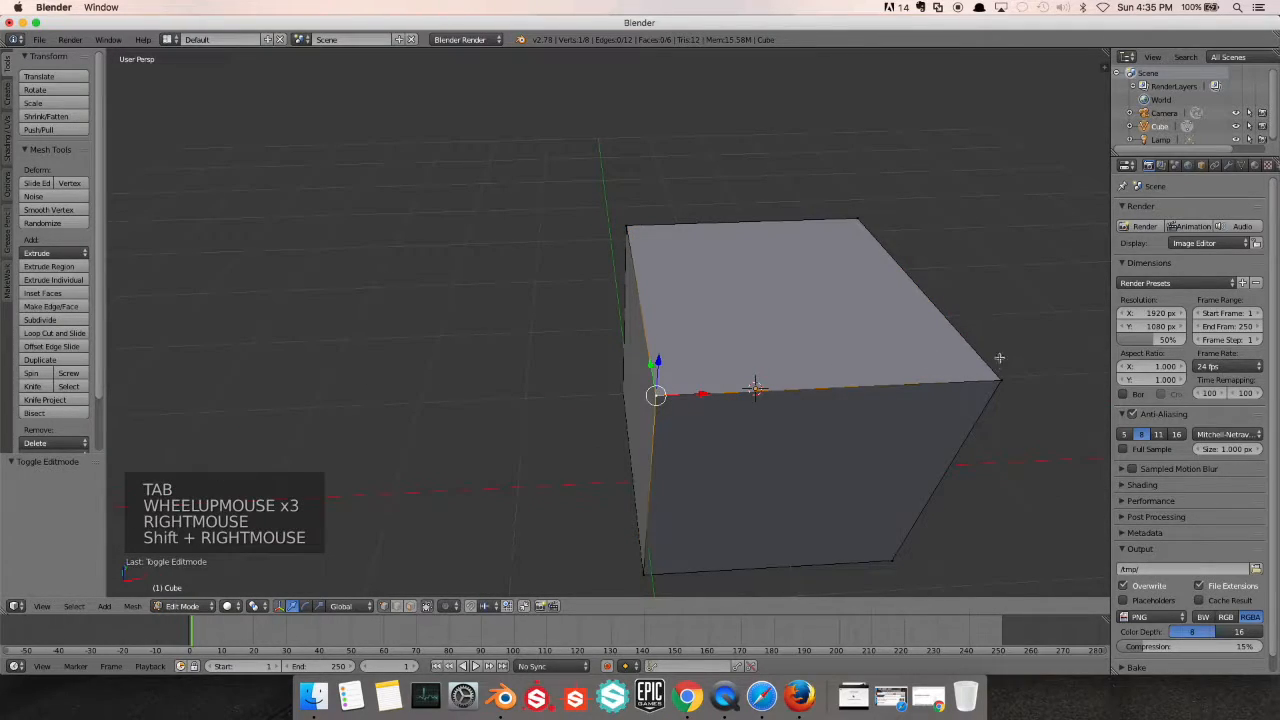
shift+right_click(994, 390)
shift+right_click(872, 228)
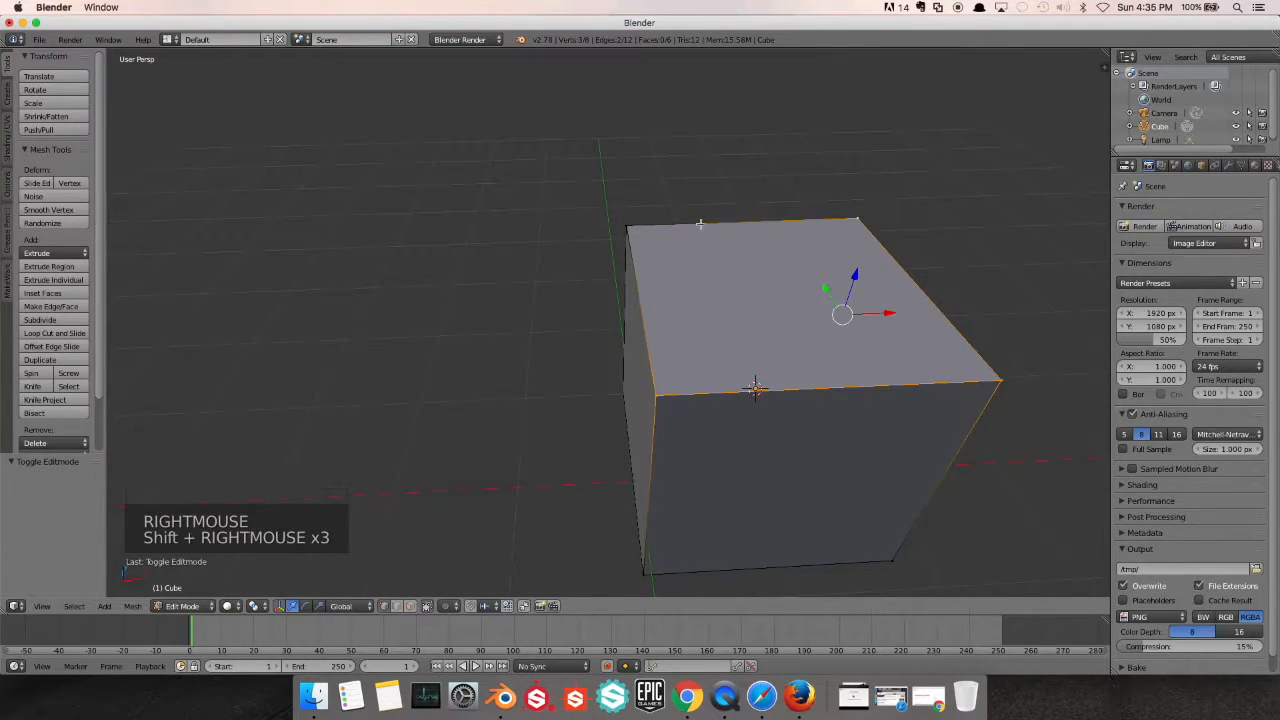
shift+right_click(633, 229)
shift+middle_drag(730, 296, 547, 374)
key(w)
click(526, 289)
scroll(475, 322, down, 1)
shift+scroll(475, 322, up, 1)
scroll(547, 374, up, 2)
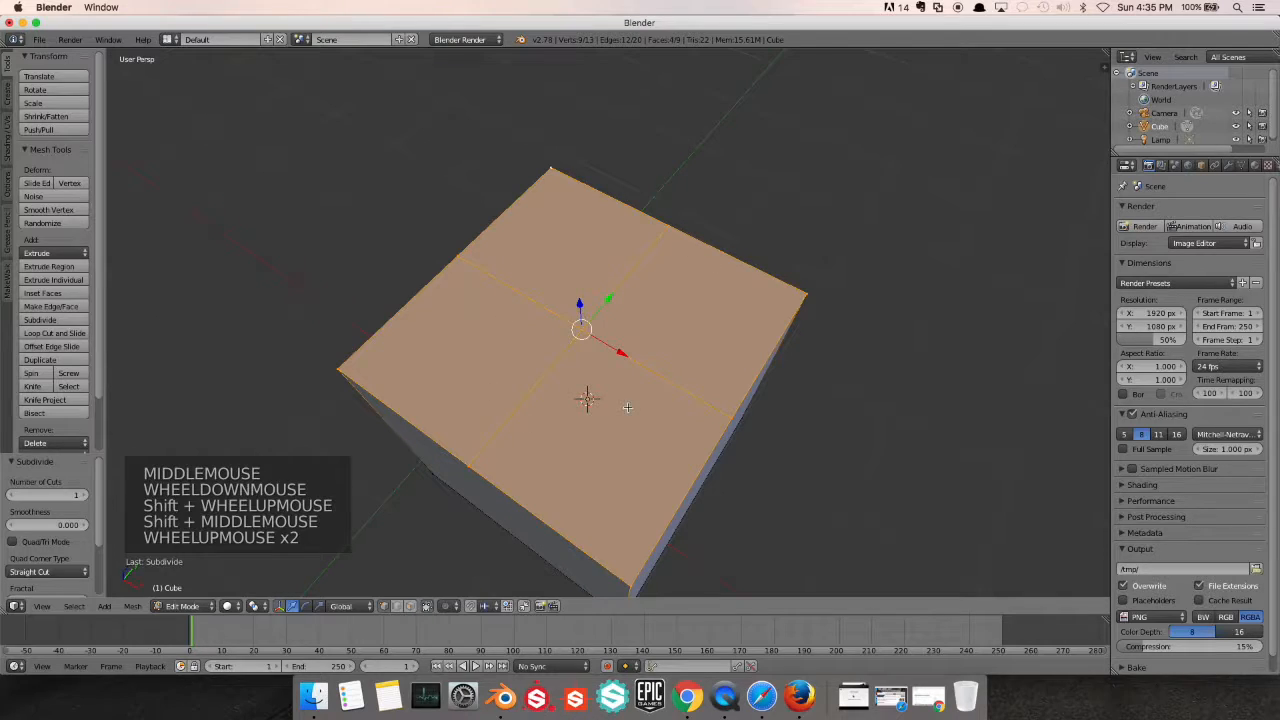
Deselect everything, select the +X/-Y quarter of the cube's top face and subdivide it with one cut
key(a)
shift+scroll(637, 417, up, 1)
shift+middle_drag(637, 417, 609, 303)
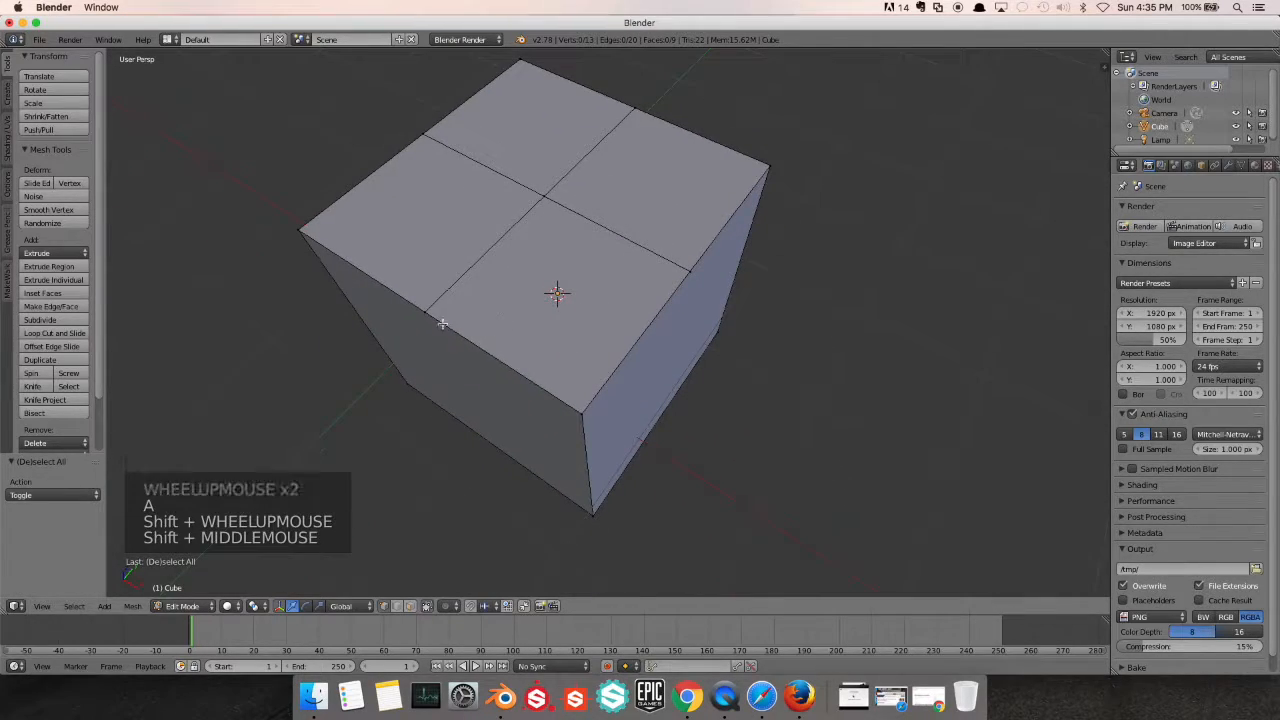
right_click(430, 313)
shift+right_click(557, 191)
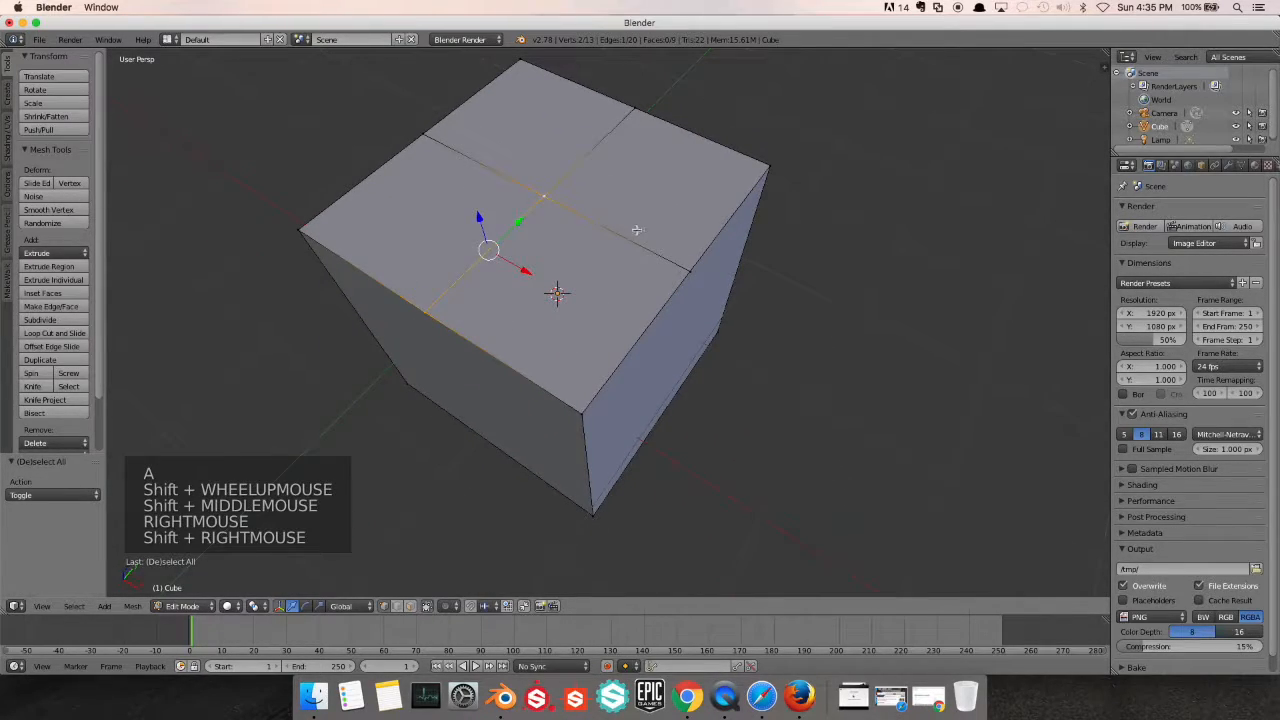
shift+right_click(681, 266)
shift+right_click(584, 410)
key(w)
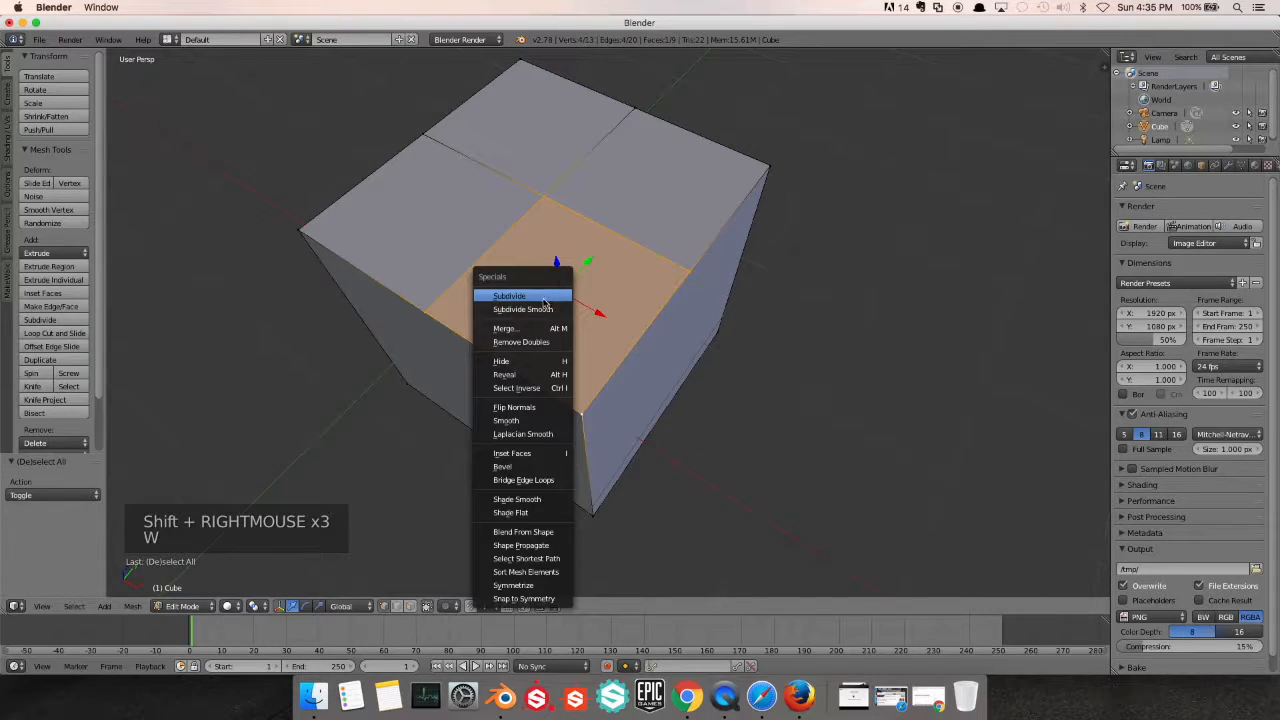
click(544, 297)
scroll(545, 285, up, 2)
scroll(570, 258, down, 2)
middle_drag(572, 254, 571, 337)
shift+scroll(571, 337, up, 1)
scroll(565, 367, up, 2)
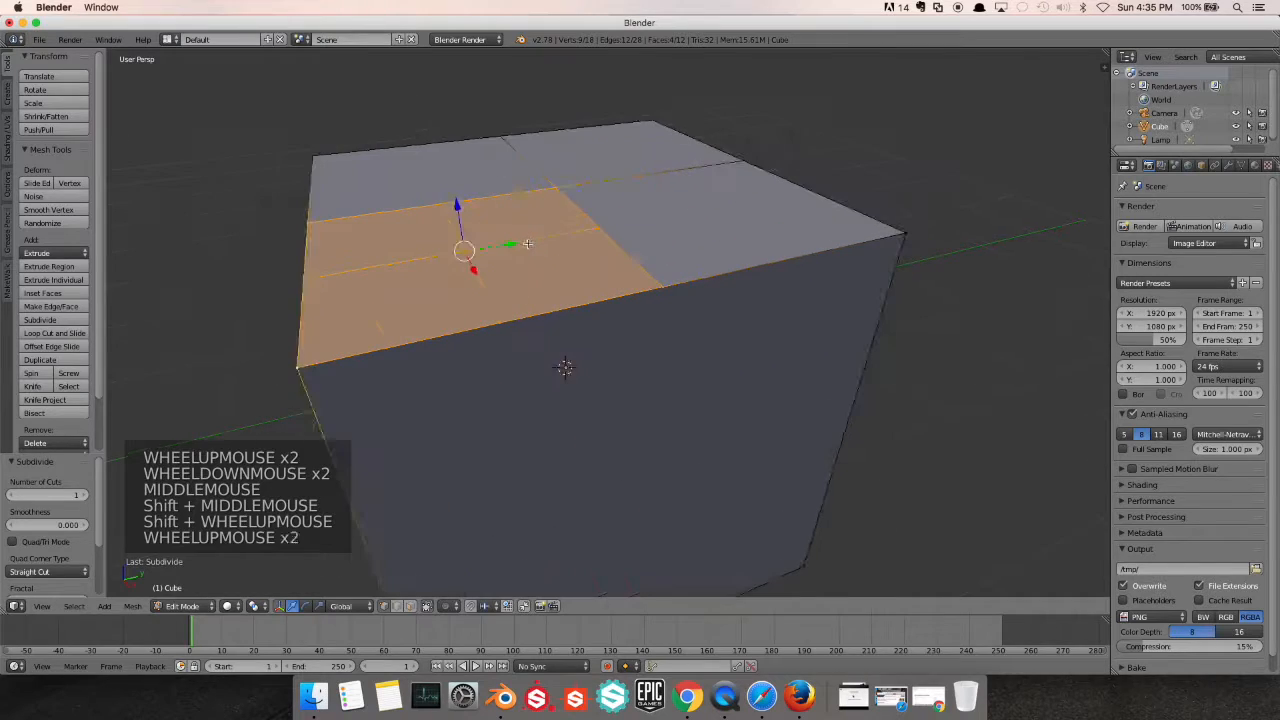
Raise the subdivided quarter's centre vertex, raise the midpoint vertex on its -Y edge about 0.13 along Z, and select its +X edge midpoint
key(a)
right_click(462, 249)
drag(457, 205, 457, 156)
right_click(306, 278)
drag(285, 242, 285, 204)
right_click(500, 322)
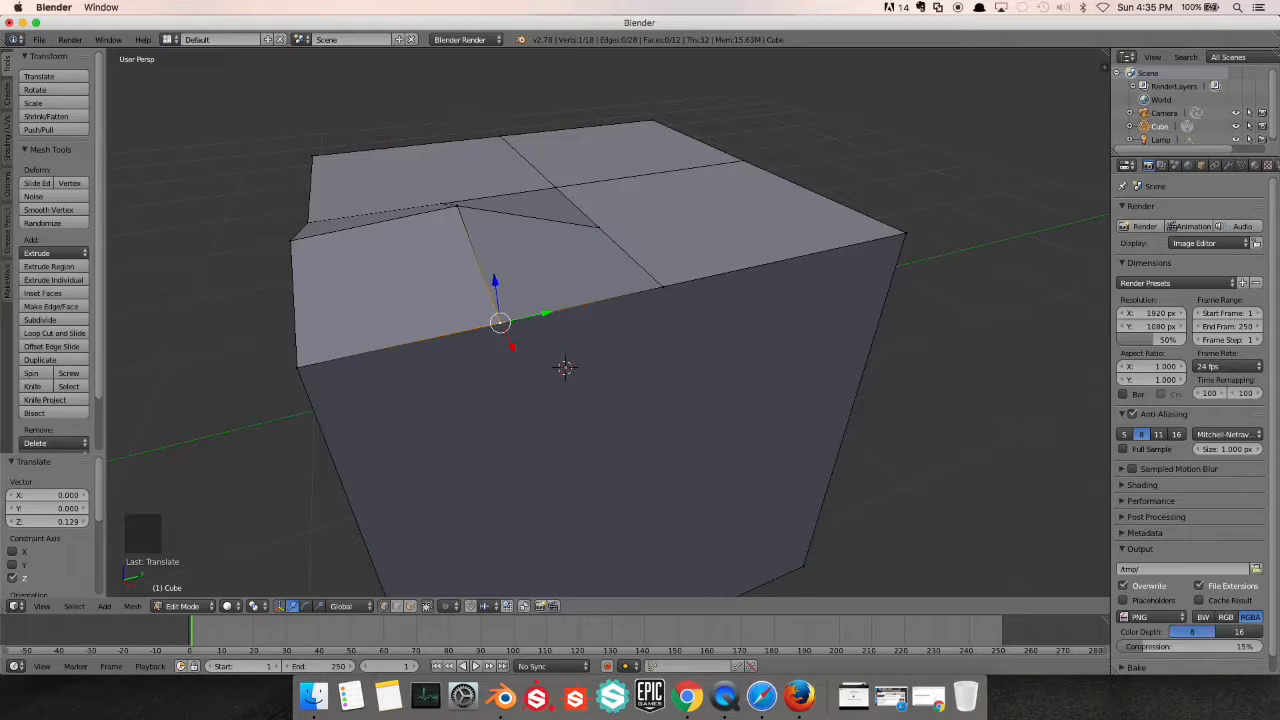
scroll(423, 300, down, 3)
middle_drag(423, 300, 531, 315)
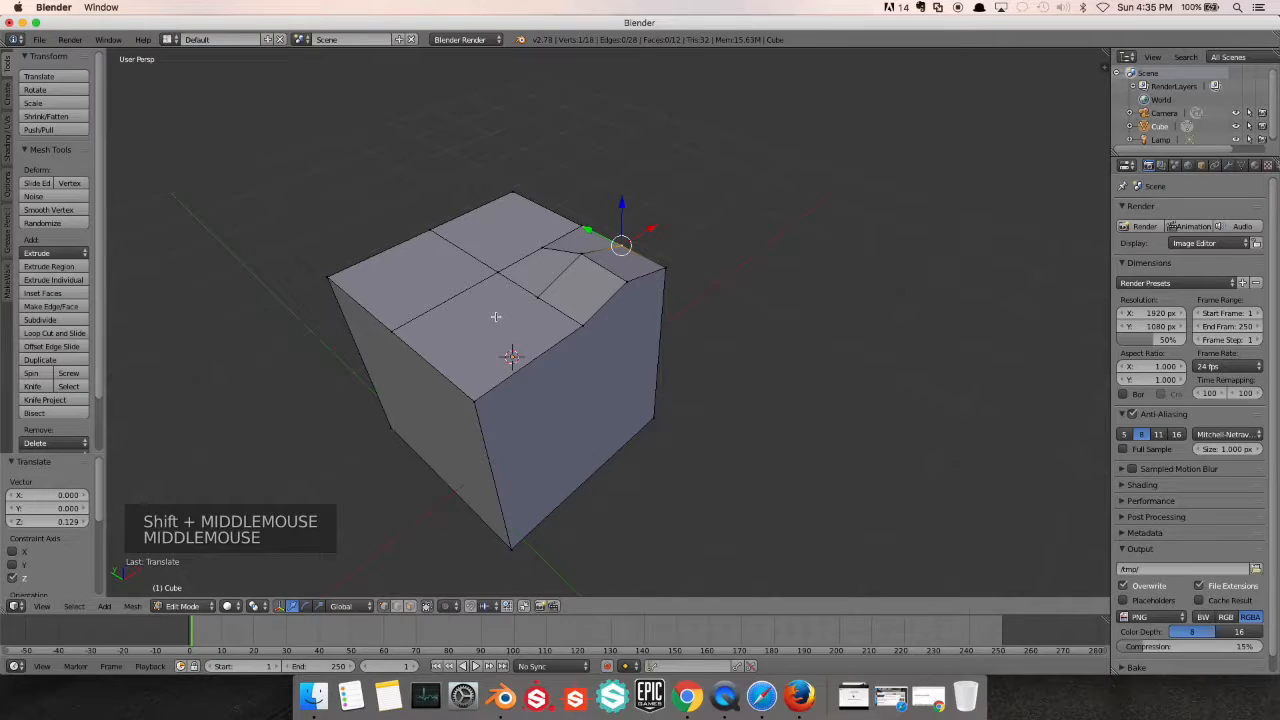
Return to Object Mode, delete the deformed cube and add a fresh cube mesh
key(Tab)
key(x)
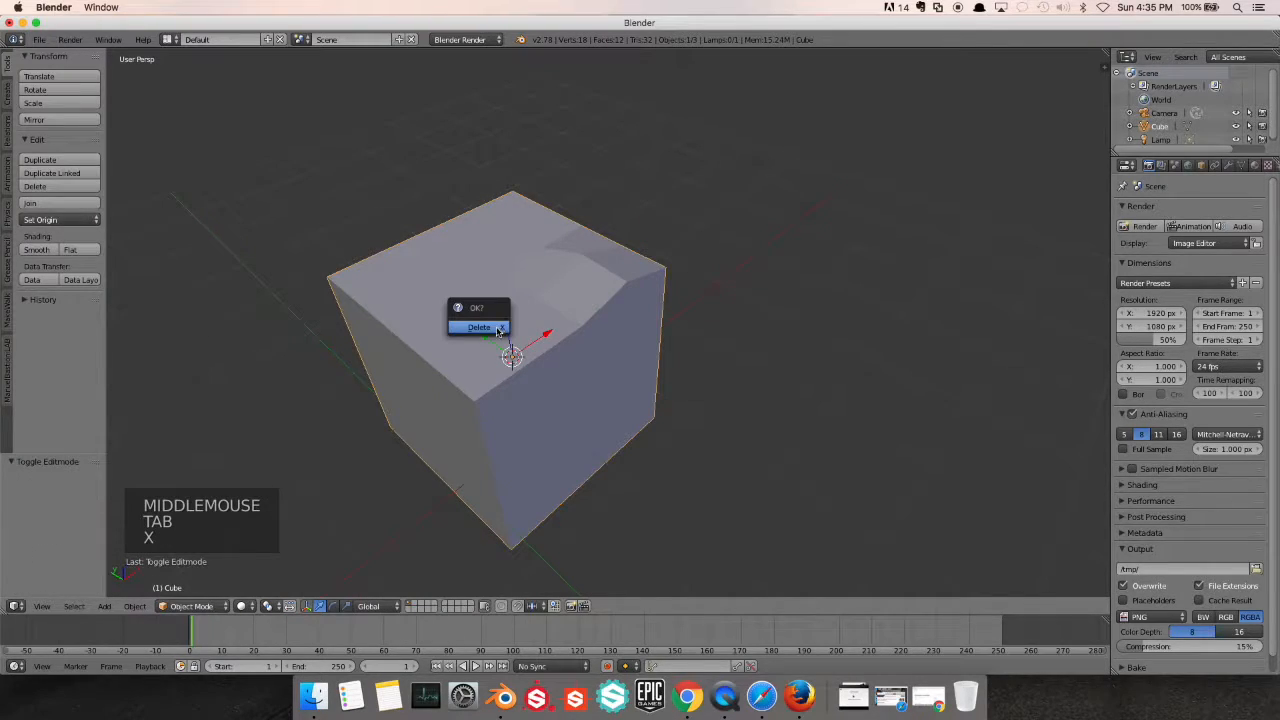
click(486, 328)
key(shift+a)
mouse_move(486, 405)
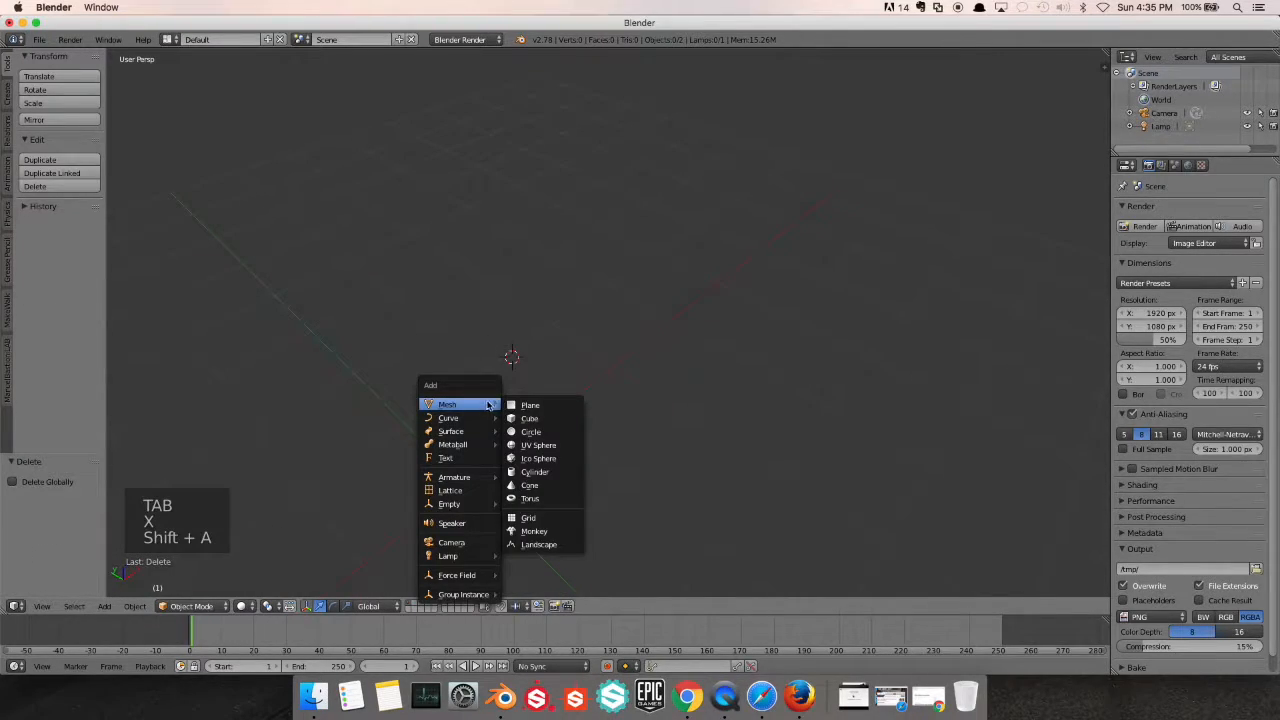
click(538, 419)
scroll(540, 415, down, 3)
middle_drag(609, 405, 610, 377)
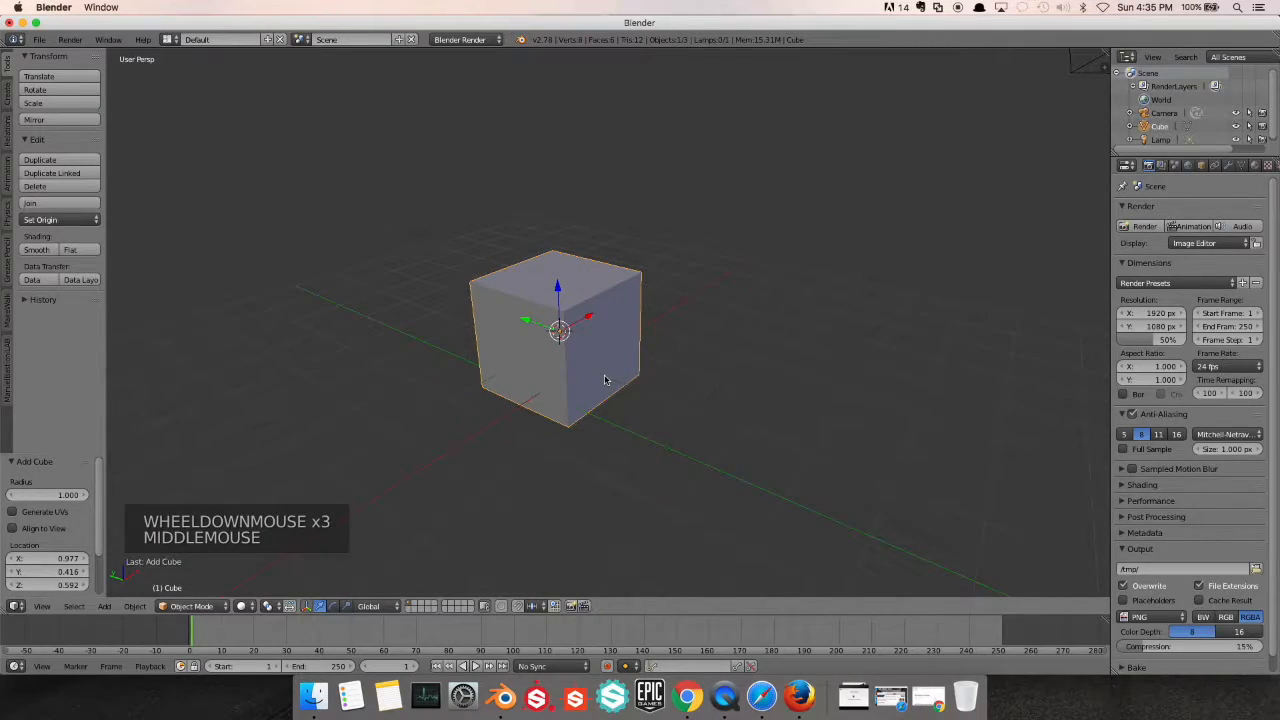
key(shift+a)
mouse_move(605, 378)
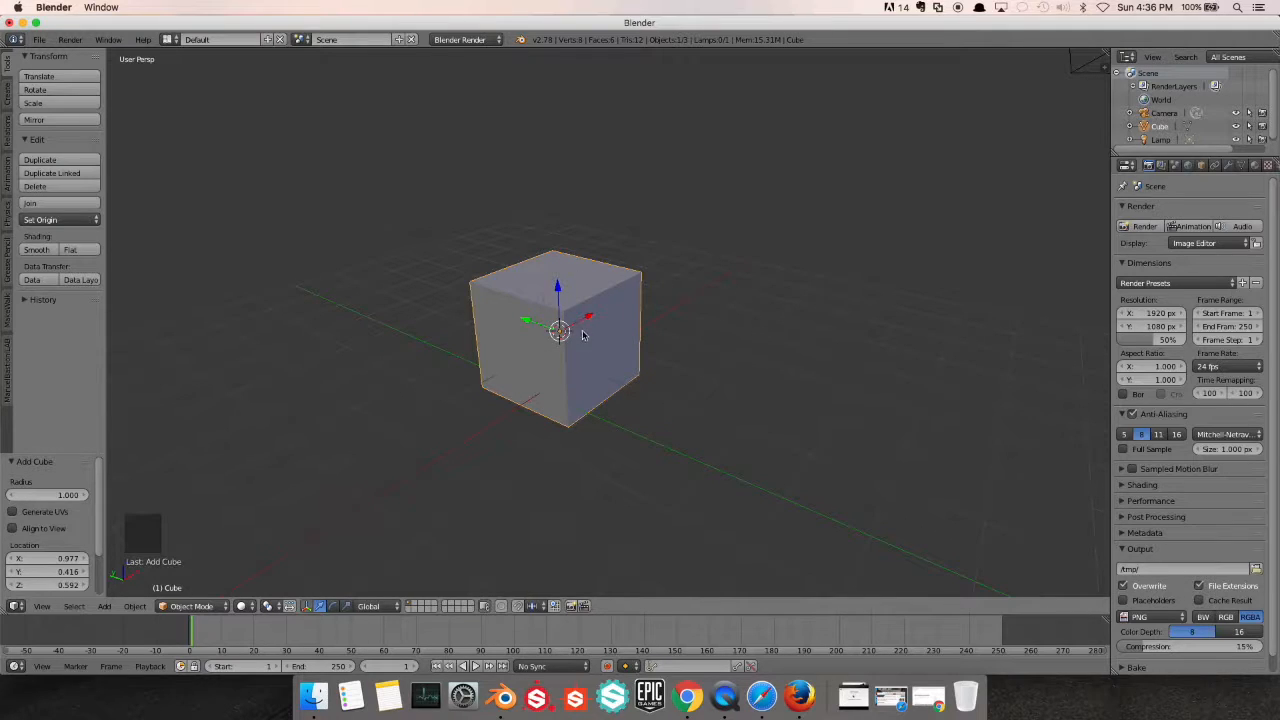
middle_drag(598, 355, 383, 423)
scroll(543, 297, down, 1)
shift+scroll(543, 297, down, 1)
shift+middle_drag(543, 297, 540, 415)
scroll(494, 360, up, 2)
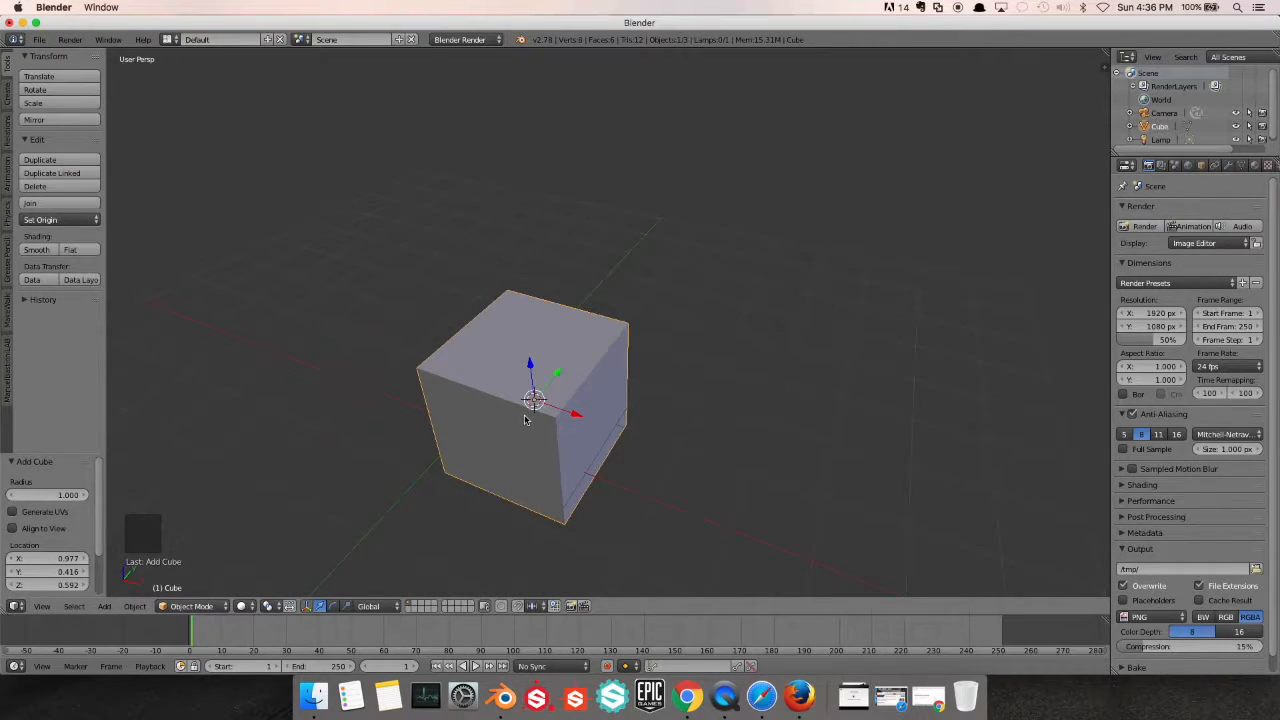
shift+middle_drag(555, 398, 588, 366)
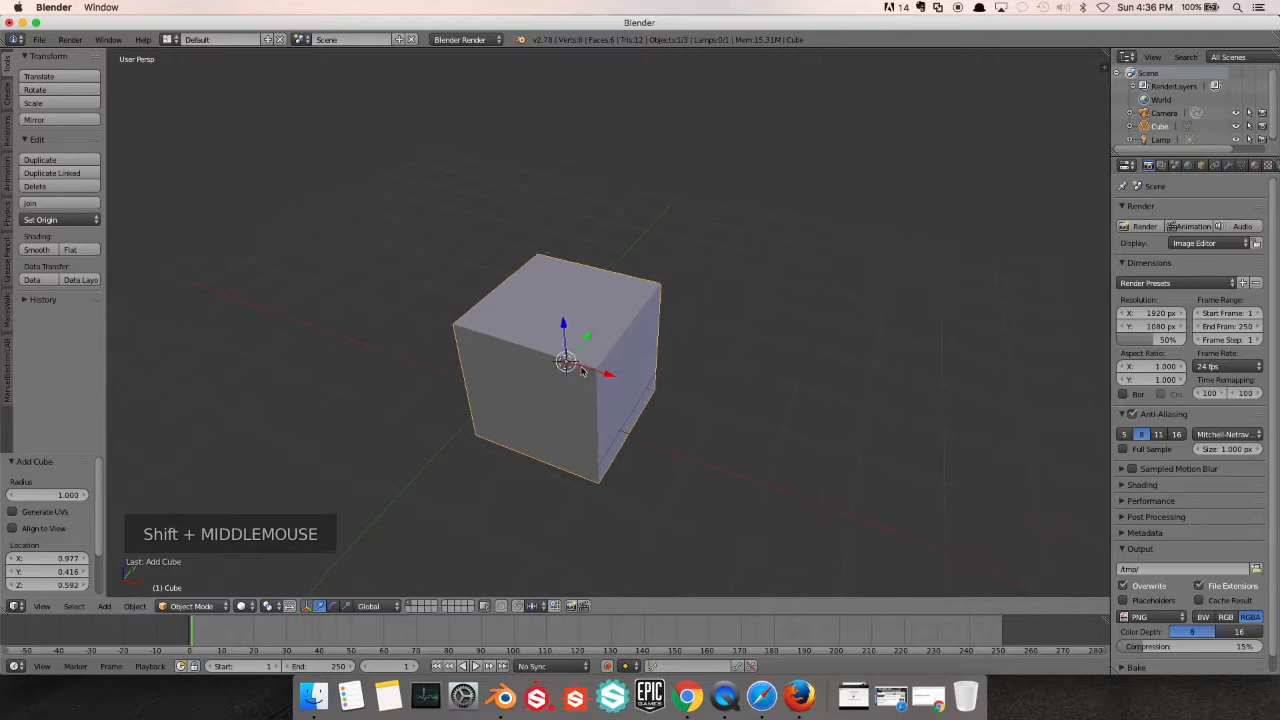
shift+scroll(580, 358, down, 1)
scroll(580, 358, up, 3)
Snap the 3D cursor to the scene center and snap the cube to the cursor
key(shift+s)
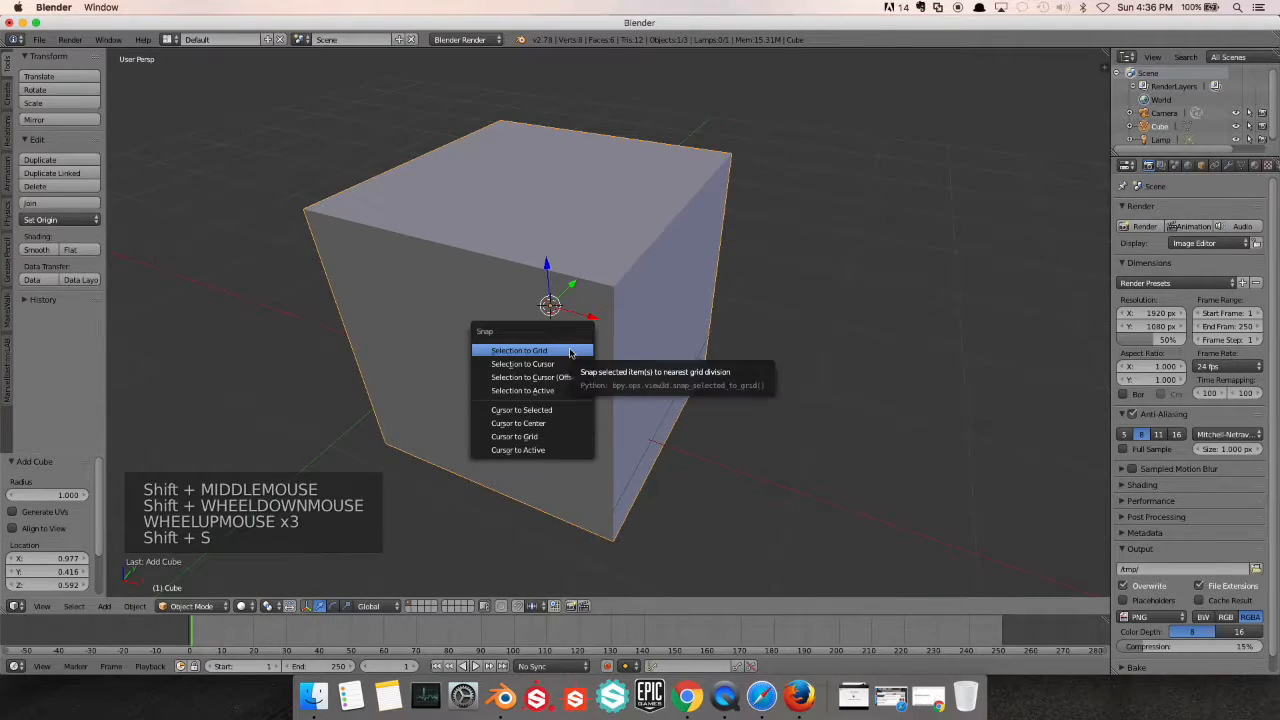
click(517, 424)
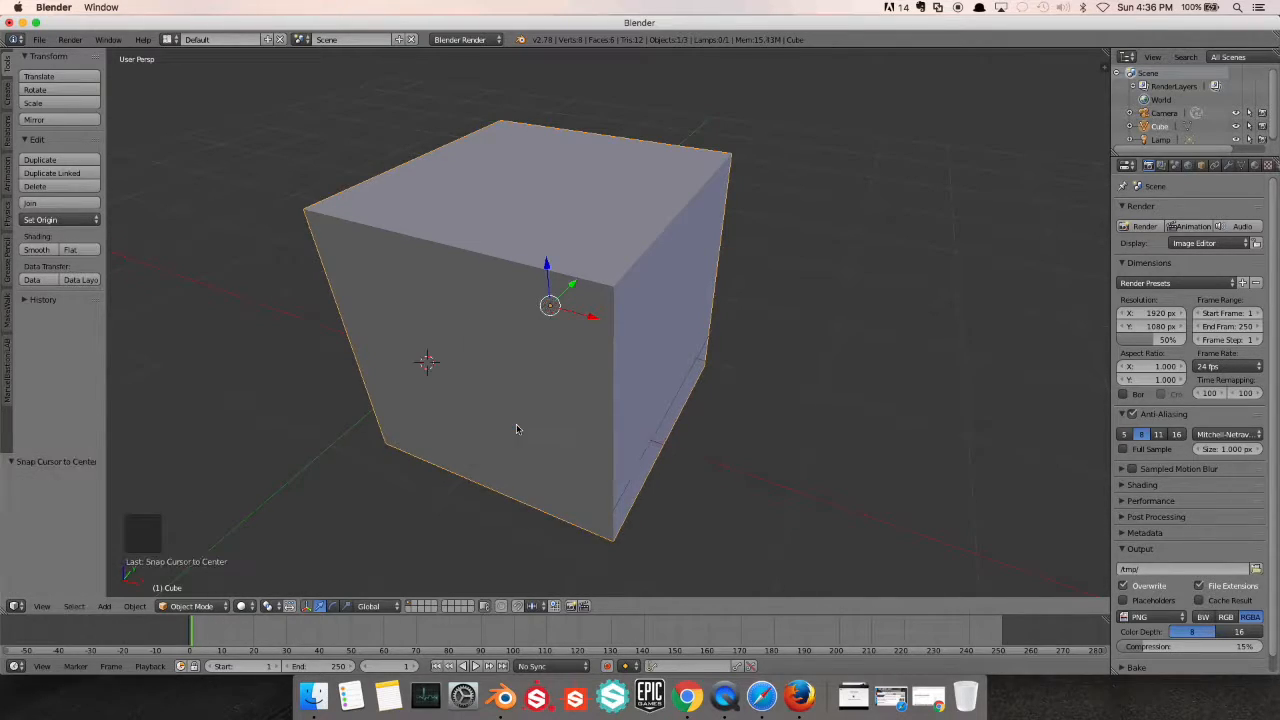
right_click(582, 293)
key(shift+s)
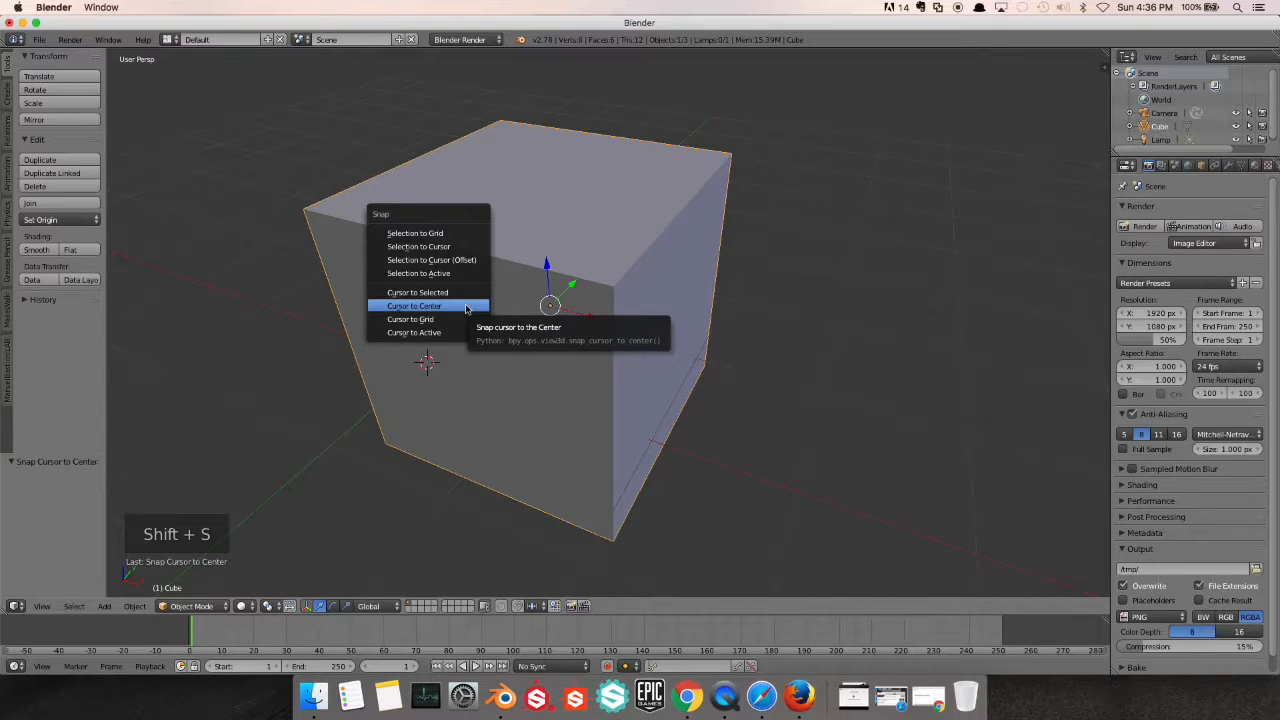
click(439, 246)
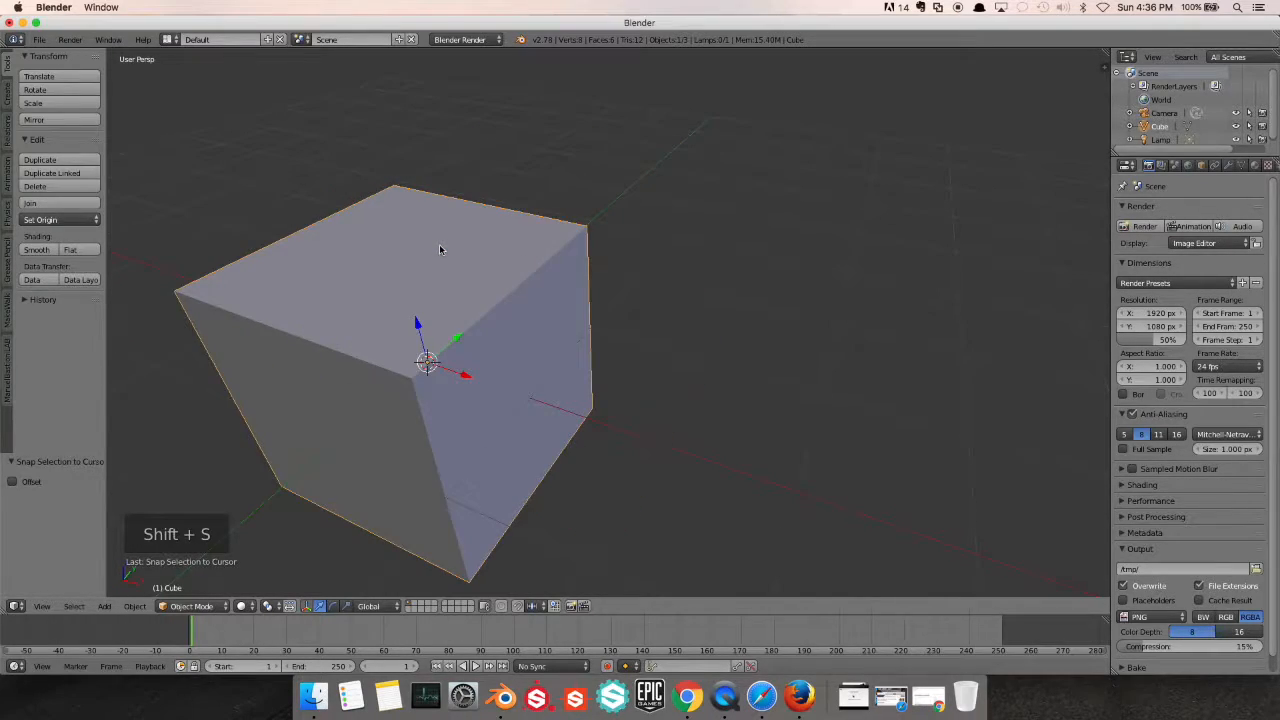
Add a UV sphere at the 3D cursor and move it up about 1.45 along Z so it overlaps the cube's top
middle_drag(472, 321, 527, 320)
scroll(540, 330, down, 2)
key(shift+a)
mouse_move(527, 320)
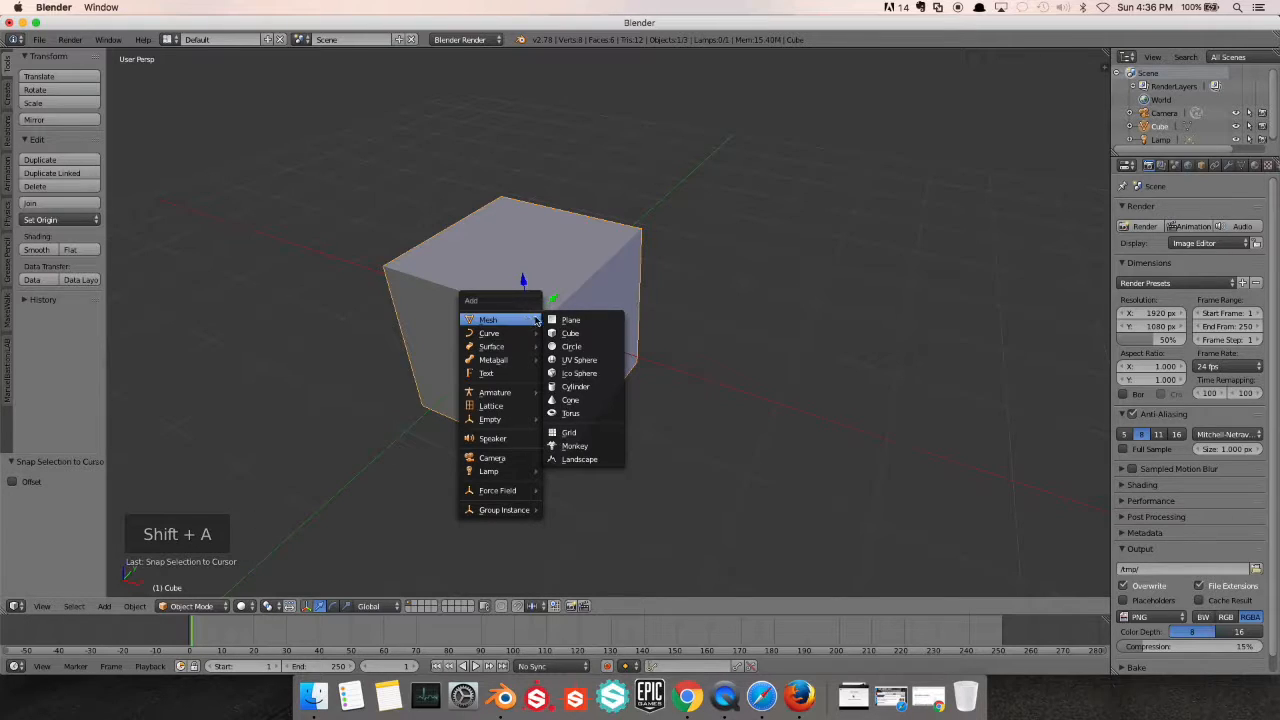
click(578, 360)
middle_drag(638, 388, 577, 384)
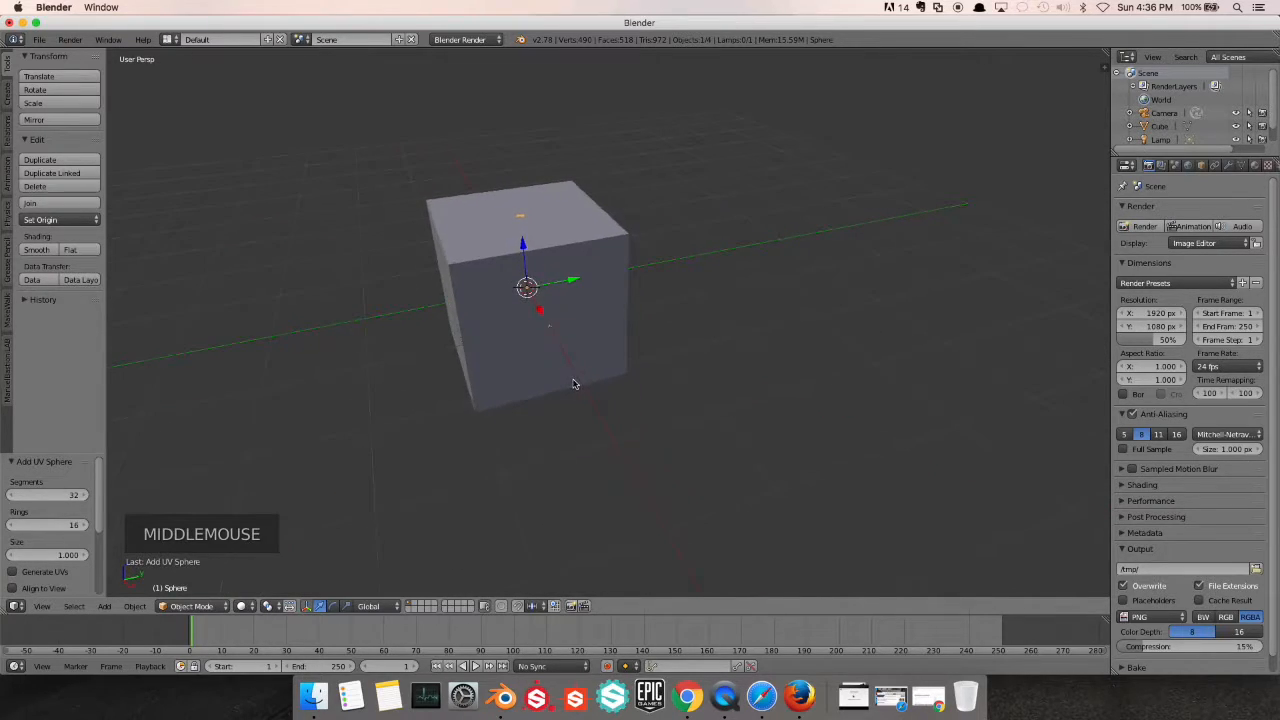
drag(531, 263, 521, 145)
middle_drag(521, 145, 642, 283)
scroll(642, 283, down, 2)
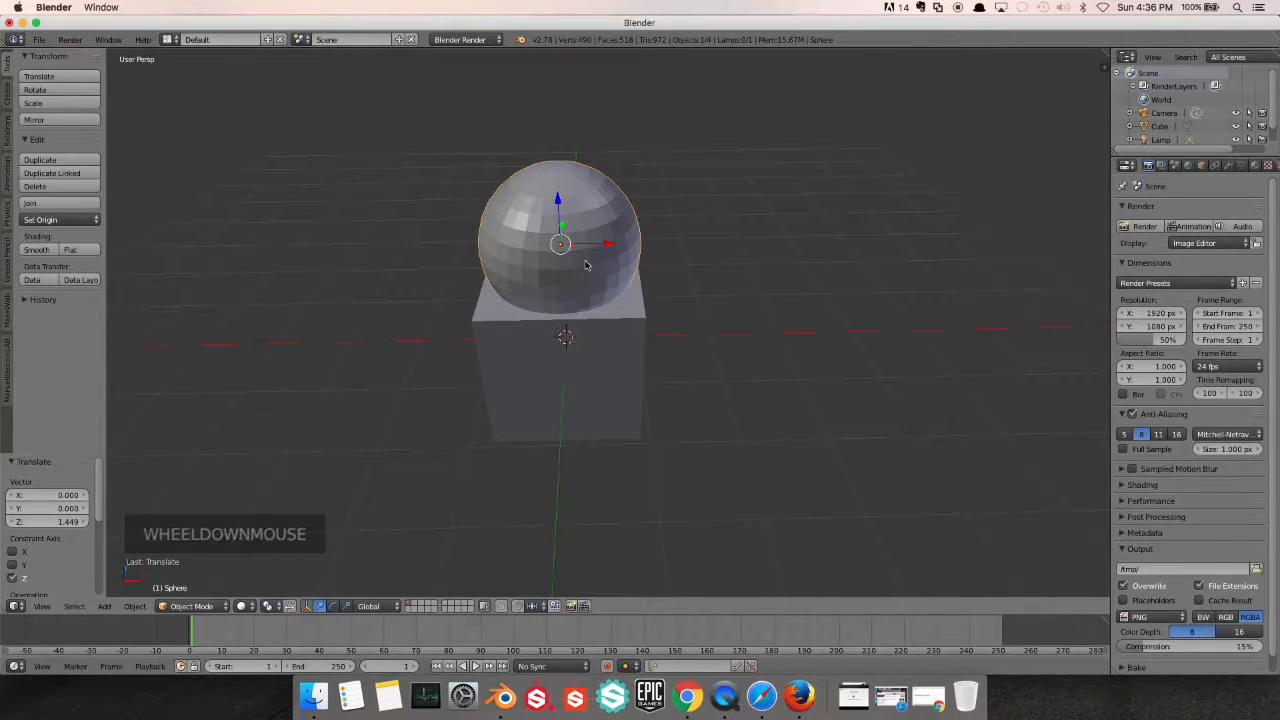
Add the cube to the selection as the active object and give it a Boolean modifier
shift+right_click(594, 349)
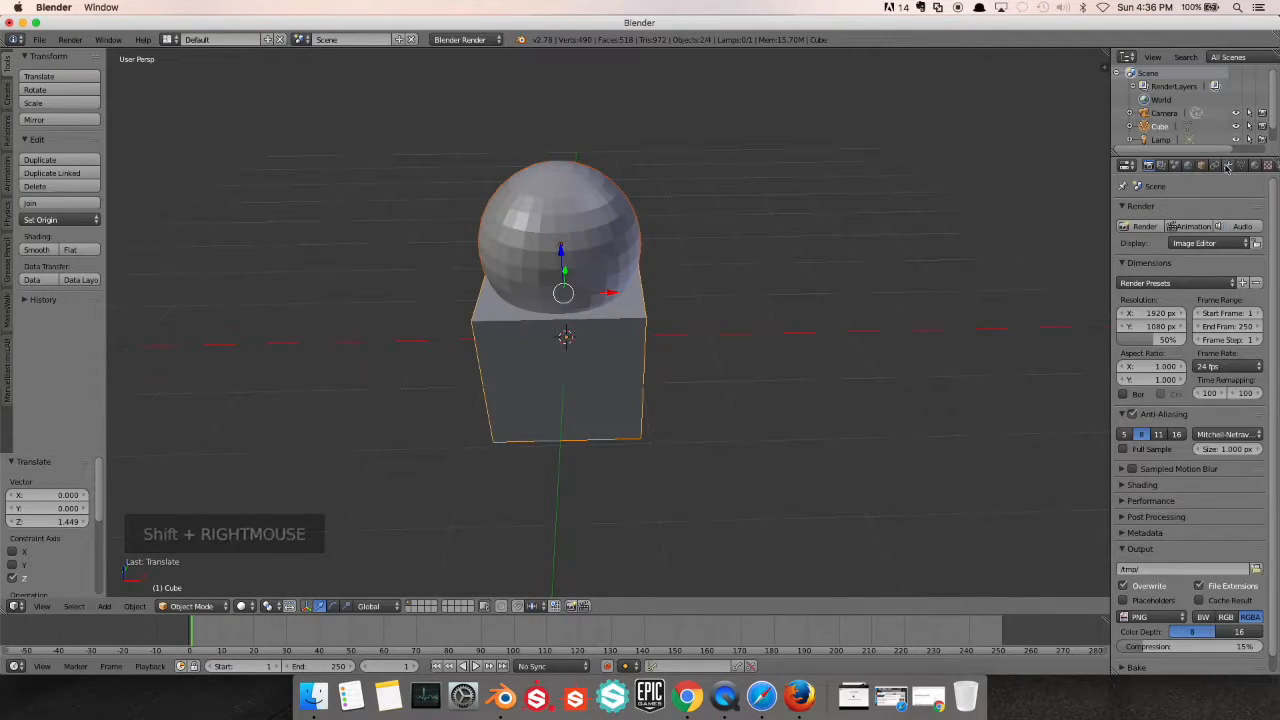
click(1228, 166)
click(1184, 211)
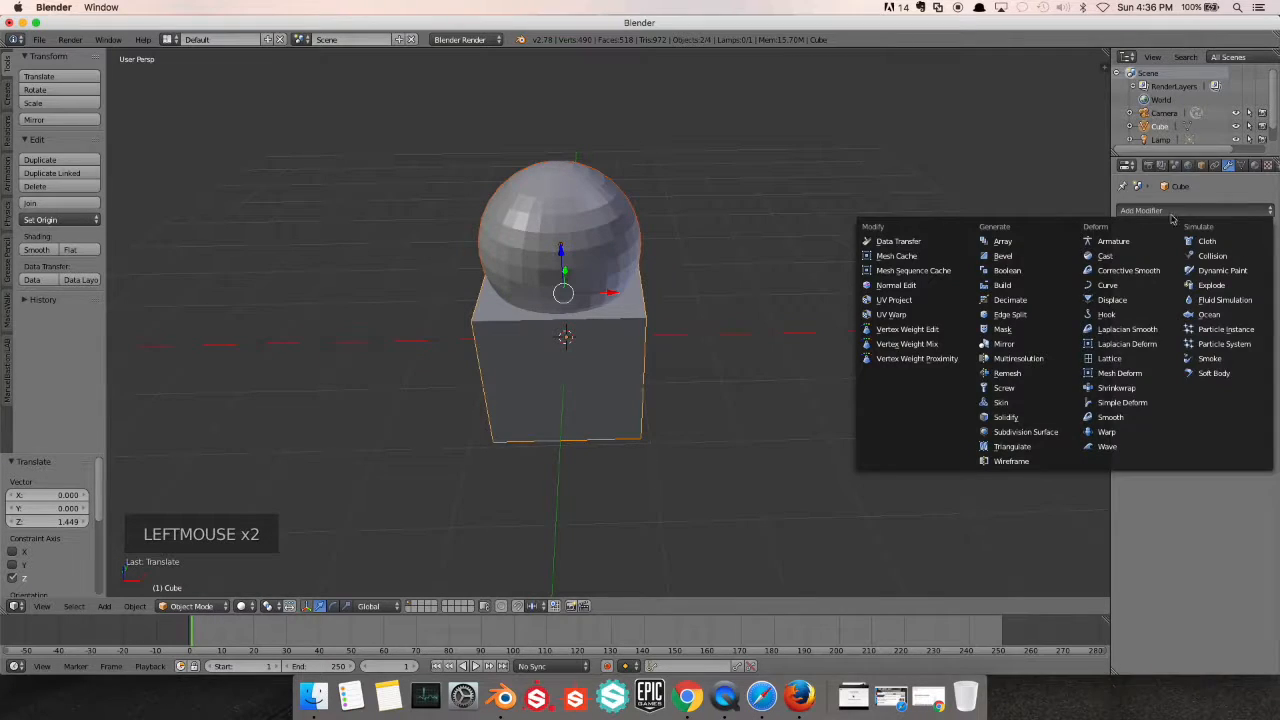
click(1035, 272)
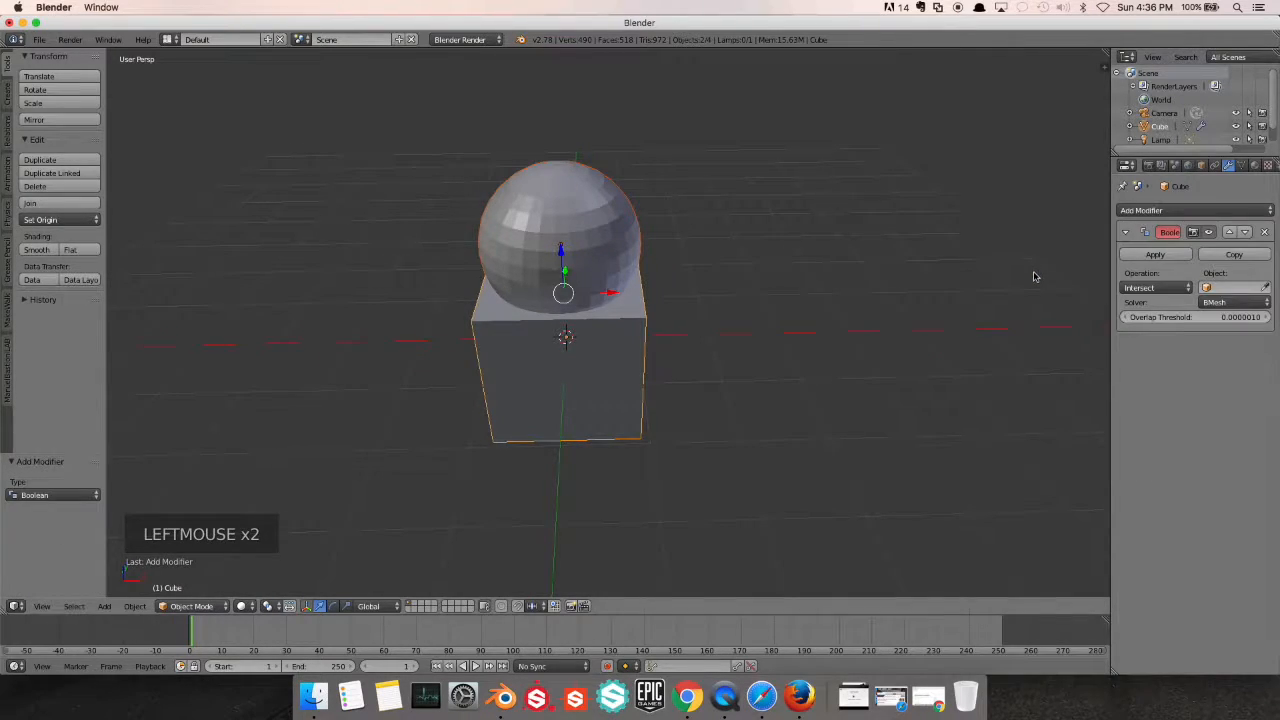
Set the Boolean operation to Difference with Sphere as its object and apply the modifier
click(1163, 288)
click(1141, 242)
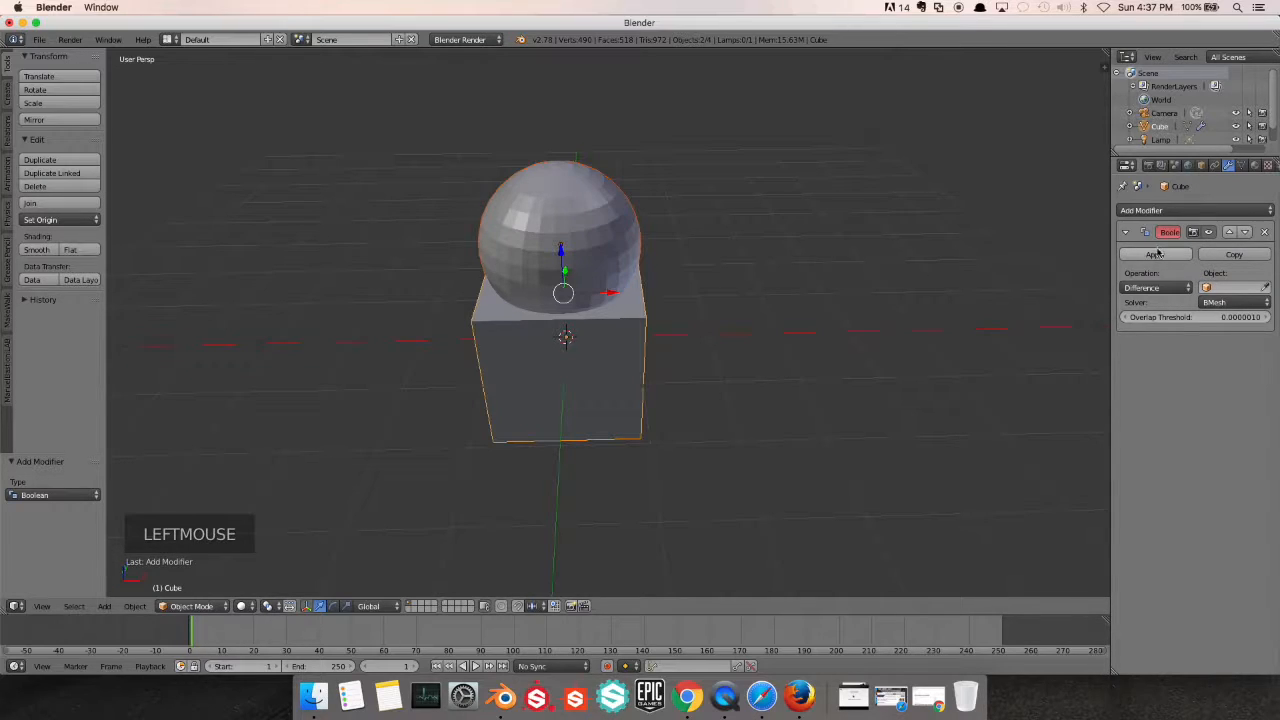
click(1228, 287)
click(1160, 307)
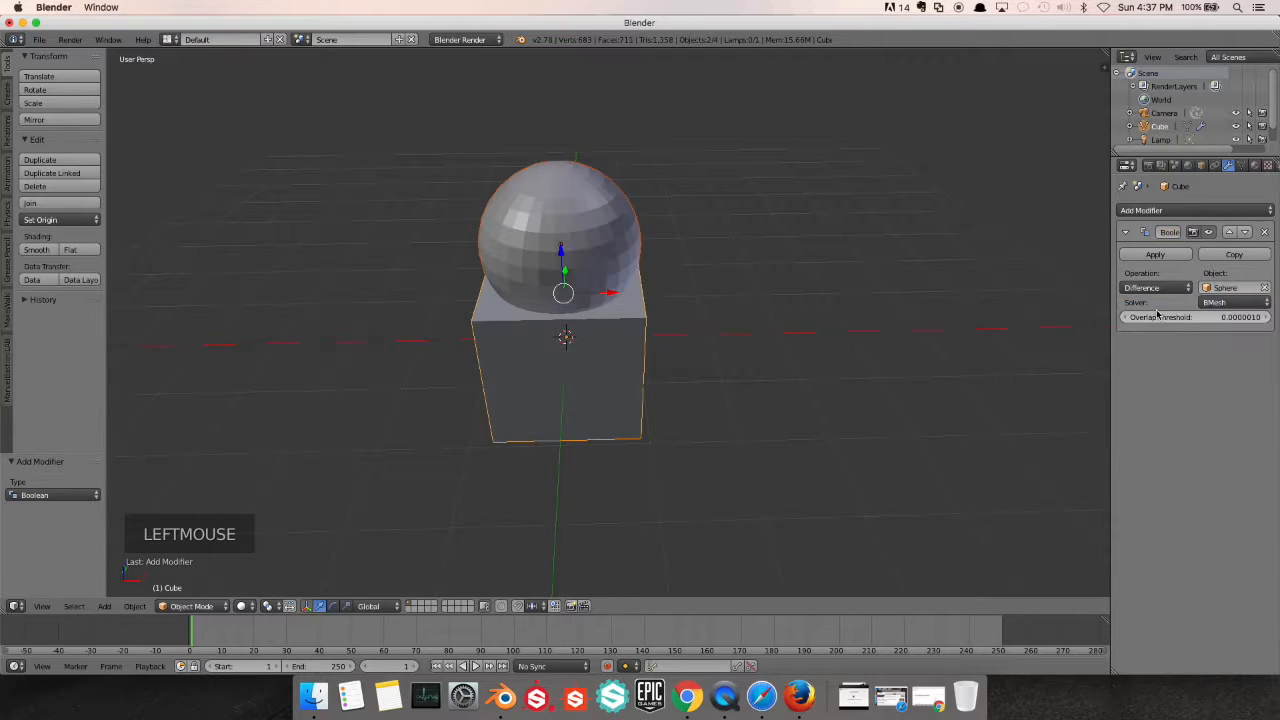
click(1176, 257)
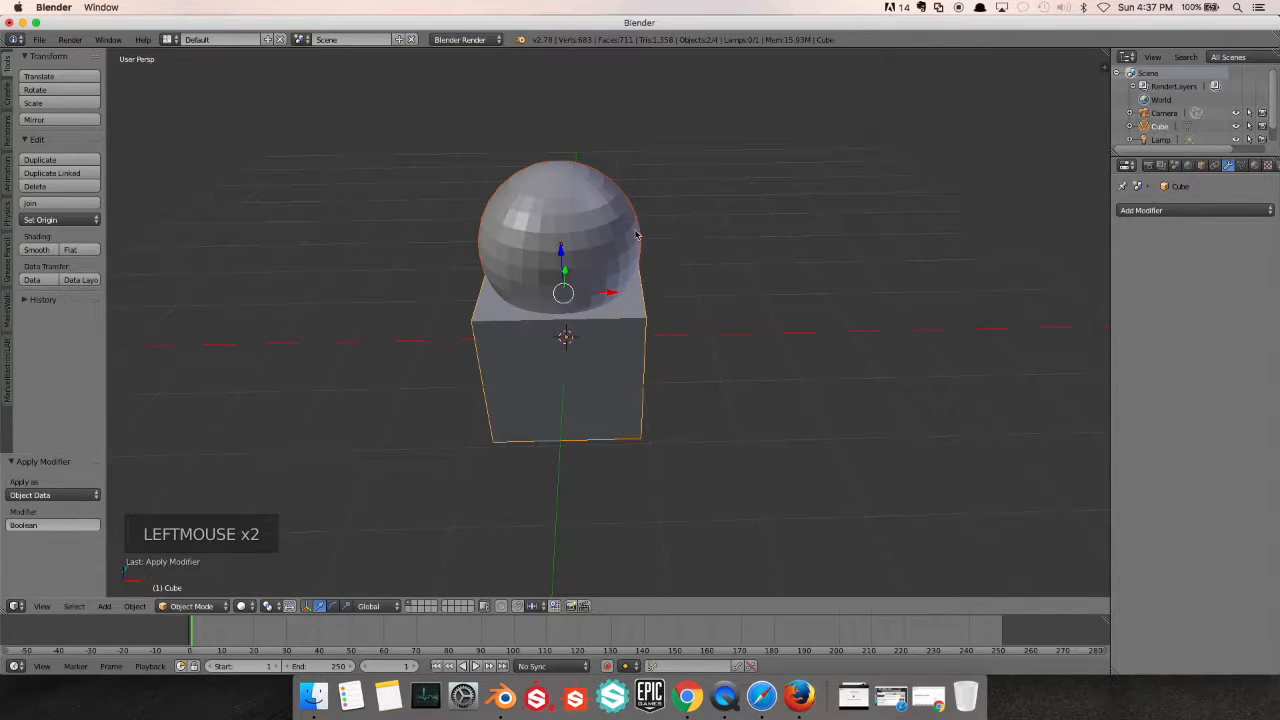
Select only the sphere, move it up about 0.88 along Z and examine the top of the cube beneath it
right_click(584, 243)
drag(559, 216, 560, 145)
scroll(600, 300, down, 1)
middle_drag(610, 300, 675, 350)
scroll(660, 355, up, 2)
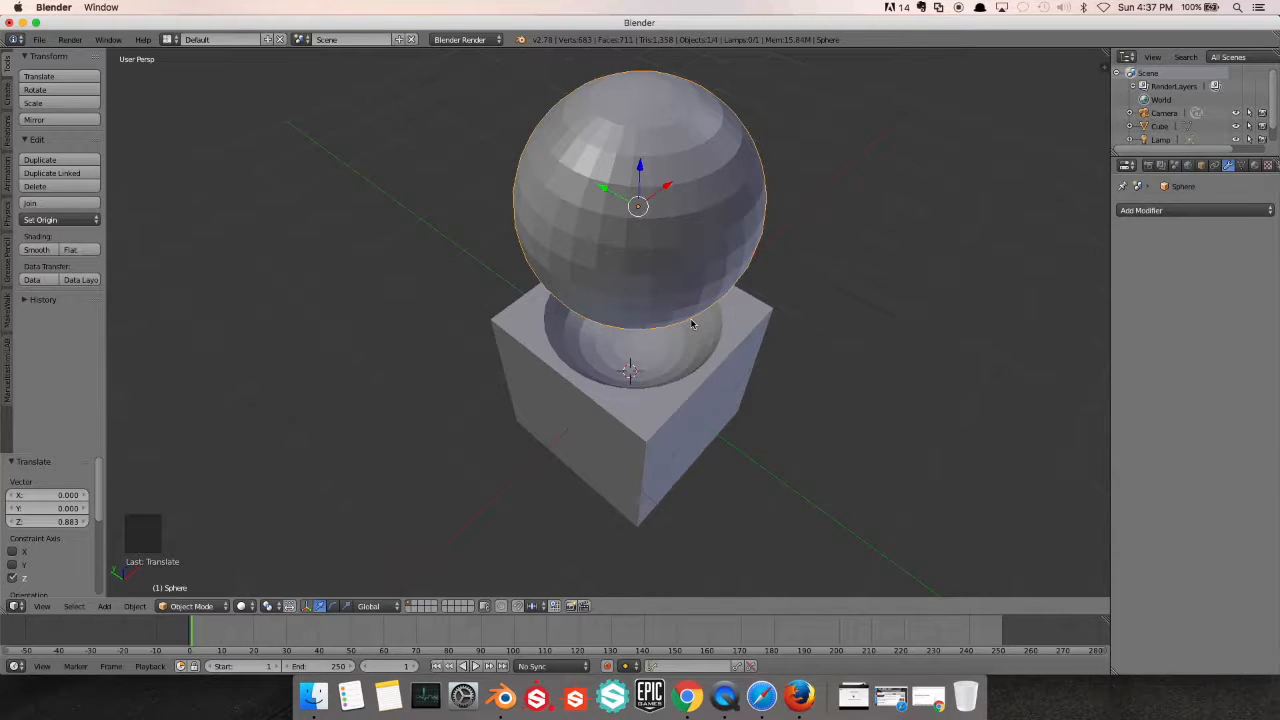
Examine the rounded cavity cut into the cube's top up close and from several angles
scroll(696, 332, up, 2)
middle_drag(696, 332, 654, 329)
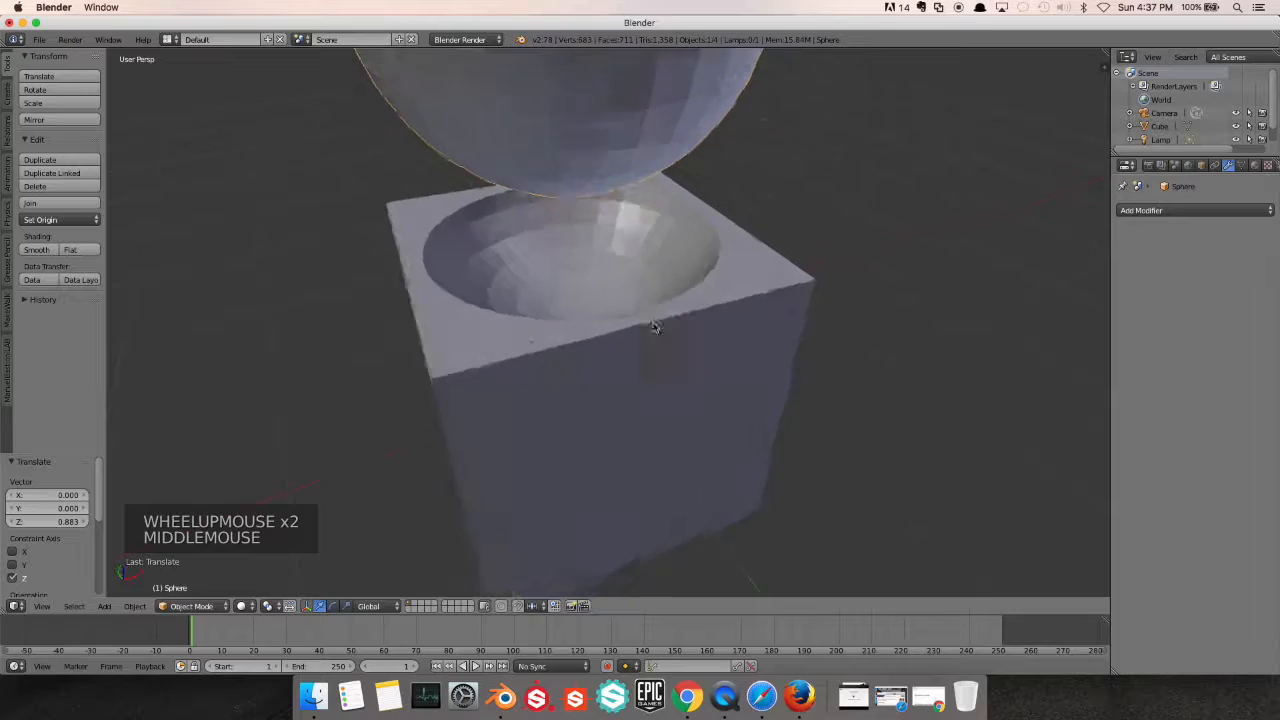
scroll(651, 320, up, 1)
scroll(648, 318, down, 3)
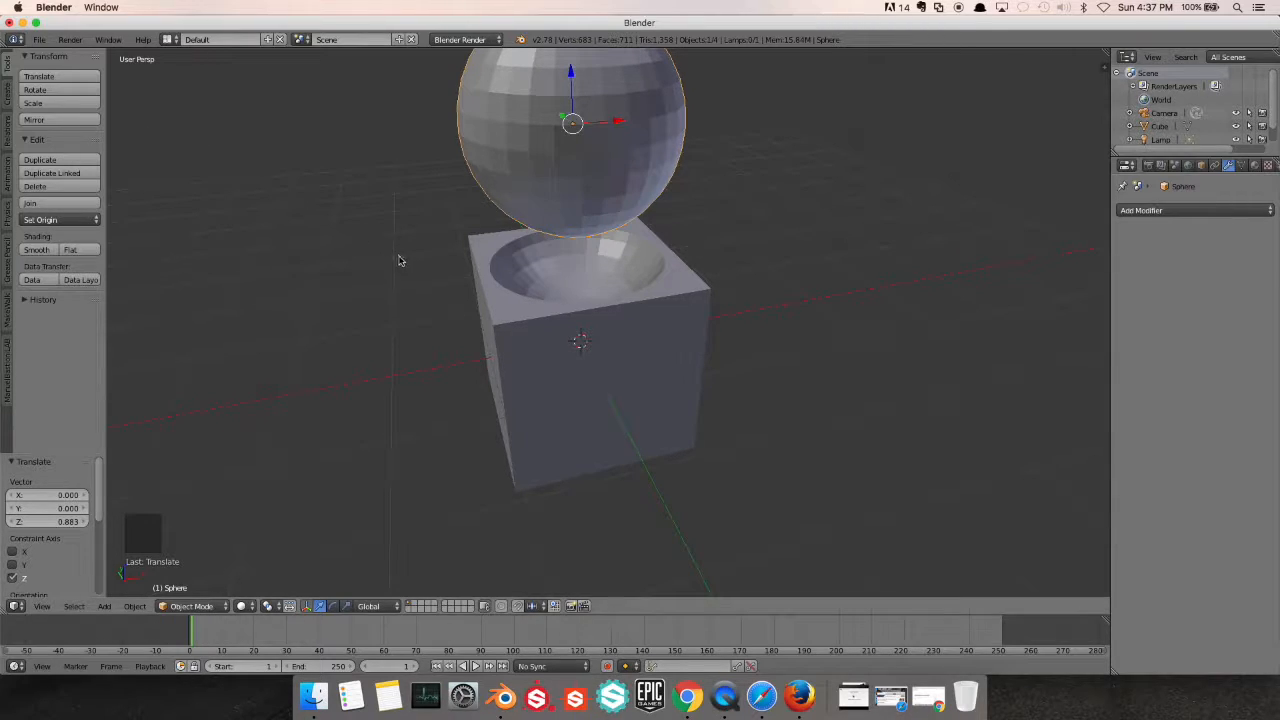
middle_drag(399, 261, 434, 271)
scroll(434, 271, down, 2)
scroll(569, 322, up, 1)
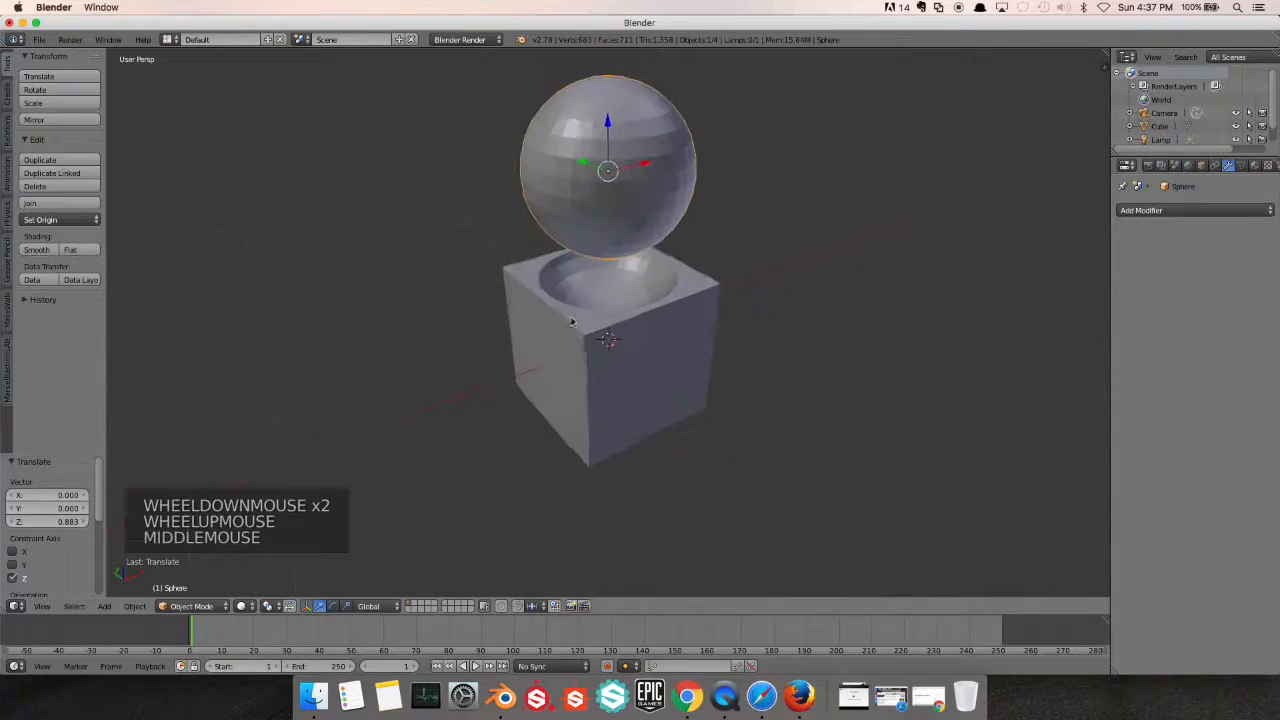
scroll(569, 322, up, 1)
Select the cube, set its origin with Origin to Geometry and inspect the moved origin point
right_click(647, 358)
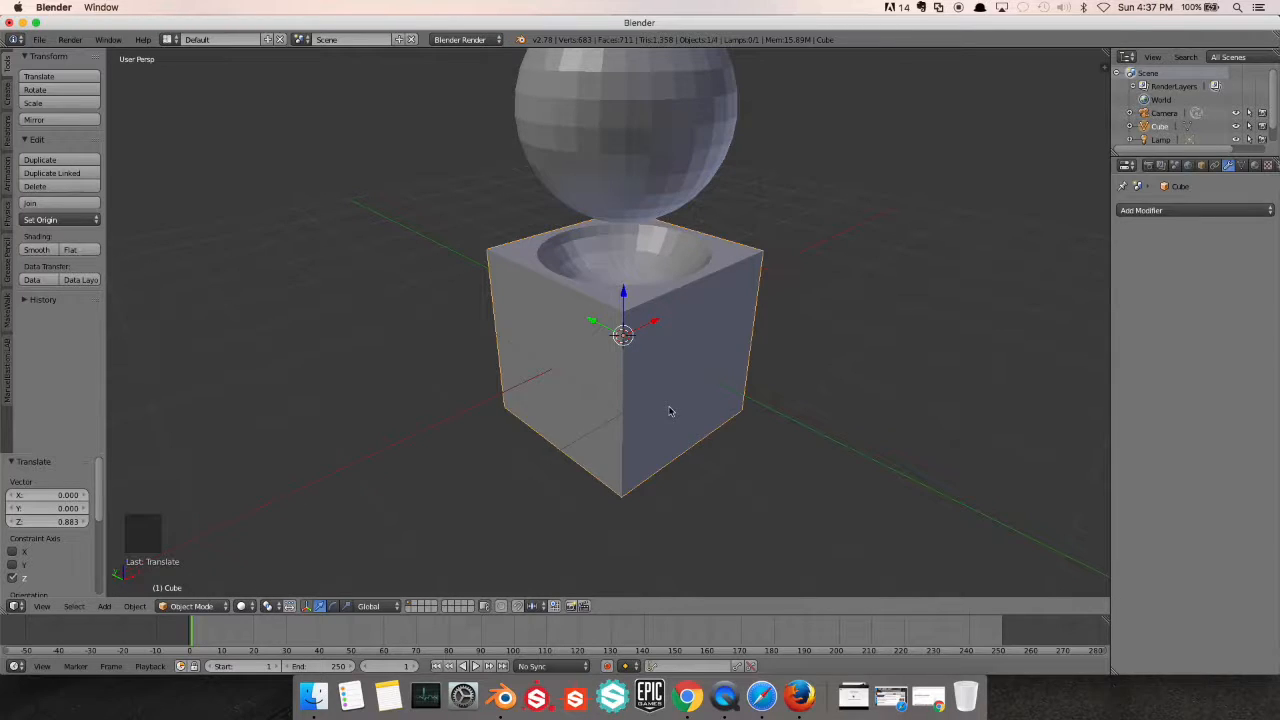
scroll(639, 392, up, 1)
middle_drag(639, 392, 603, 393)
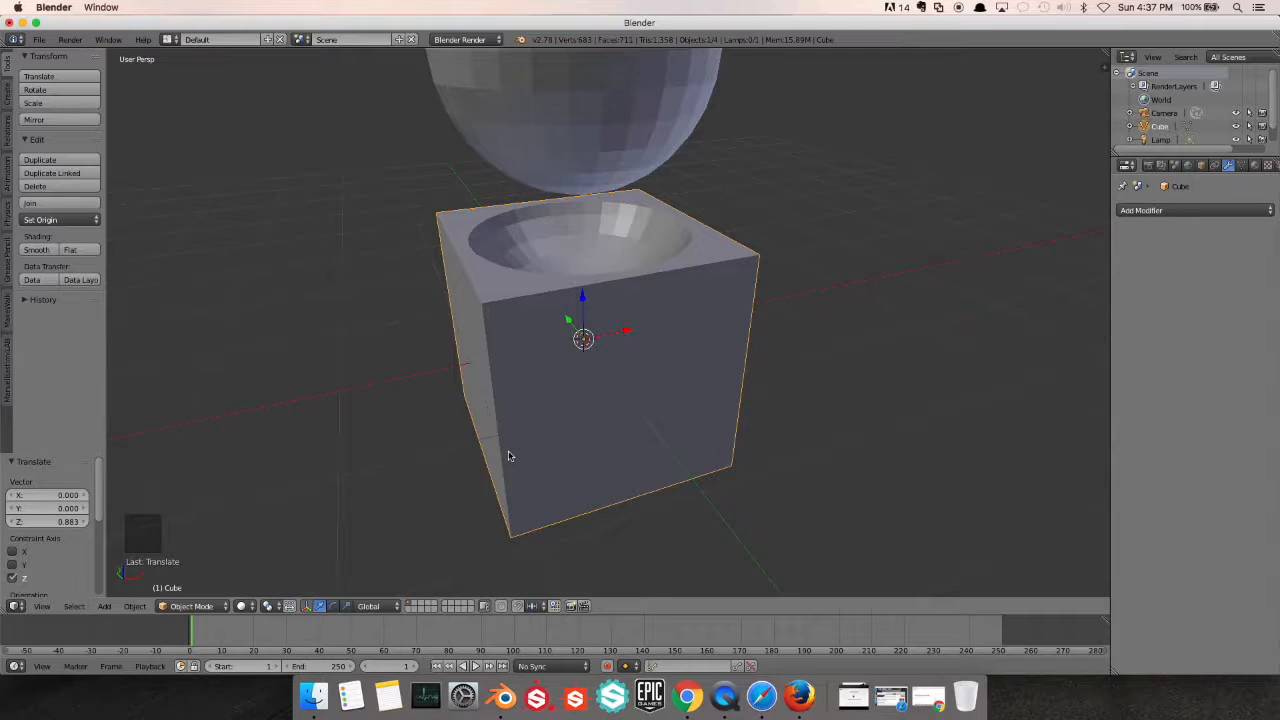
key(ctrl+alt+shift+c)
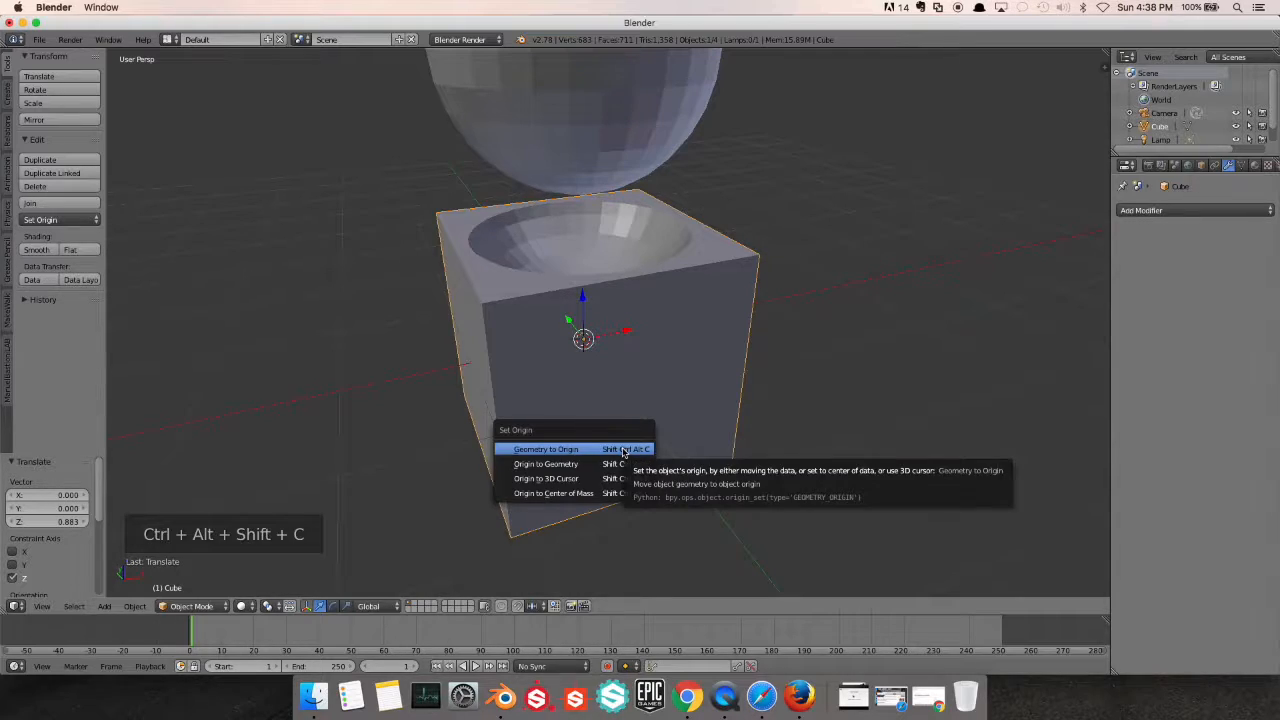
click(548, 466)
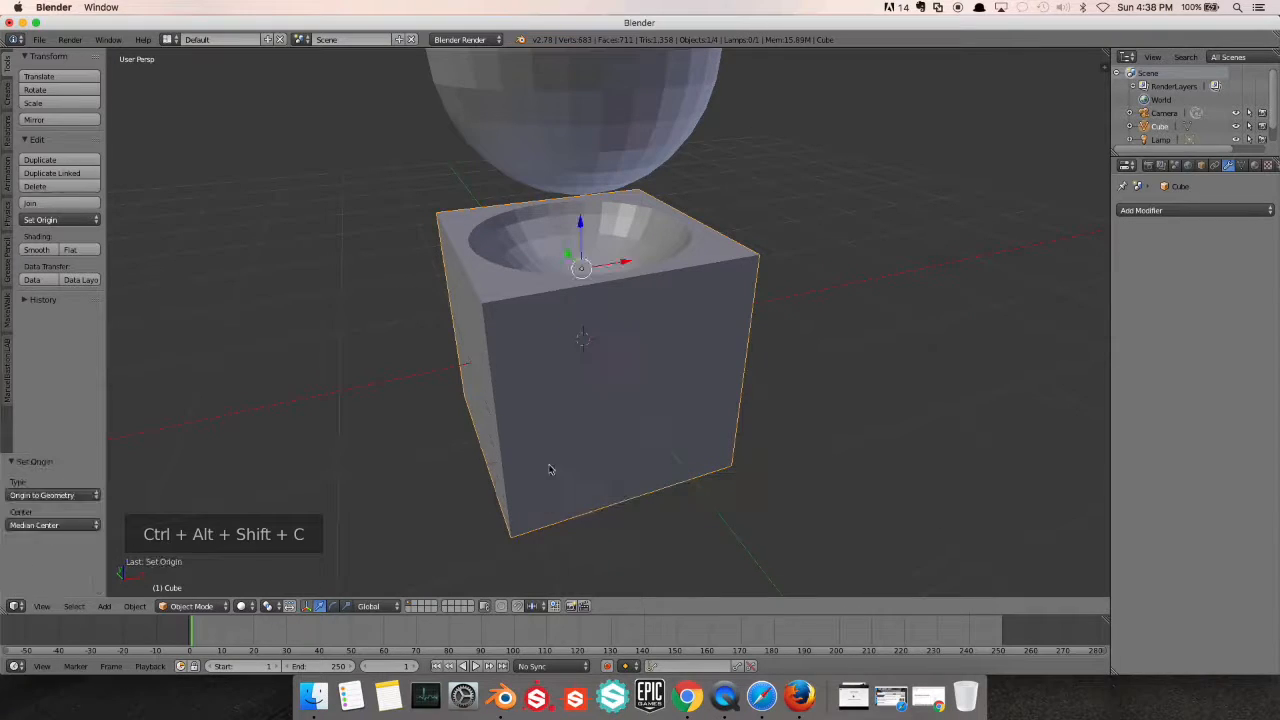
middle_drag(595, 365, 711, 363)
scroll(595, 300, down, 3)
shift+middle_drag(598, 302, 618, 326)
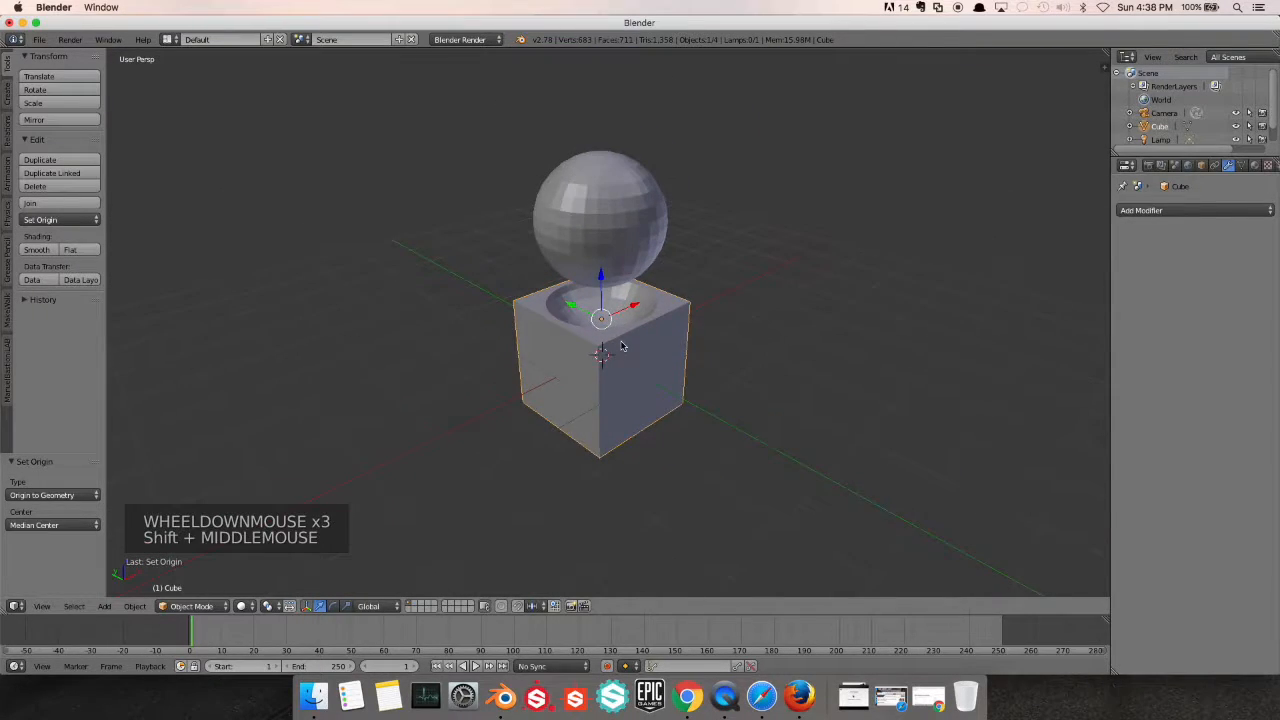
scroll(573, 275, up, 3)
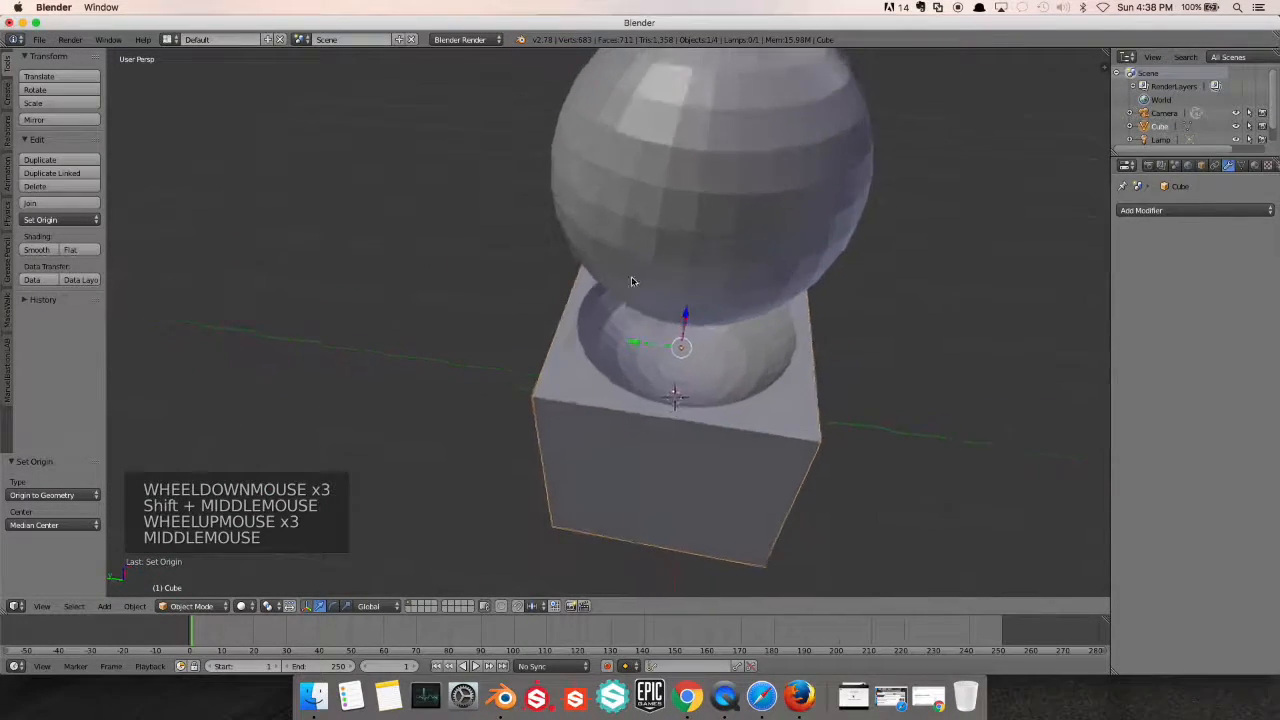